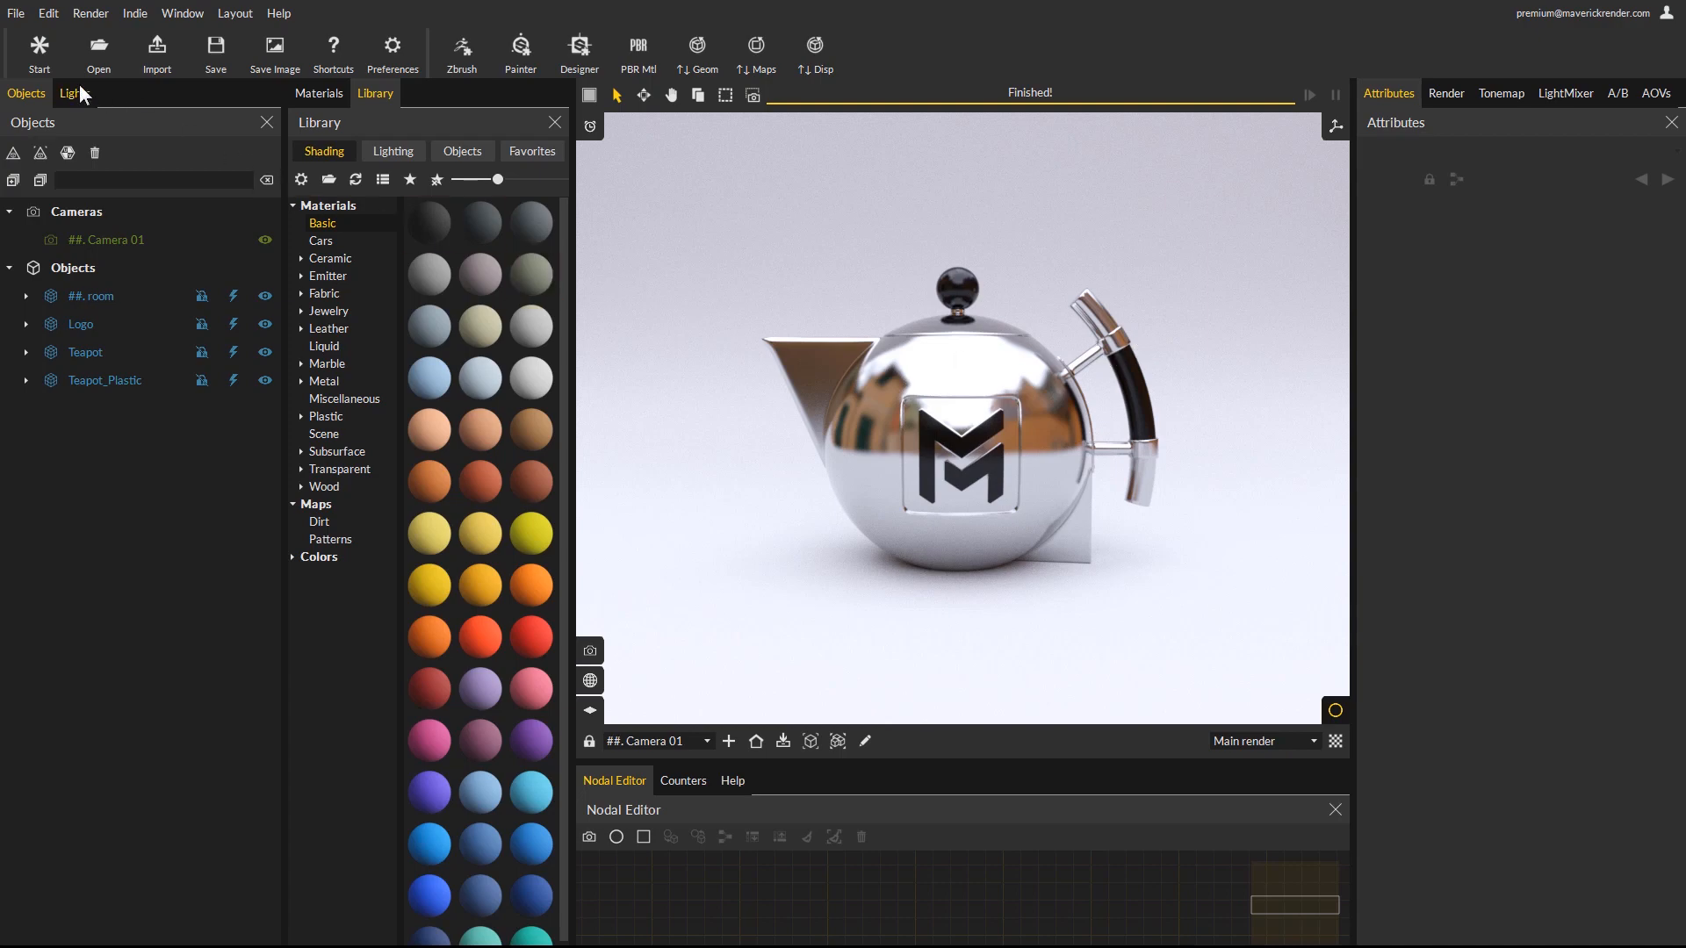
Open the scene file Text.mks from the Round_Edges Video folder.
click(33, 49)
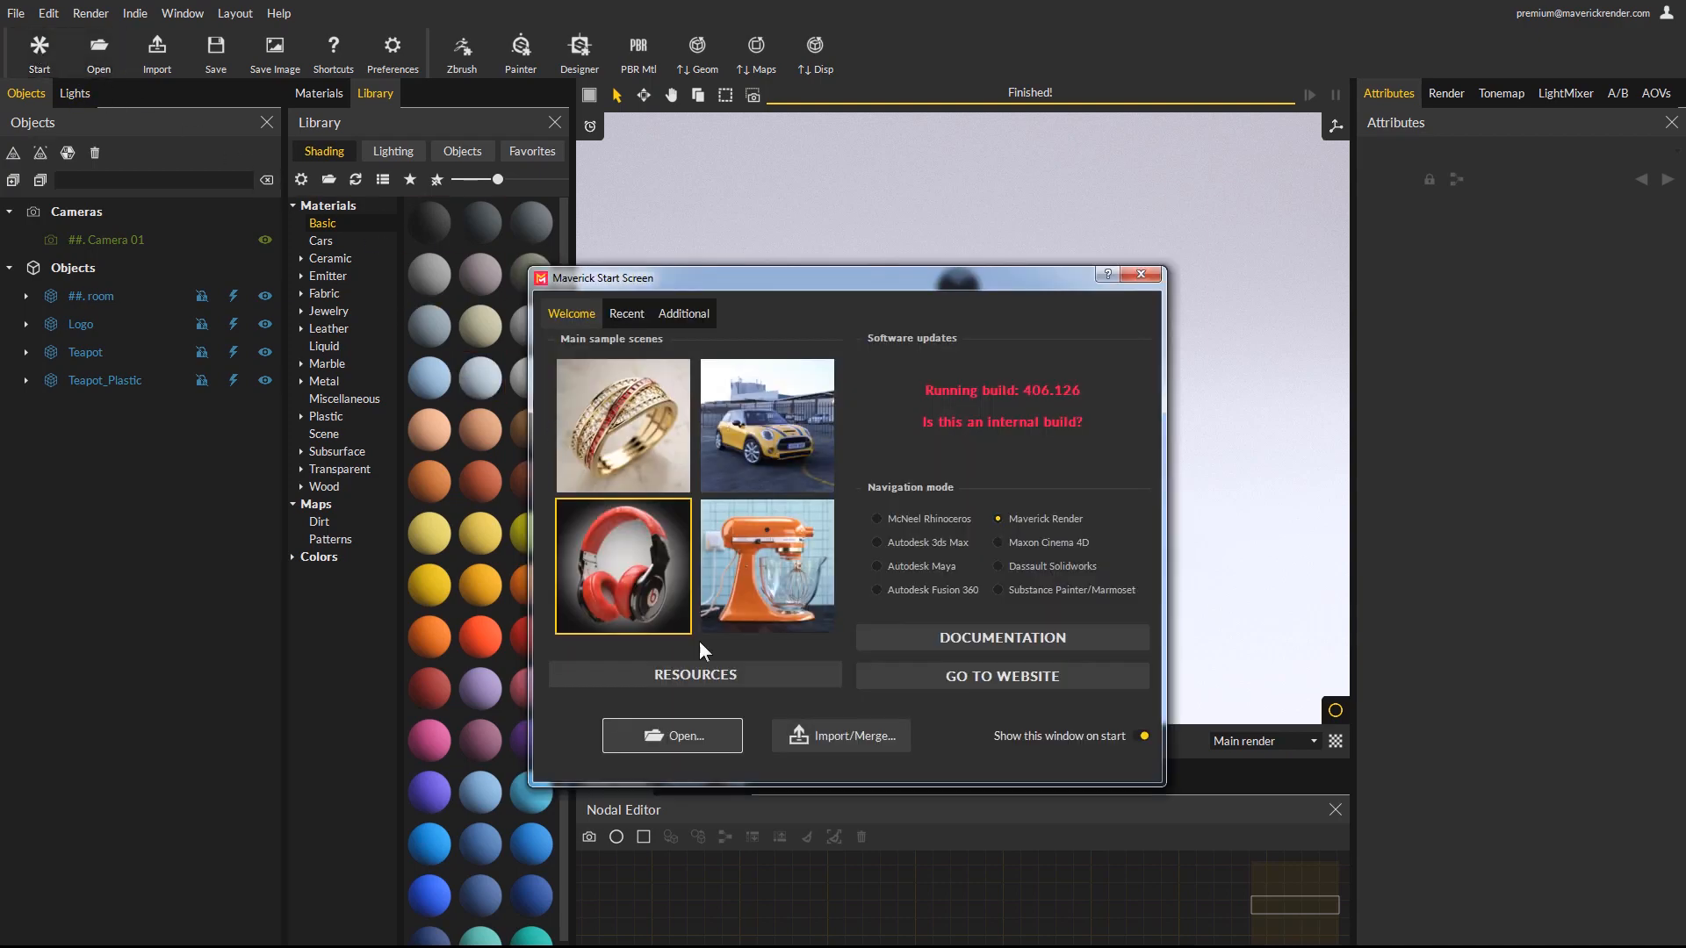
click(697, 736)
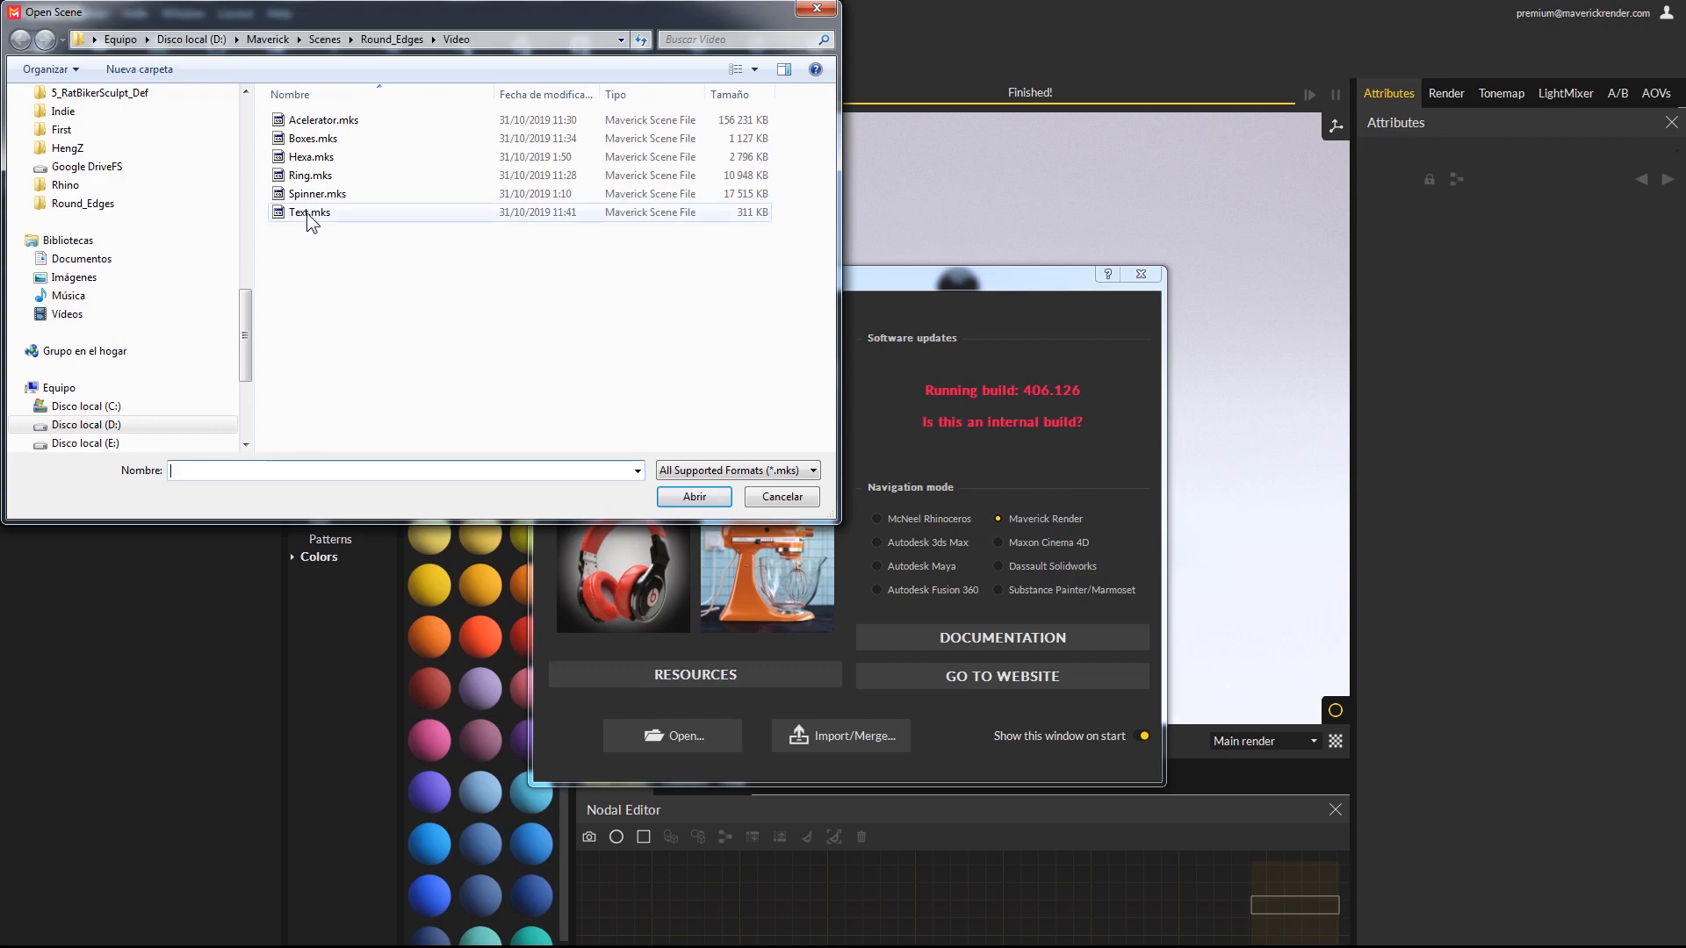
double_click(304, 210)
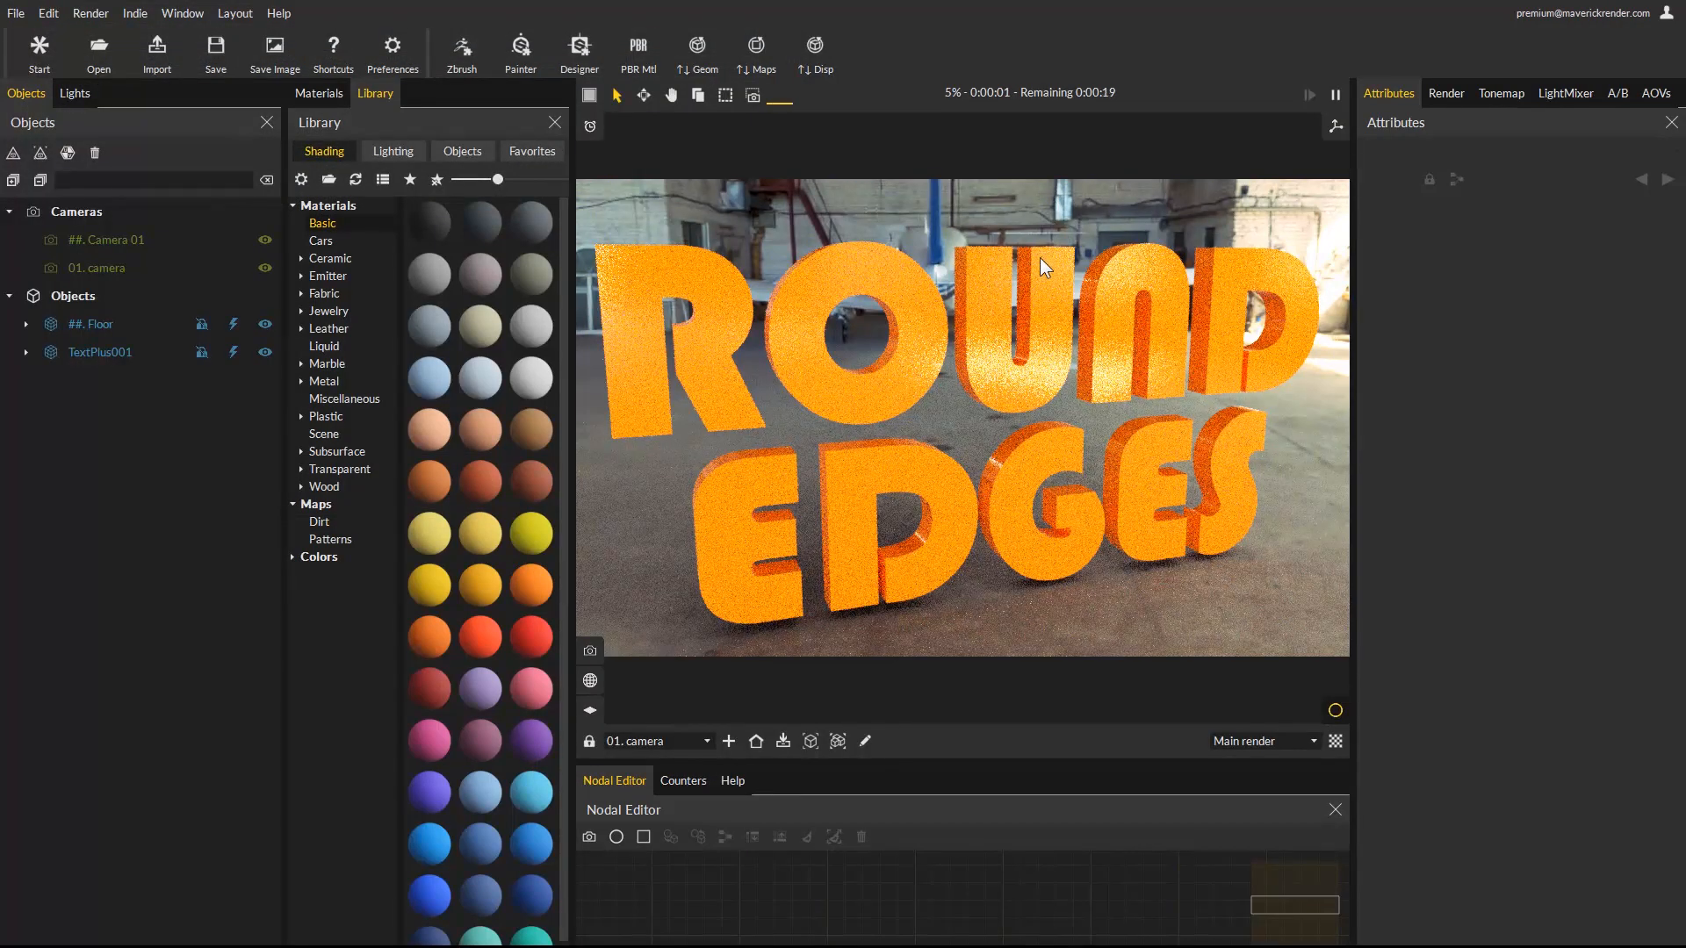
Capture a snapshot of the sharp-edged text render and assign it as image A for comparison.
drag(859, 472, 894, 483)
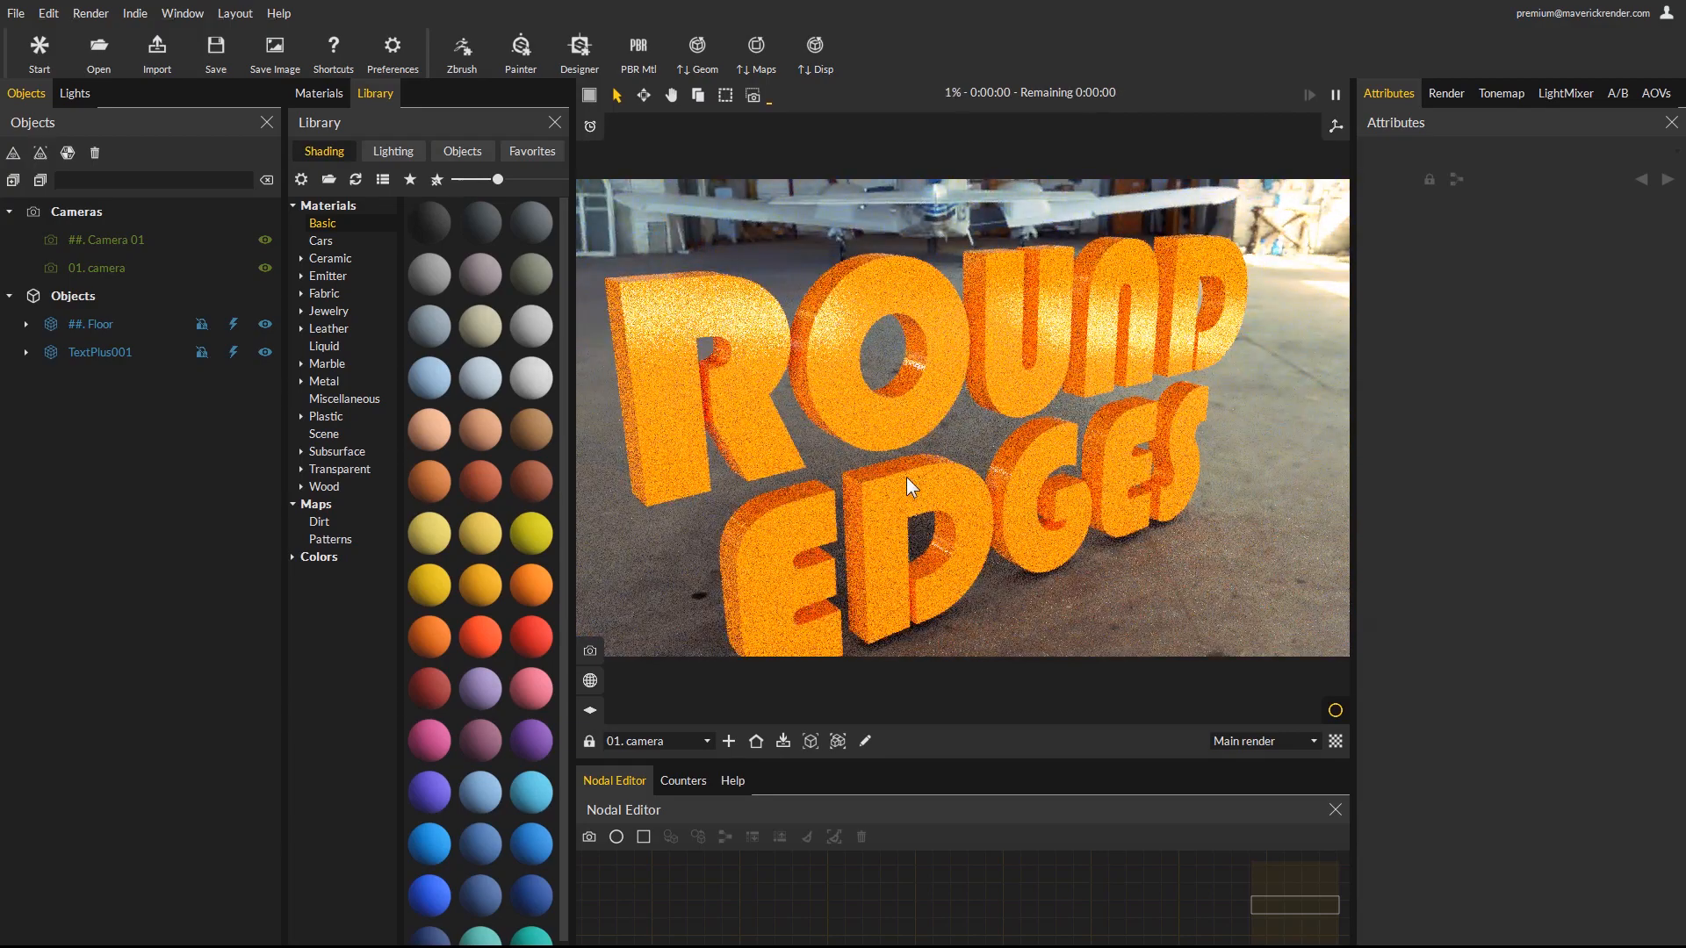
drag(1099, 404, 998, 466)
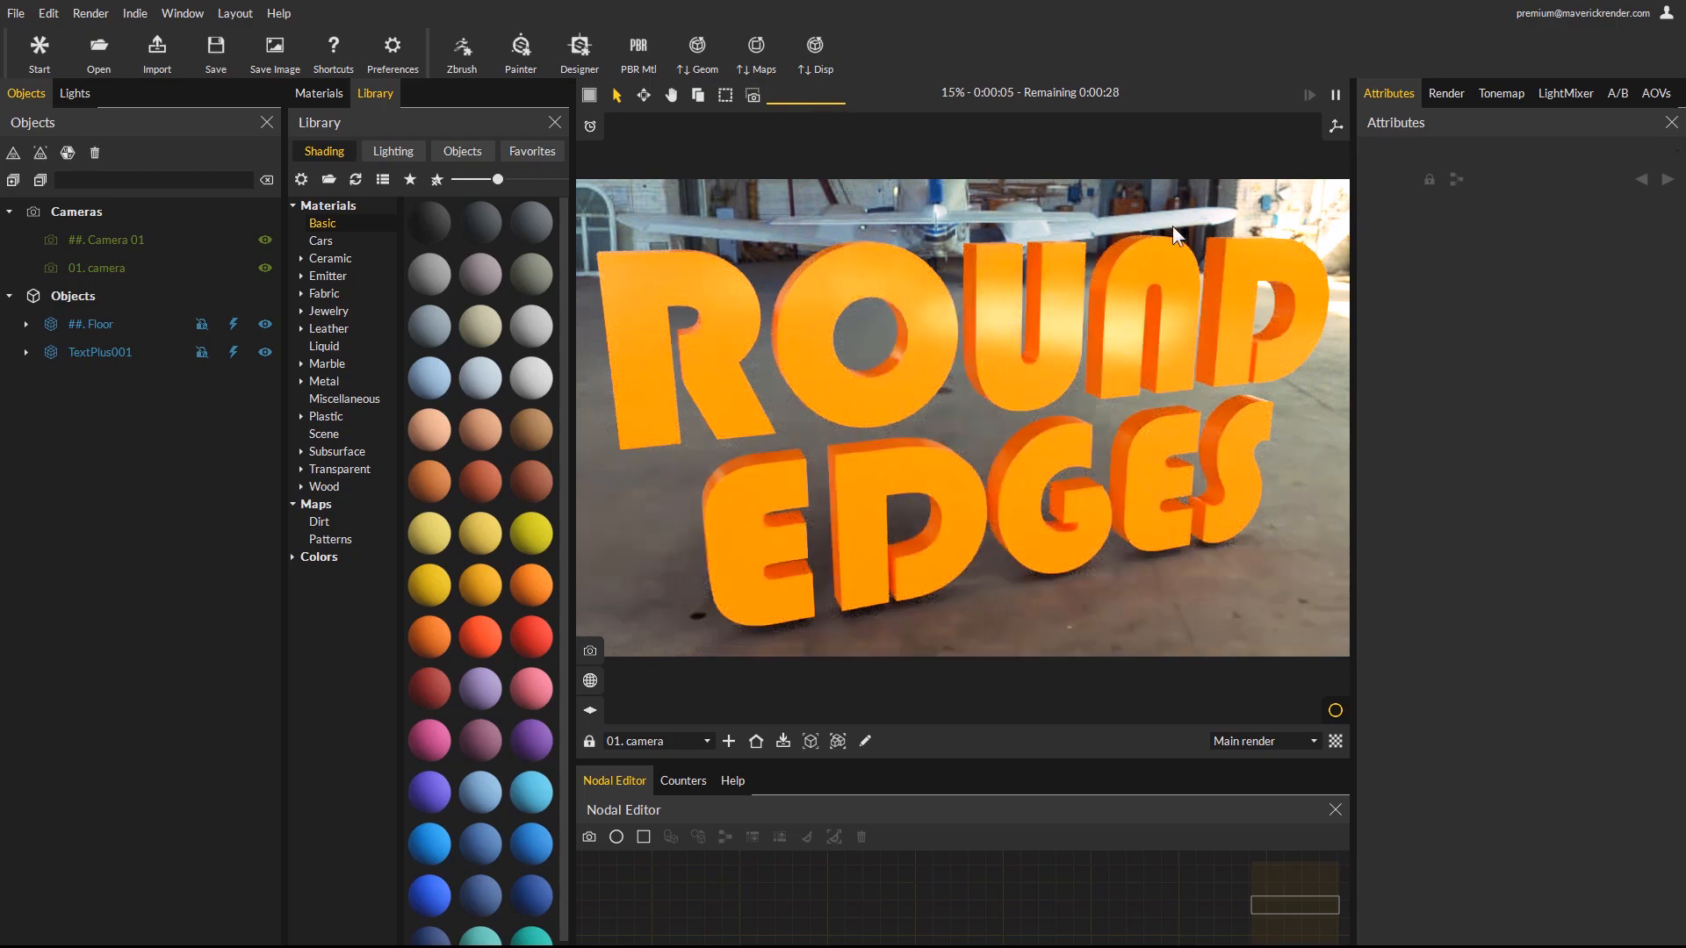
click(1618, 93)
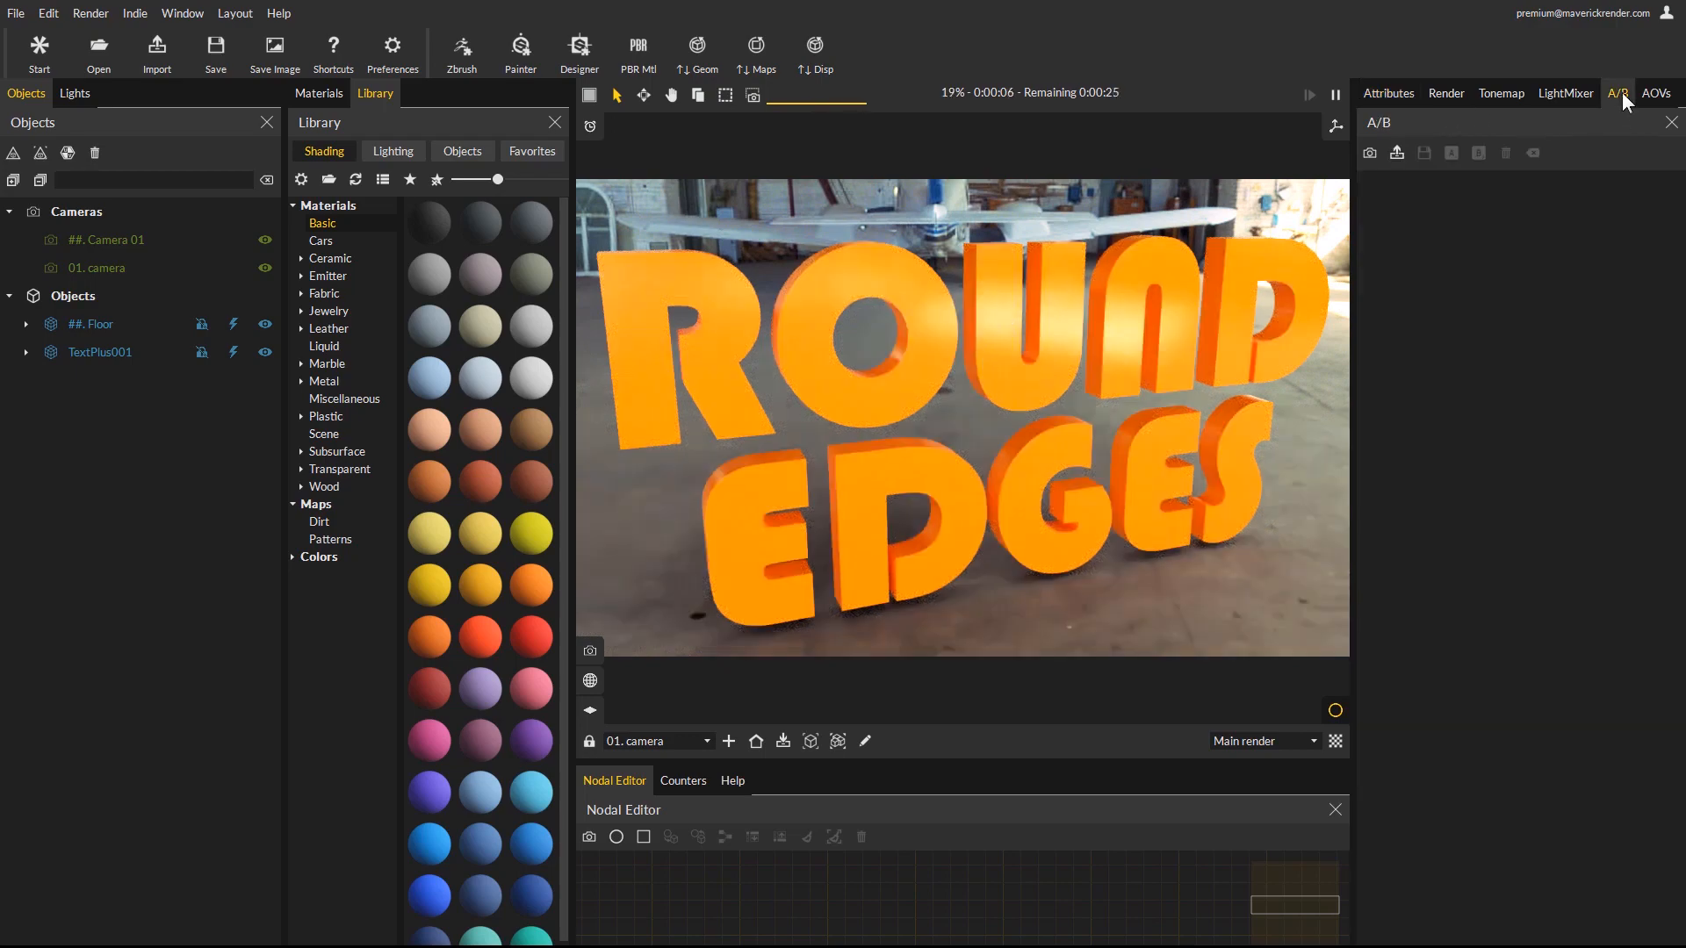
click(1368, 153)
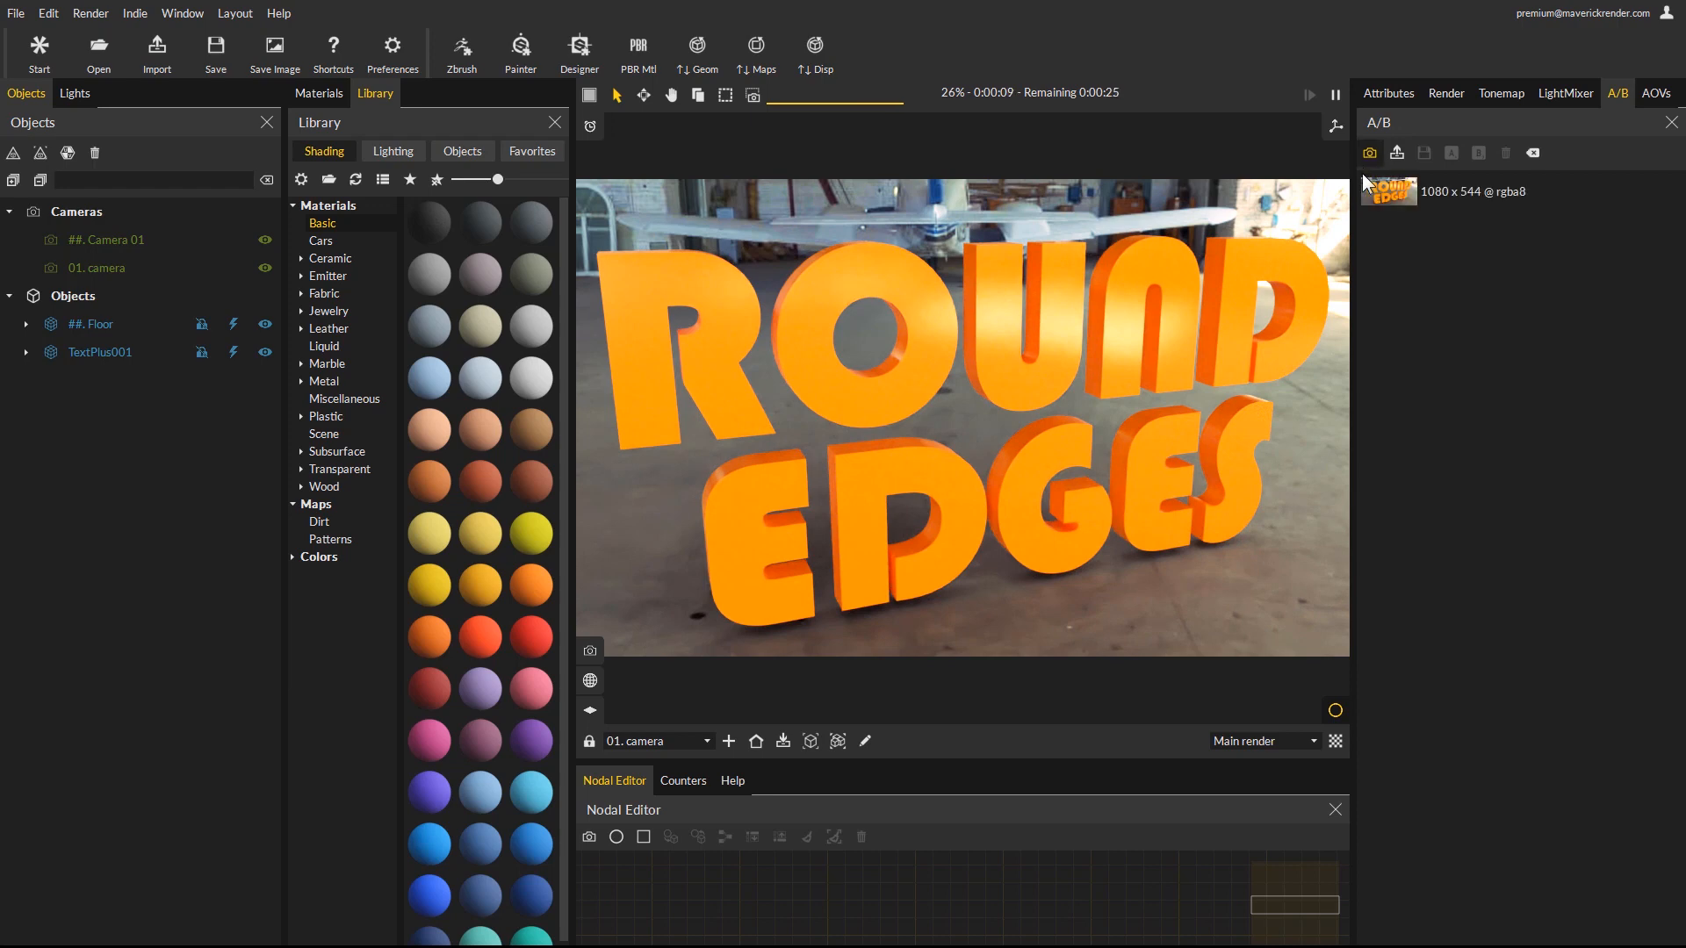
click(1412, 188)
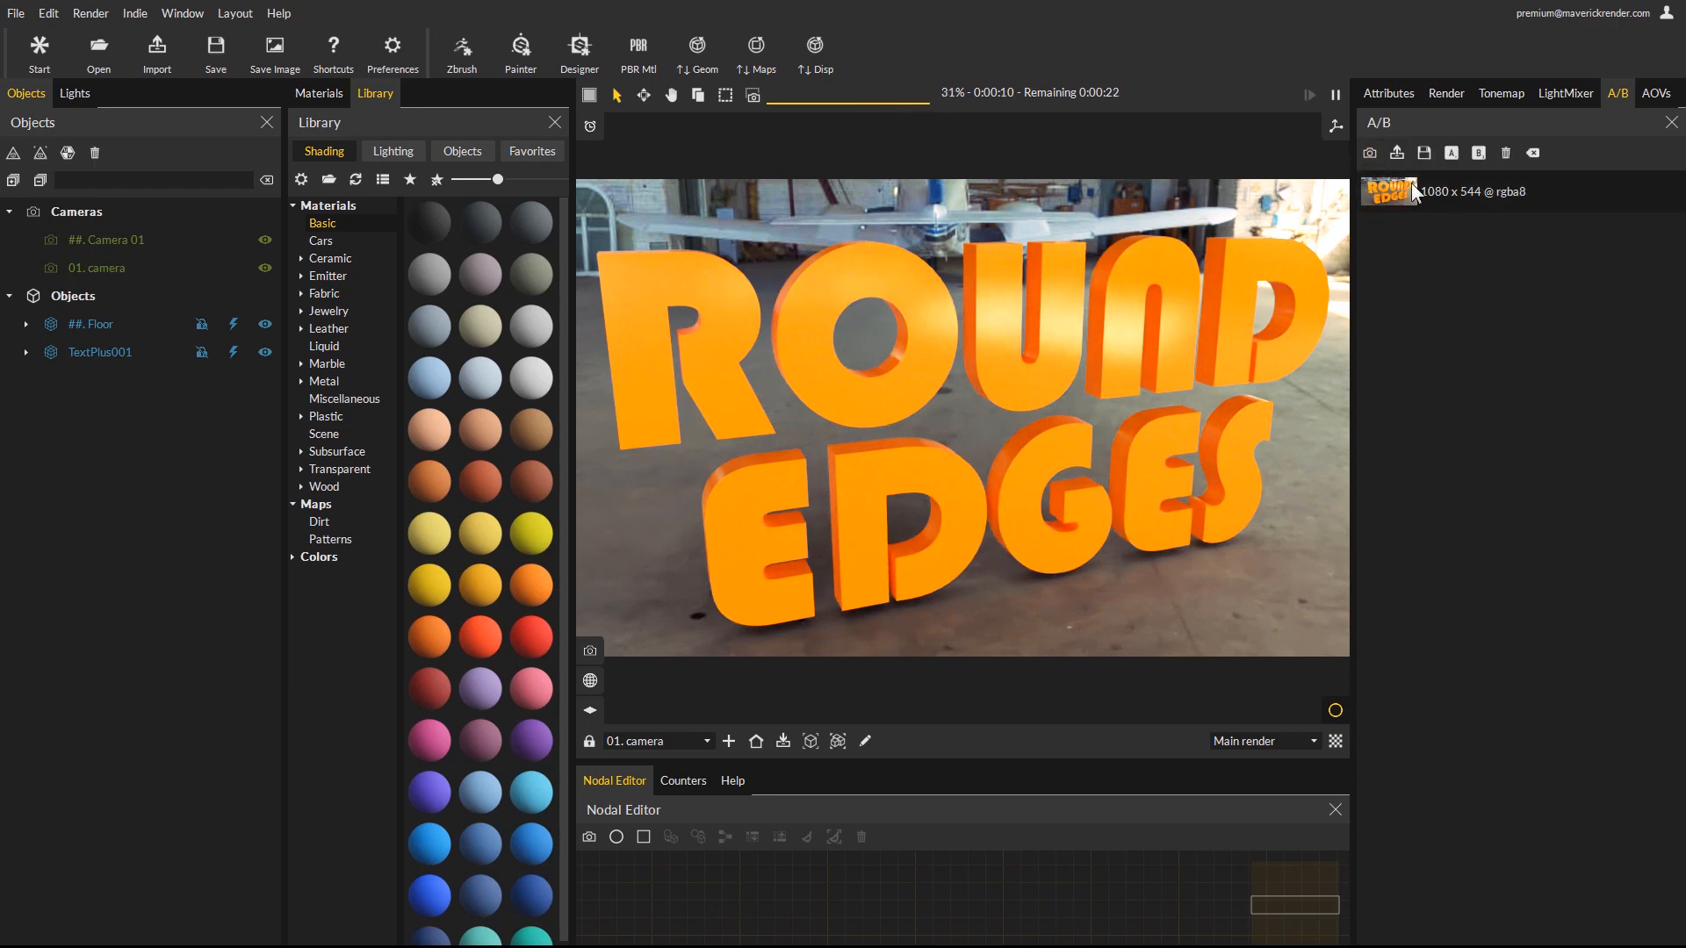
click(1452, 155)
Add round_edges to the orange text's plastic material and set the radius to 5 mm.
click(837, 276)
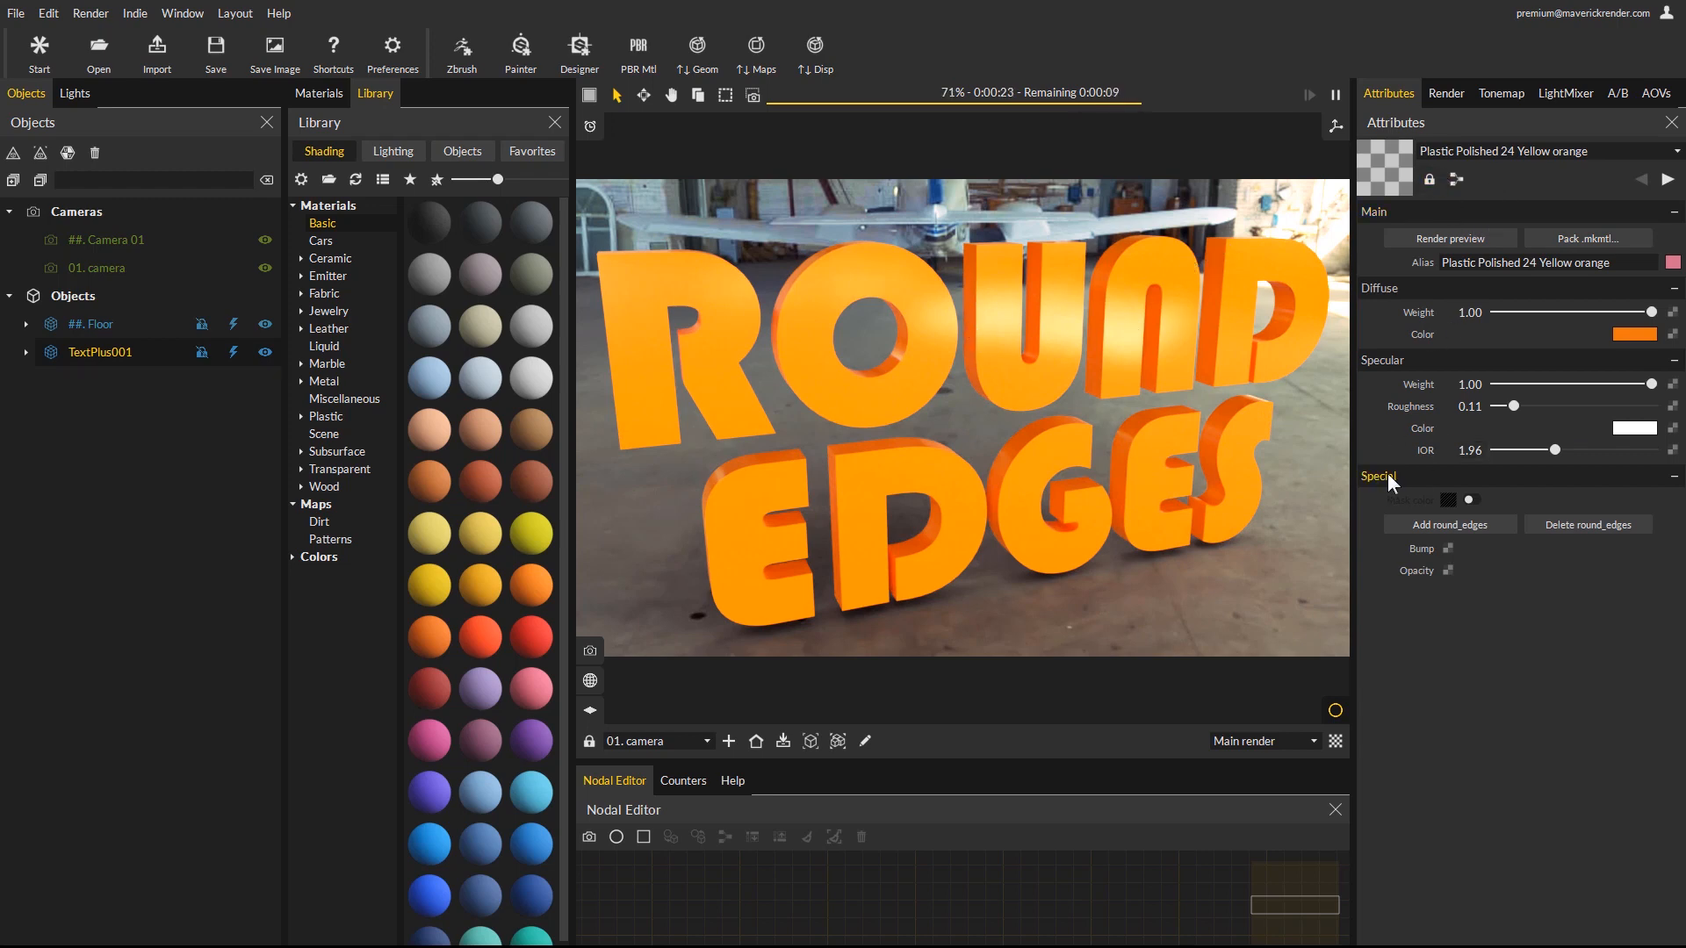
click(1473, 523)
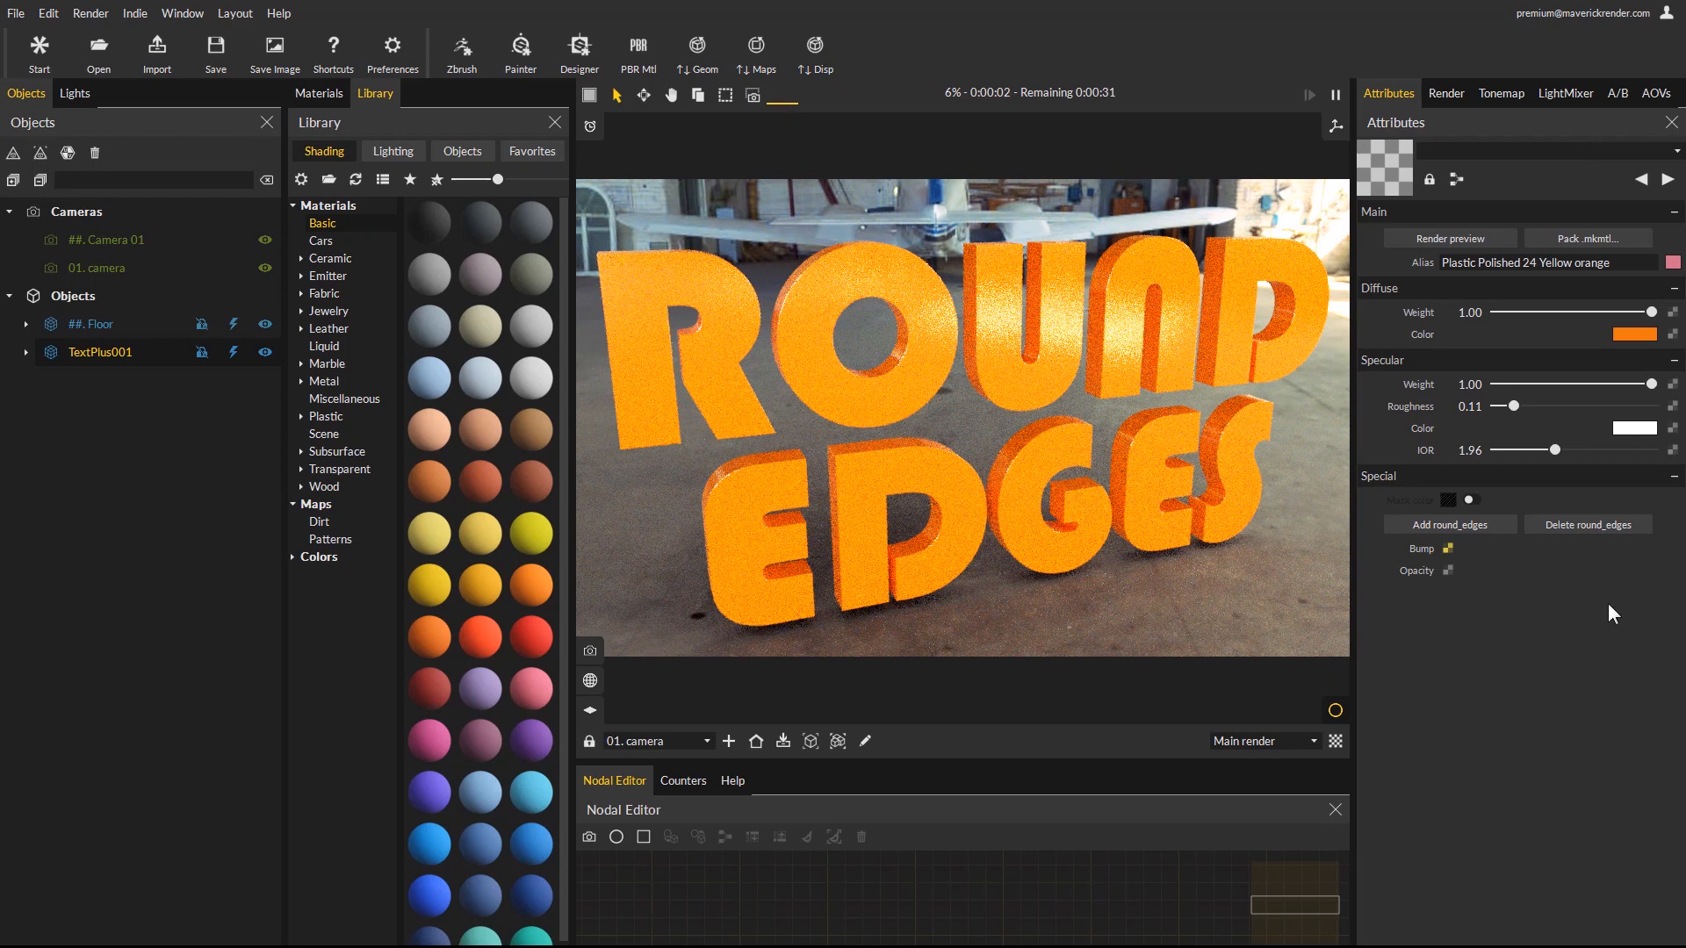
click(1448, 549)
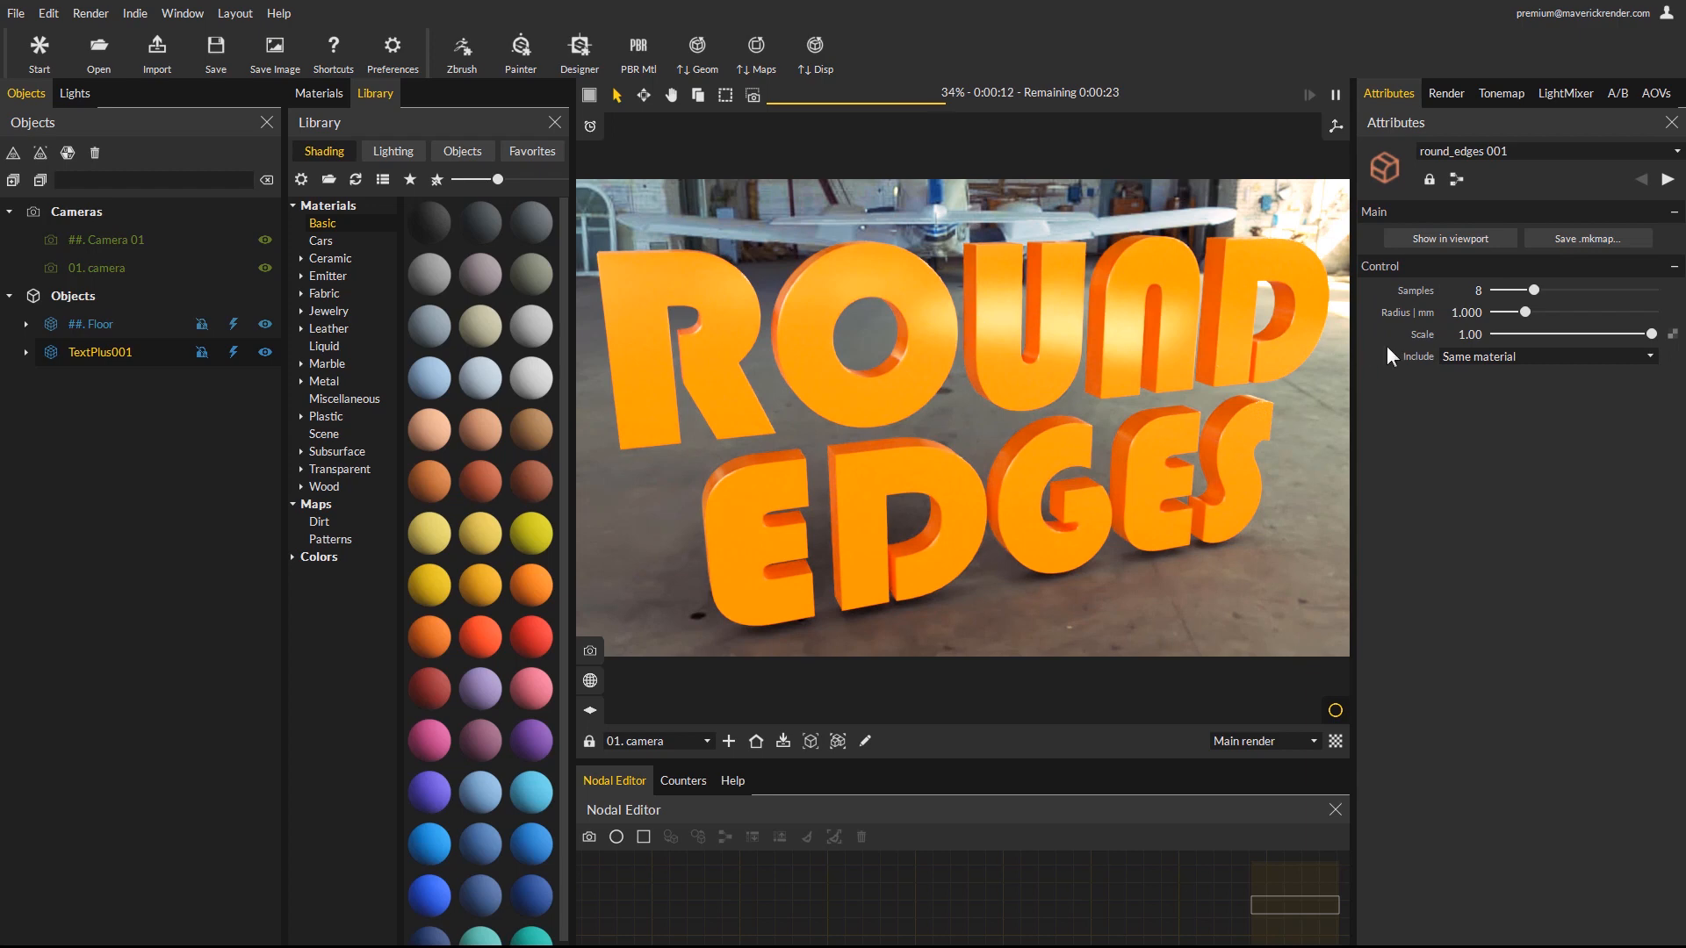
double_click(1469, 312)
text(5)
key(Return)
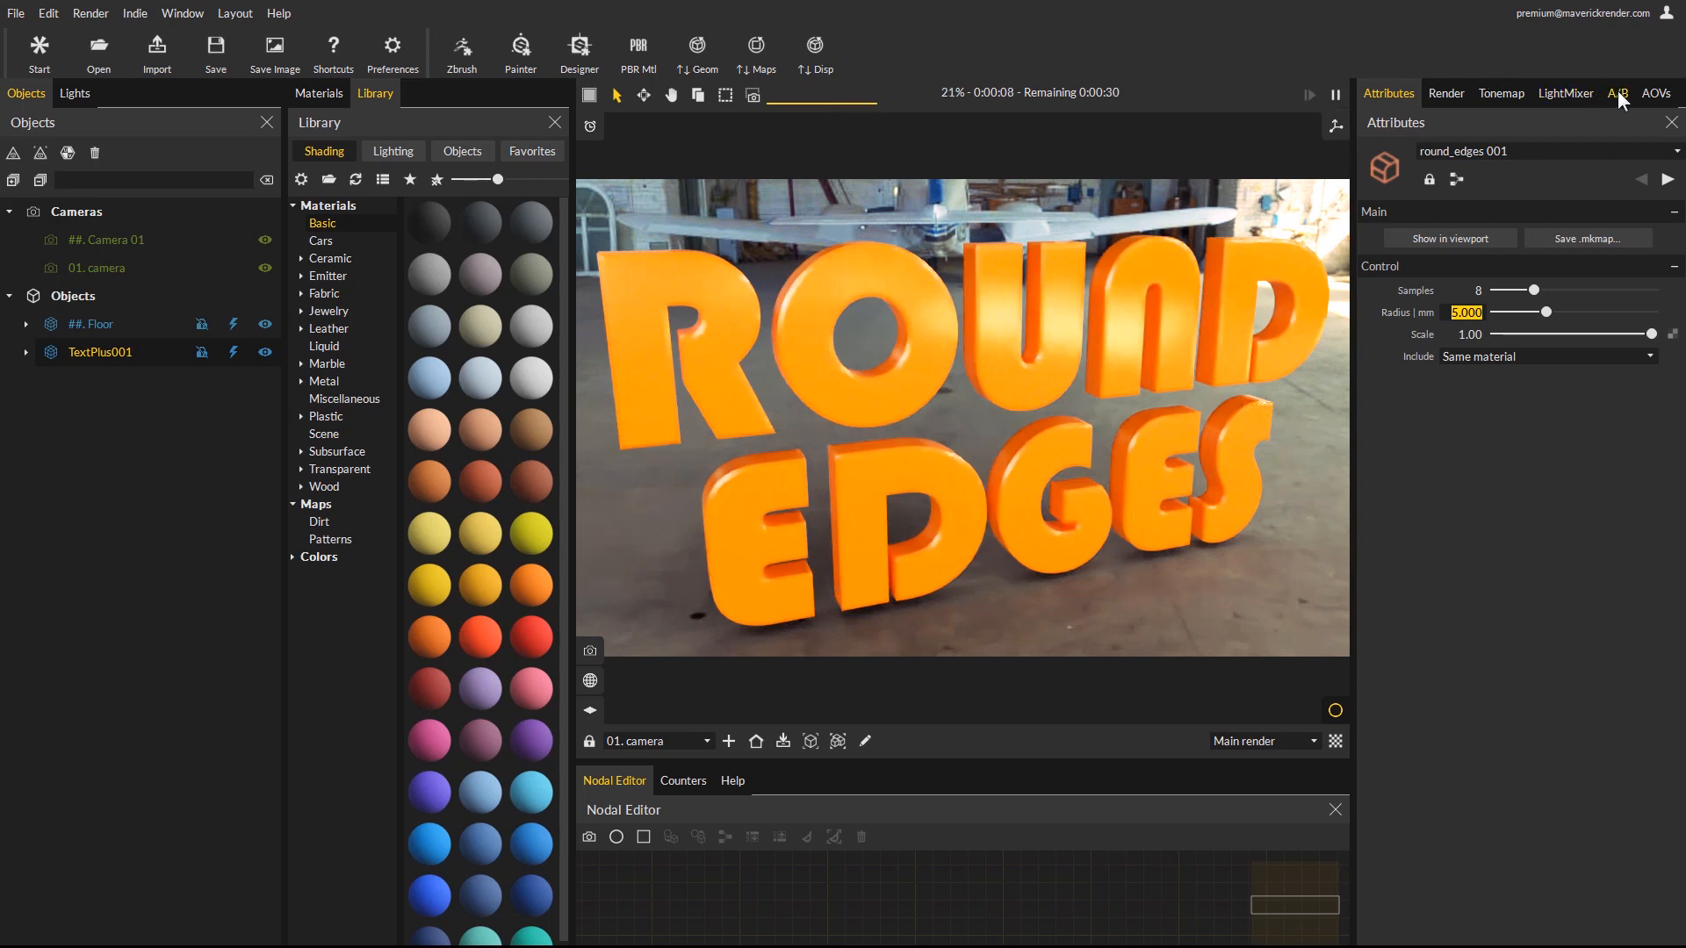
Compare the rounded text with the stored sharp-edged snapshot using the A/B tool.
click(698, 95)
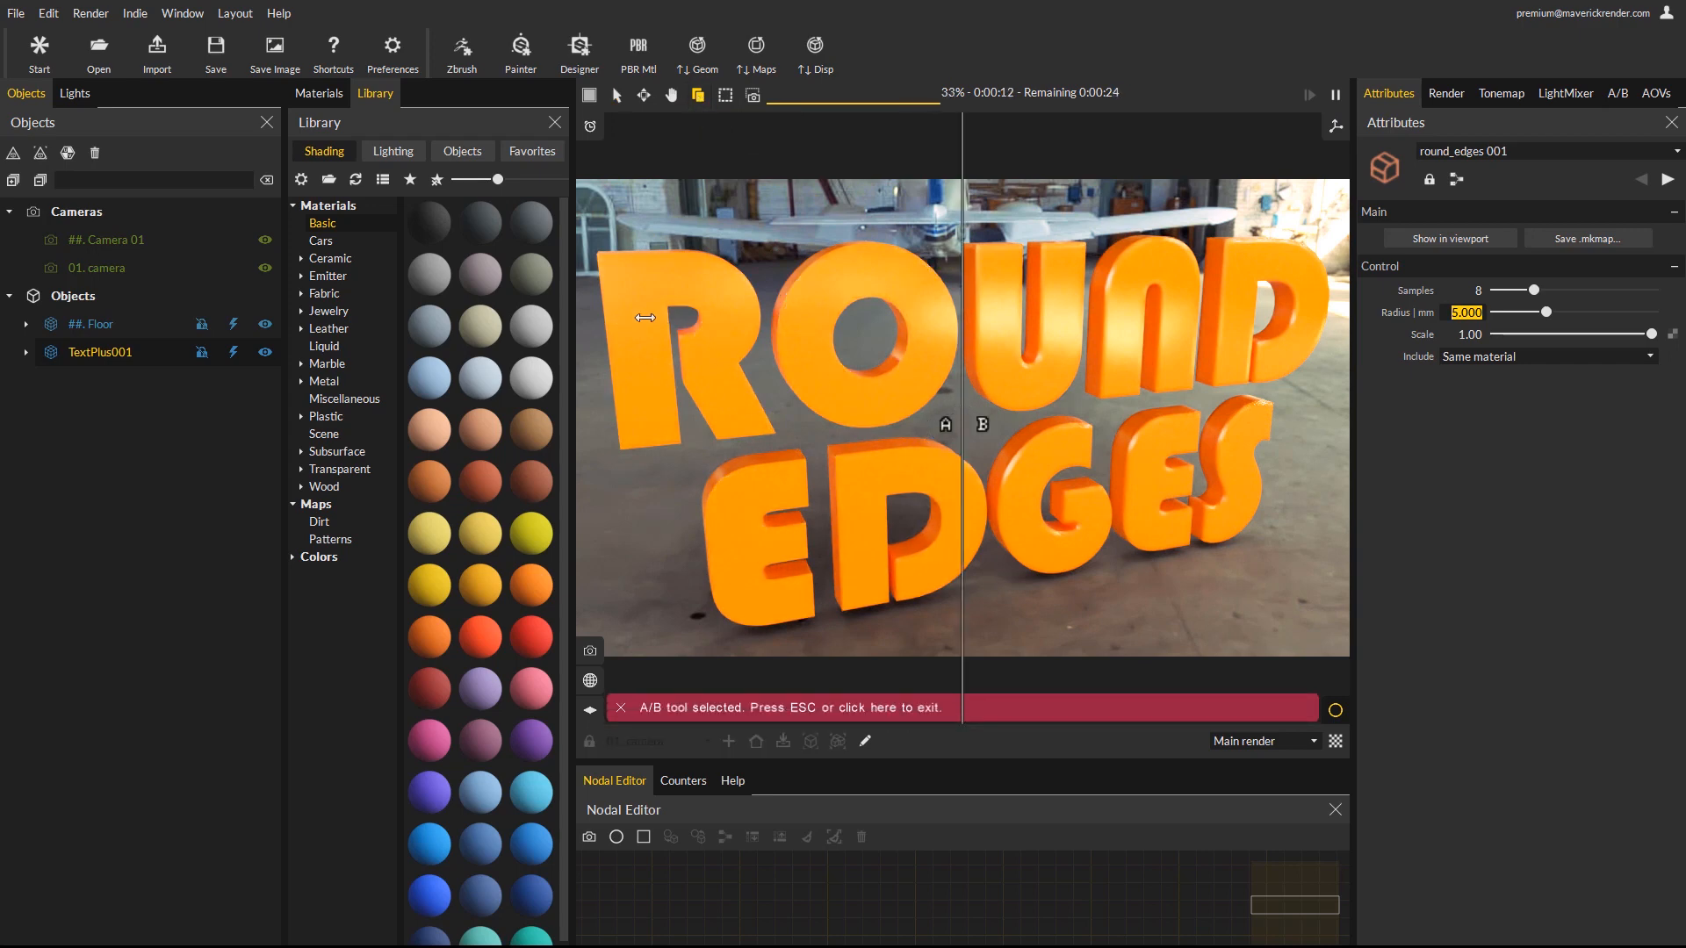
drag(973, 378, 799, 424)
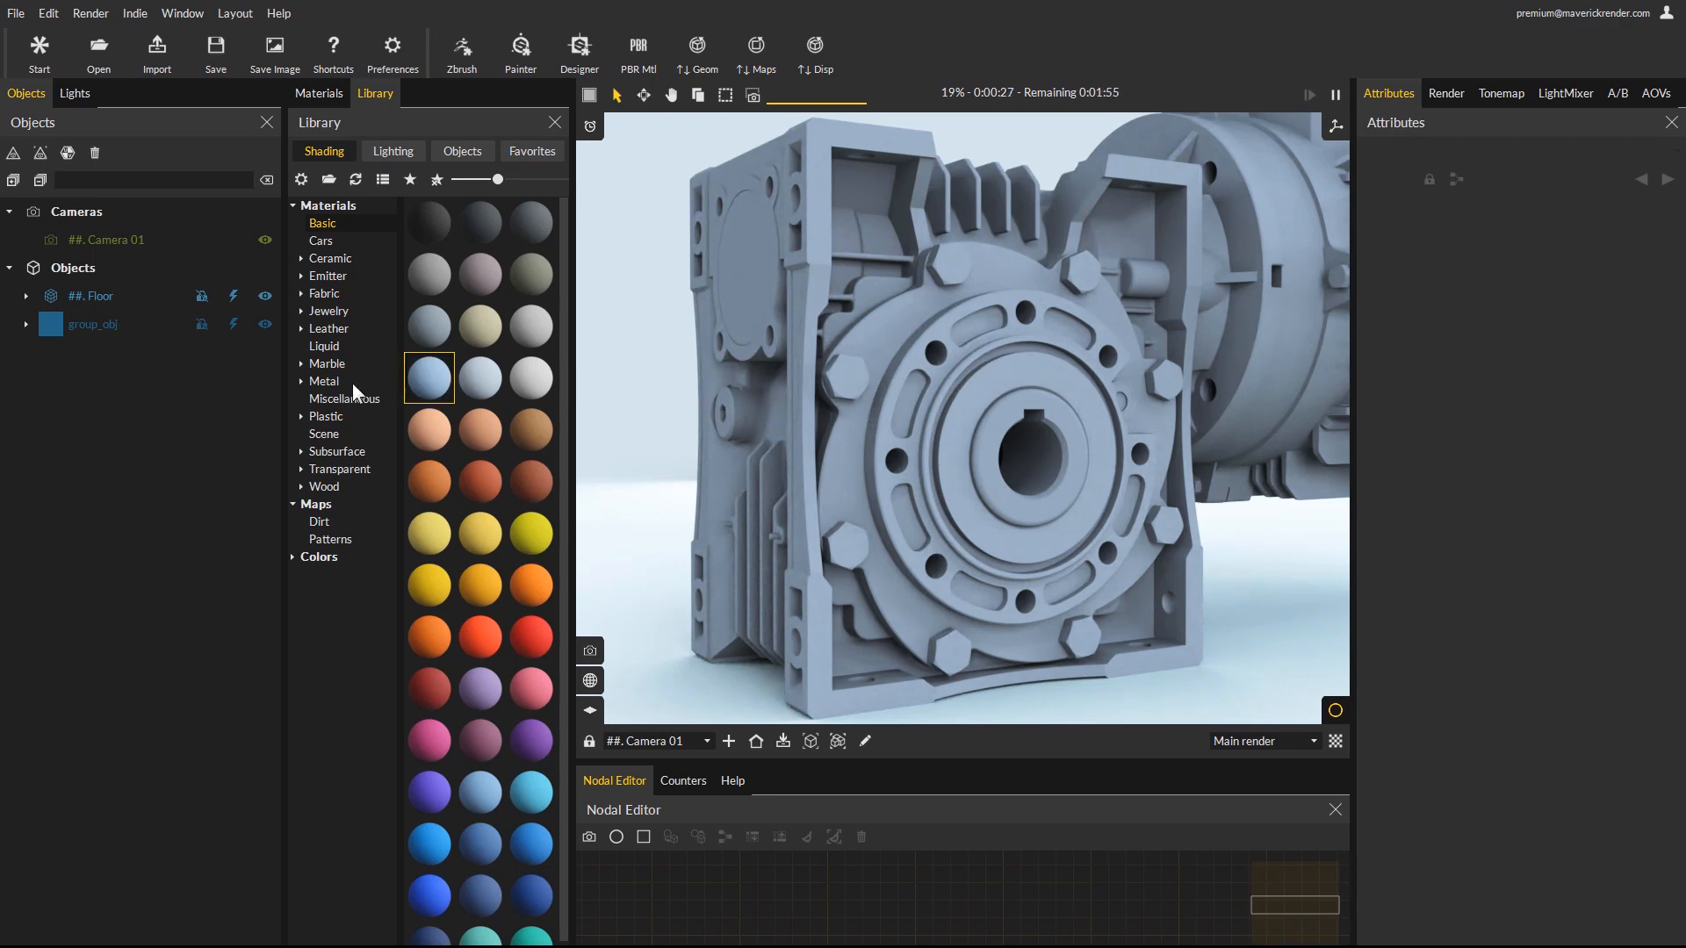
Apply the Metal Painted Clean 04 Medium Gray material to the gearbox housing and capture a snapshot of the render.
click(301, 381)
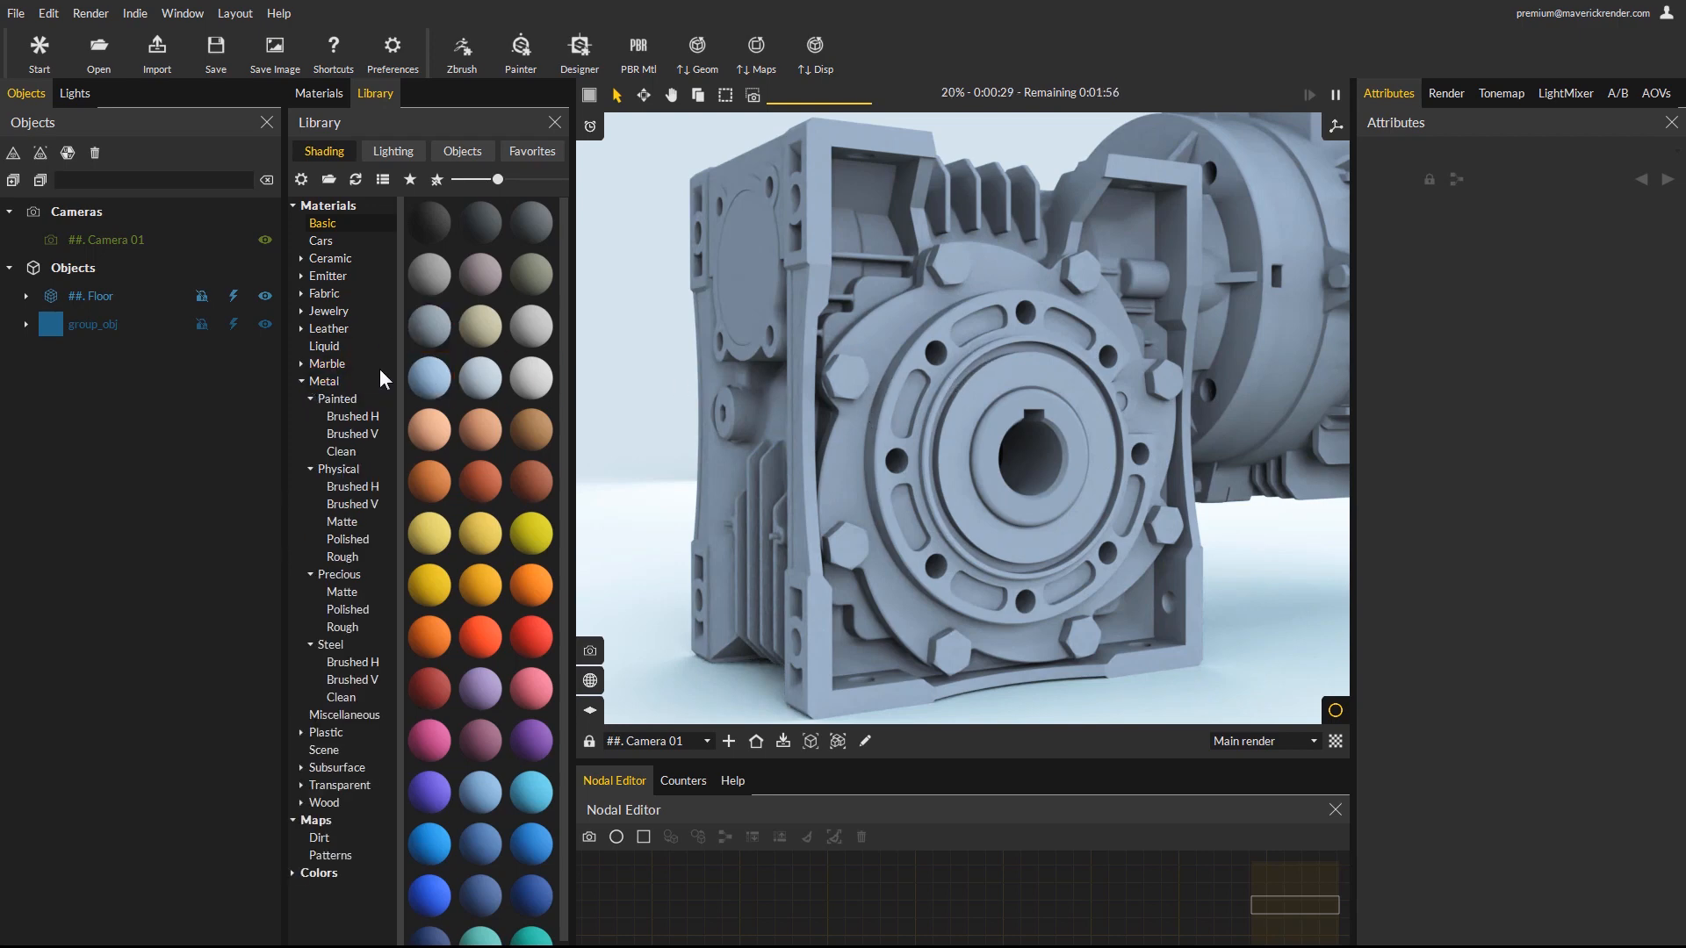
click(341, 471)
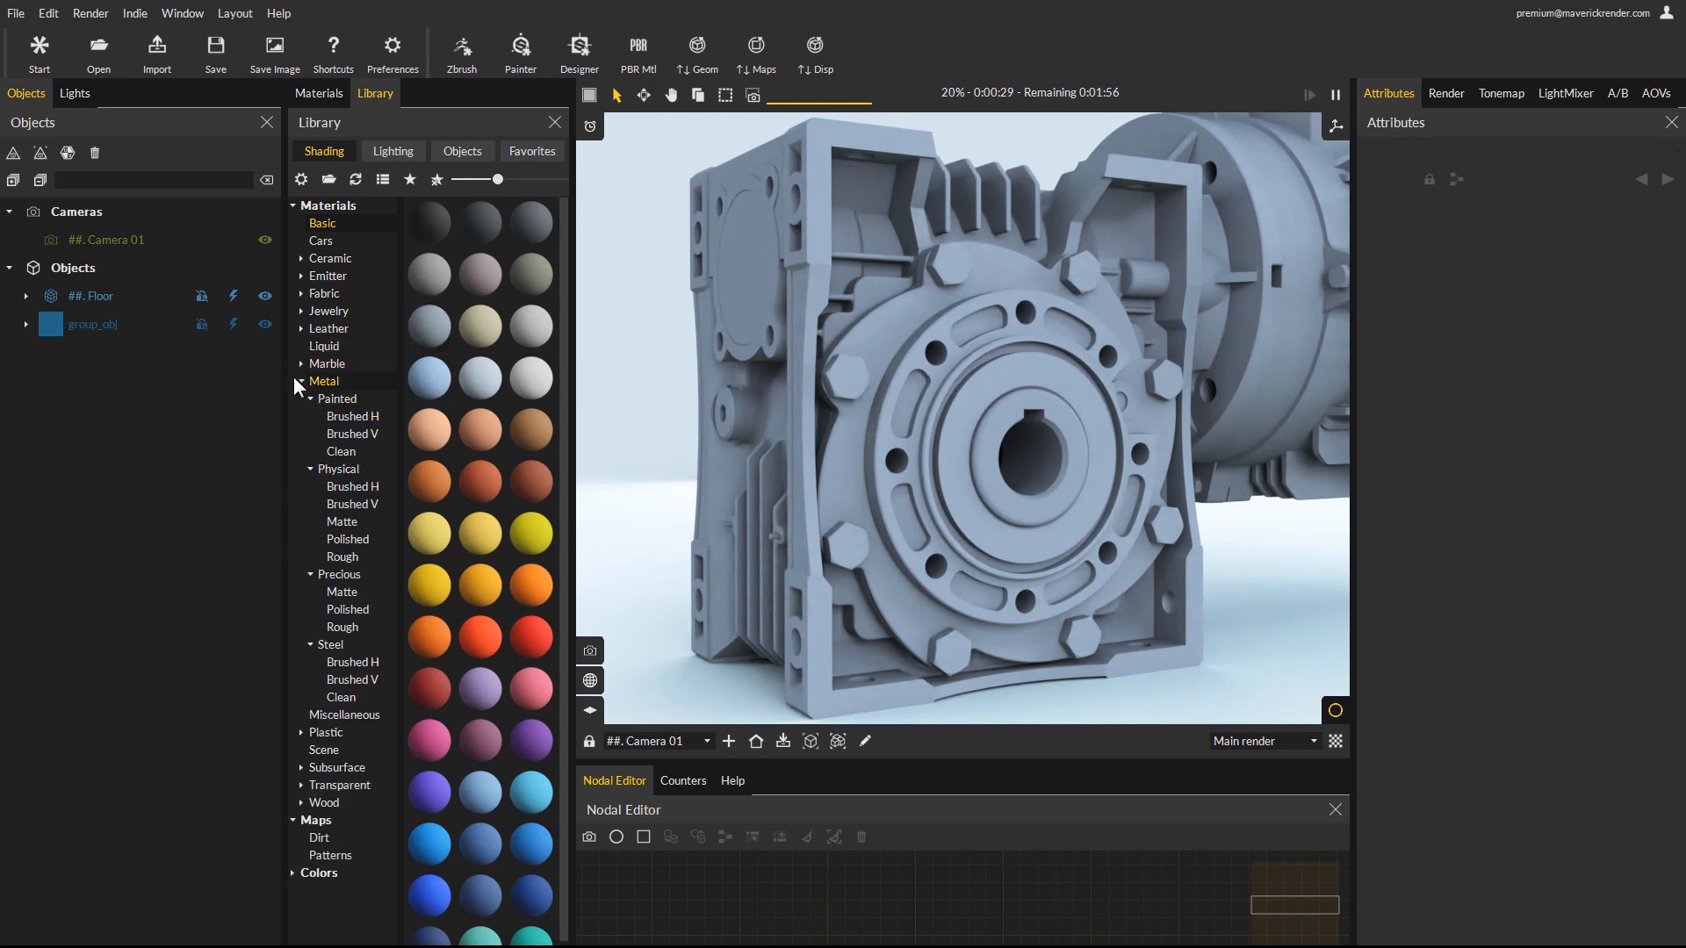
click(343, 451)
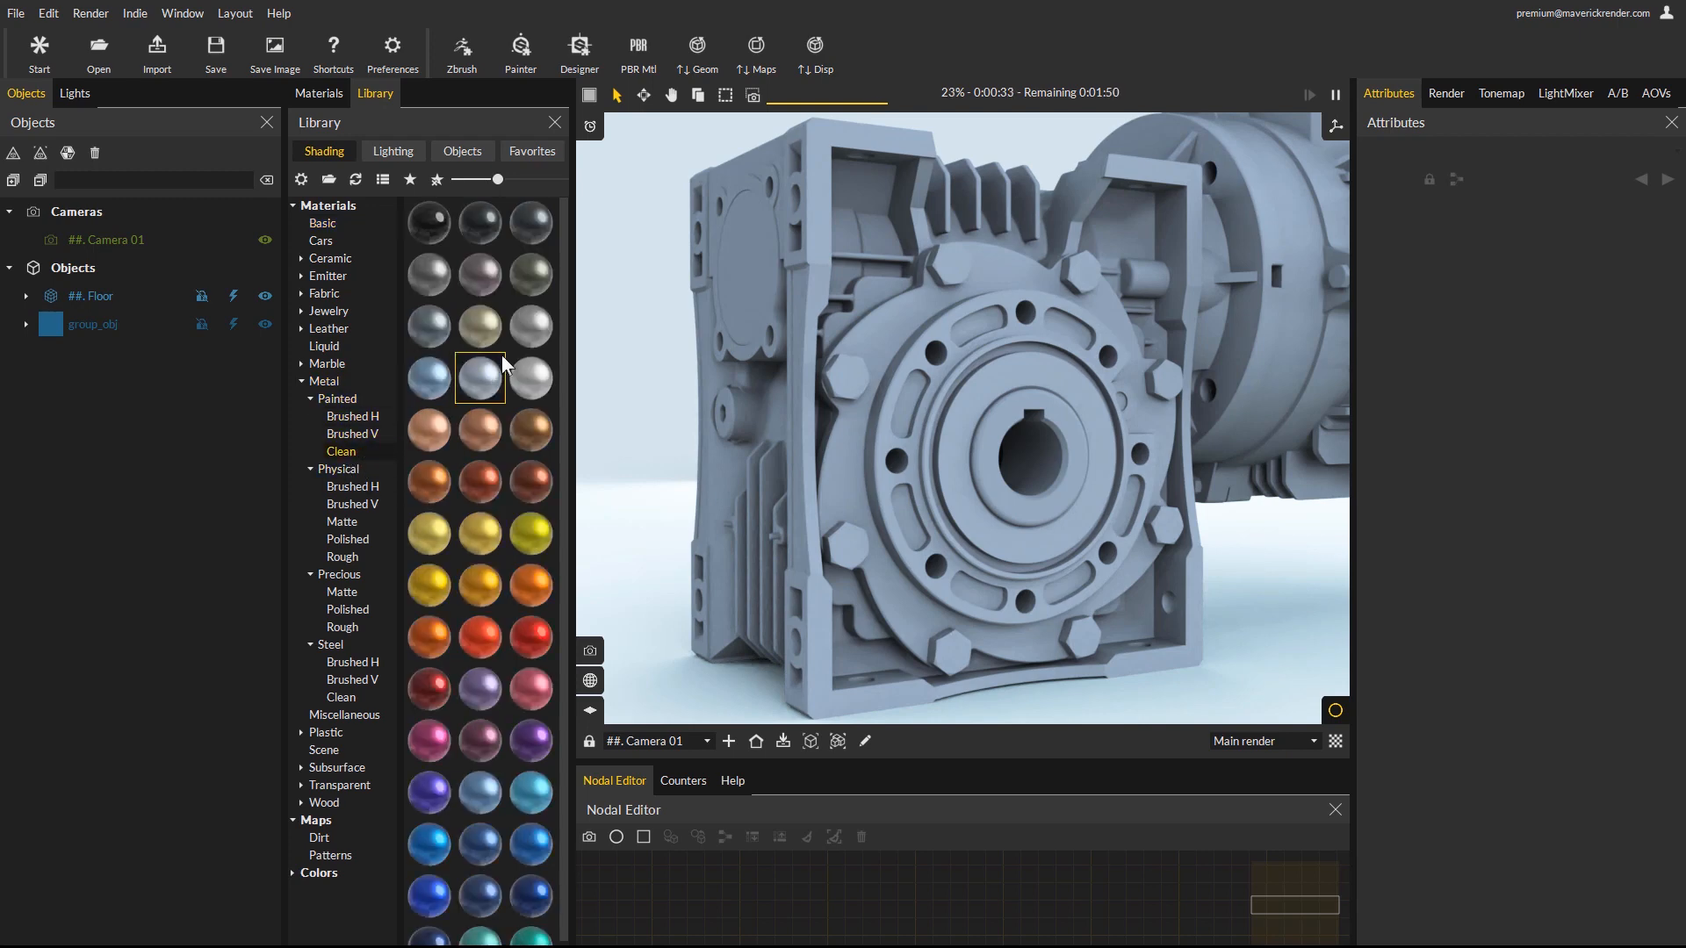
drag(425, 271, 985, 385)
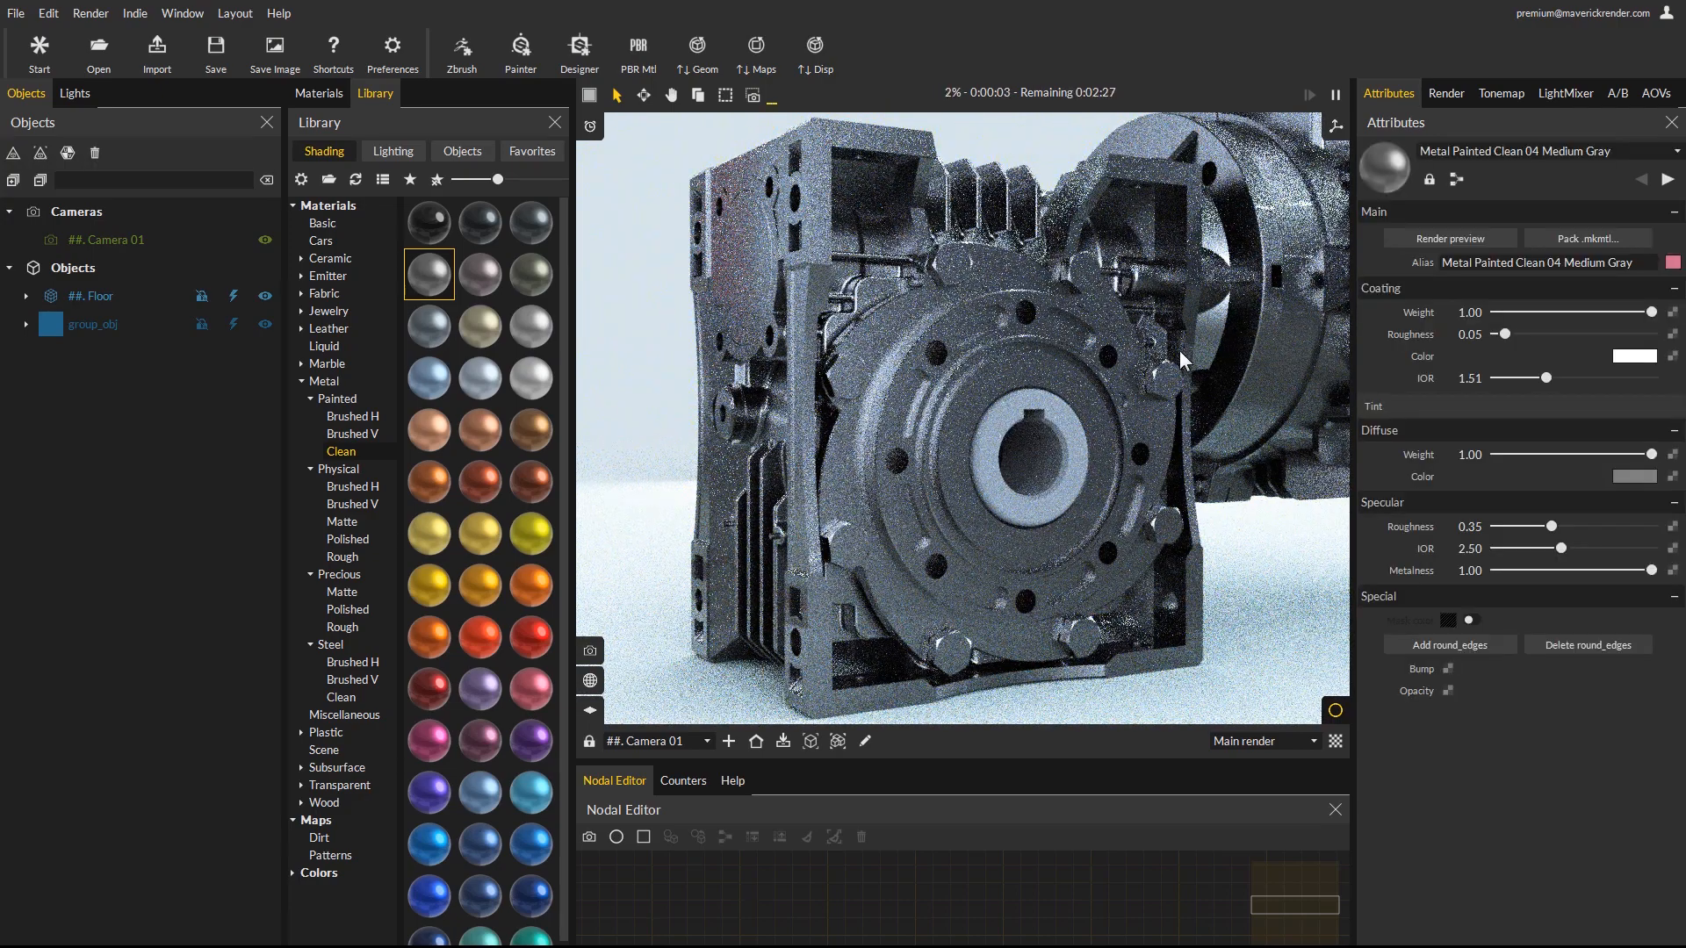
click(1616, 92)
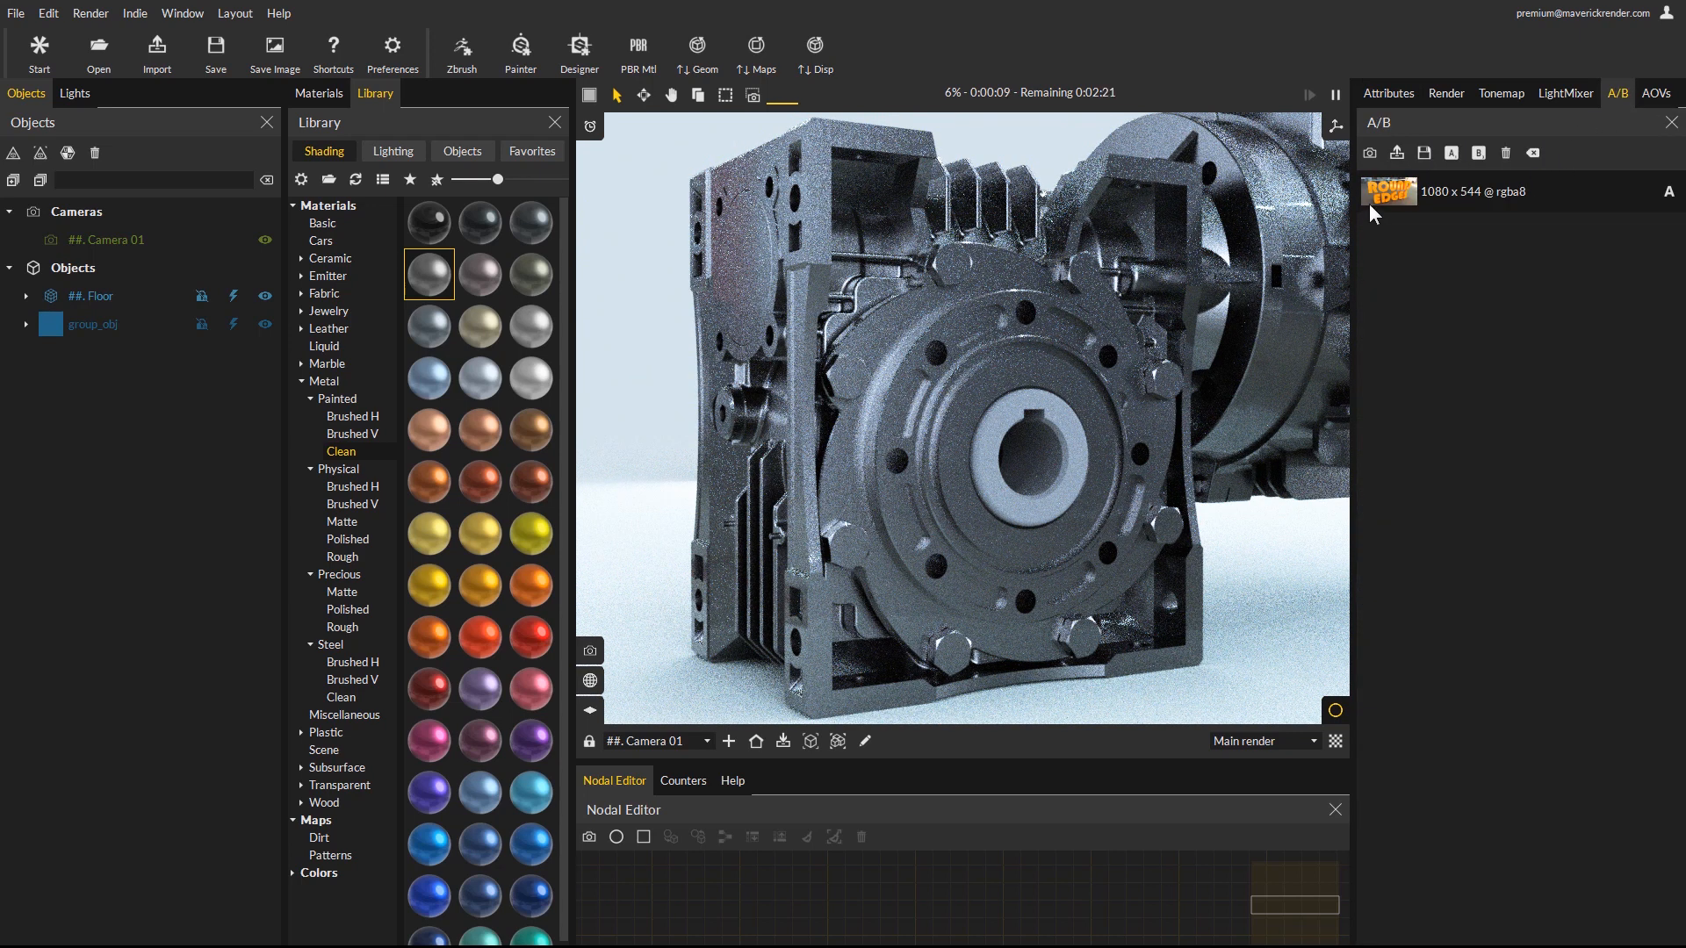
click(1369, 154)
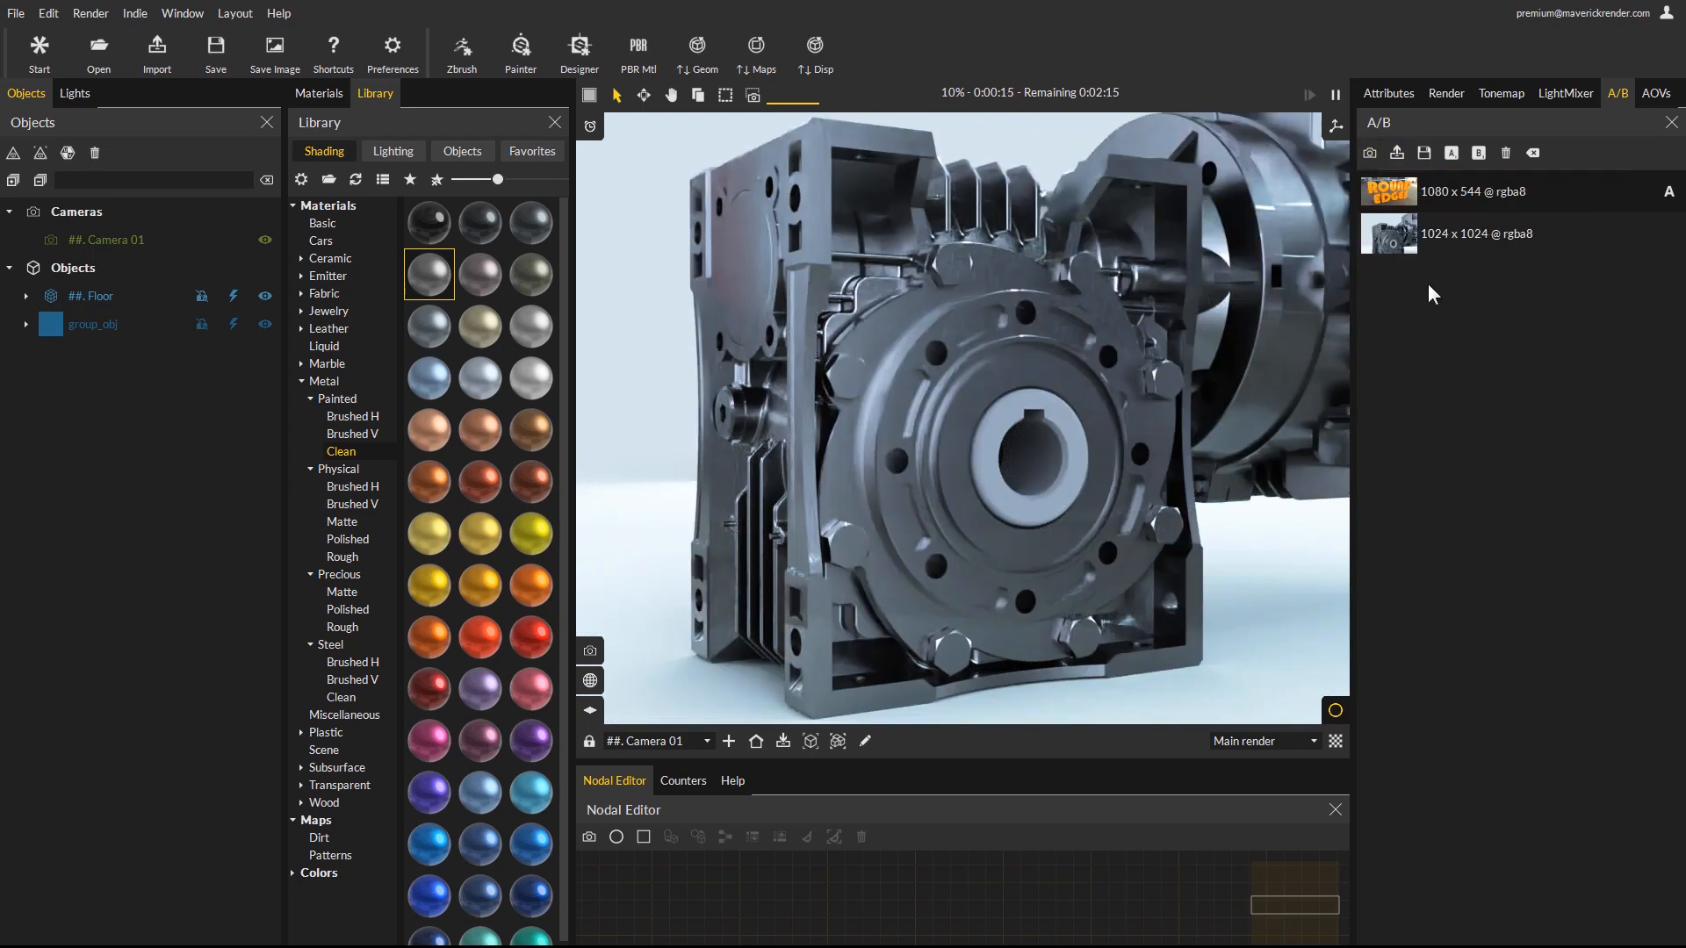
Add round_edges to the gearbox housing's painted metal material and open the map's settings.
click(864, 340)
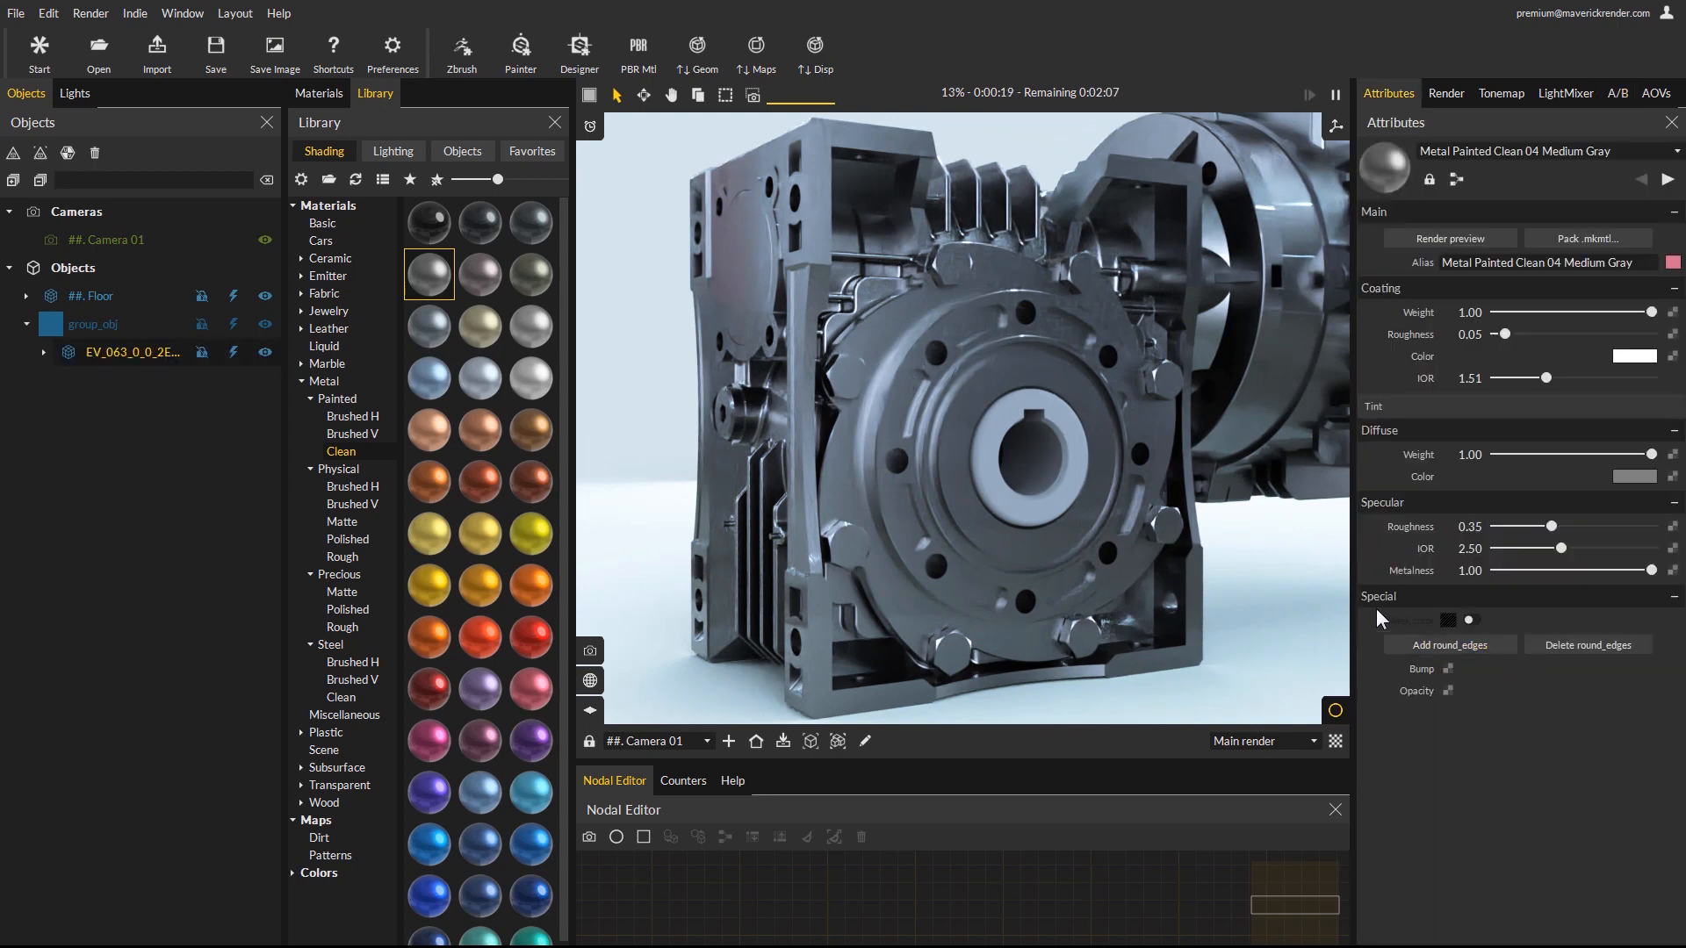
click(1453, 646)
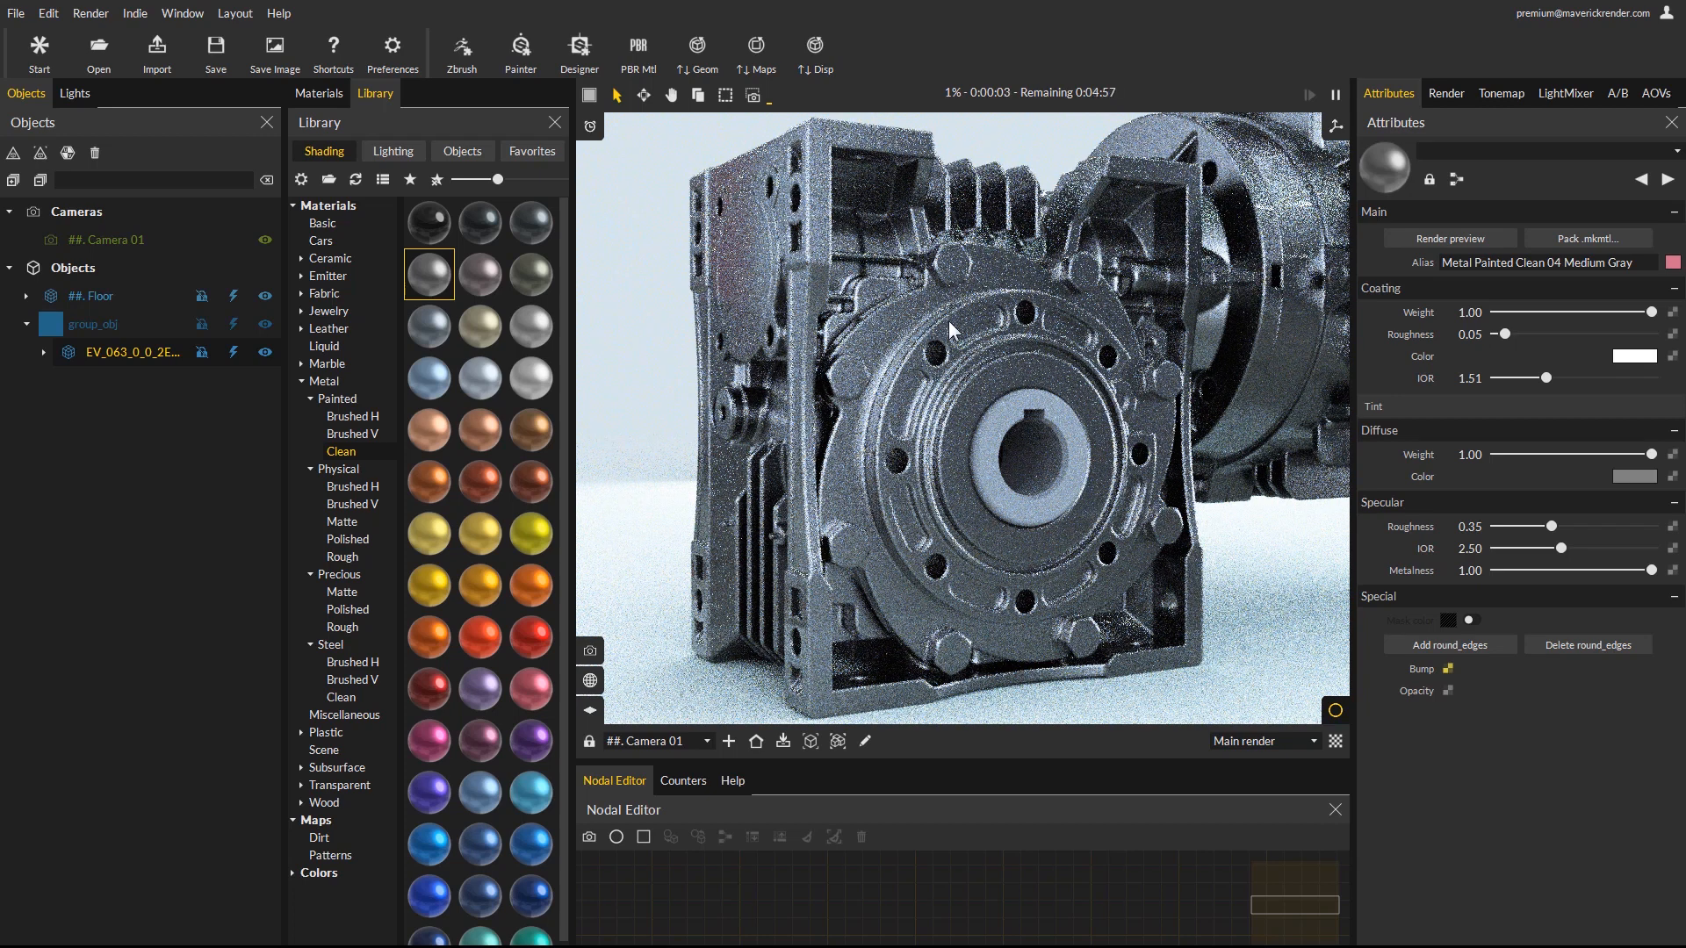
click(1448, 669)
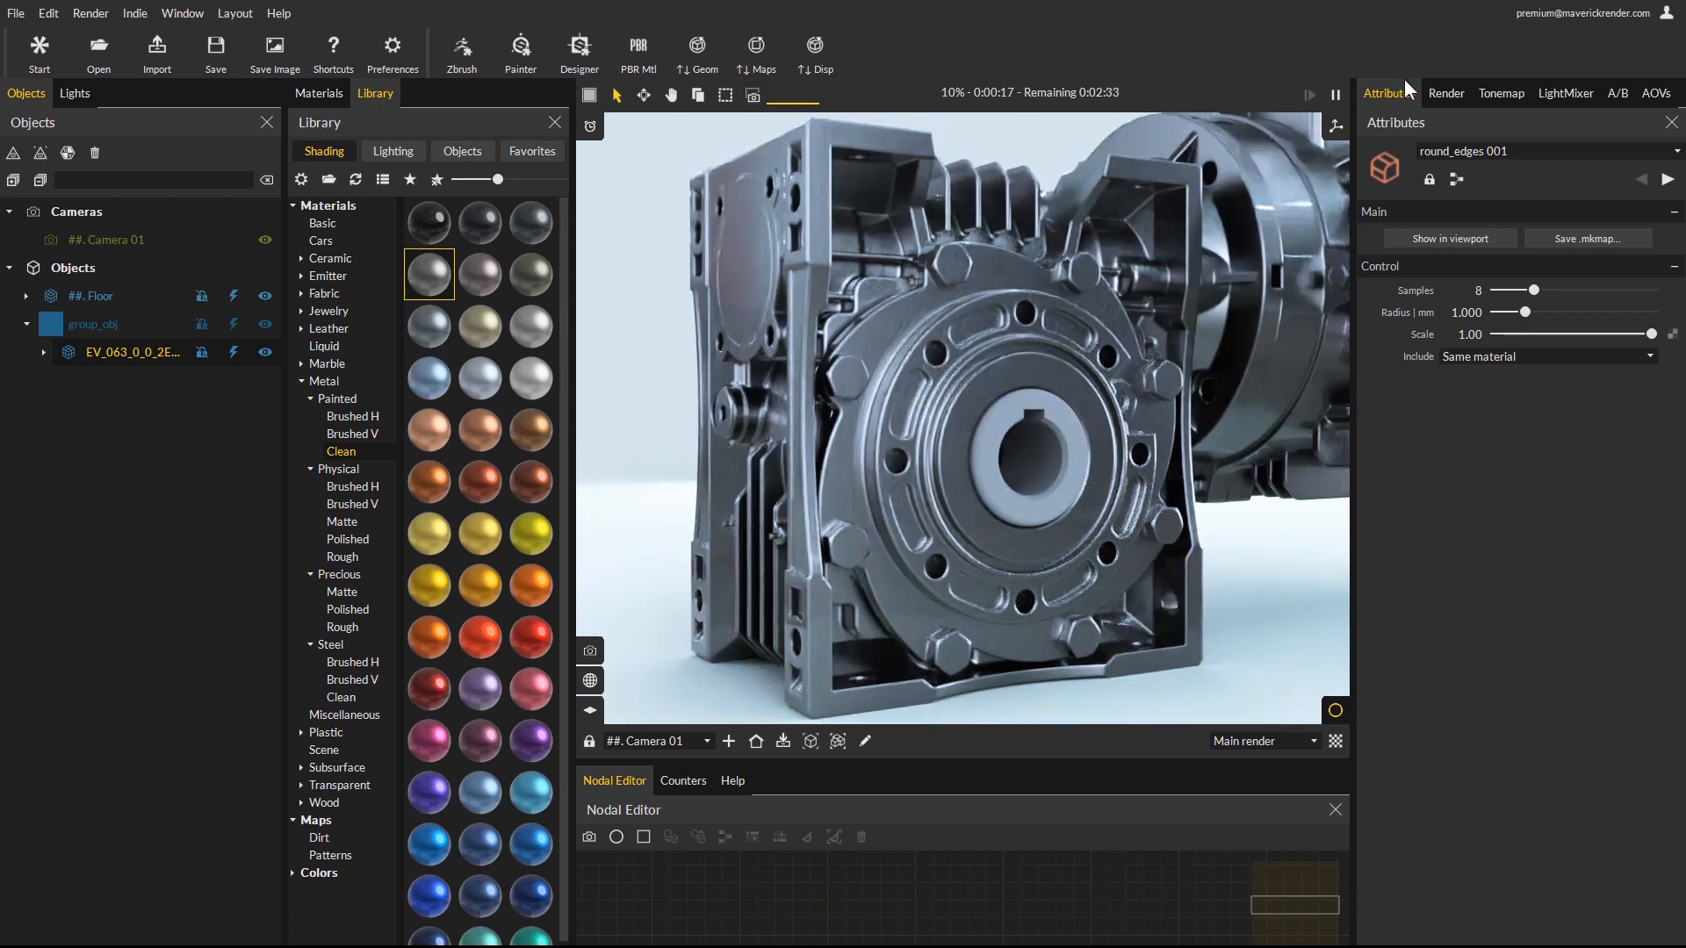
Assign the gearbox snapshot as image A and compare it with the rounded render across the whole housing.
click(1618, 93)
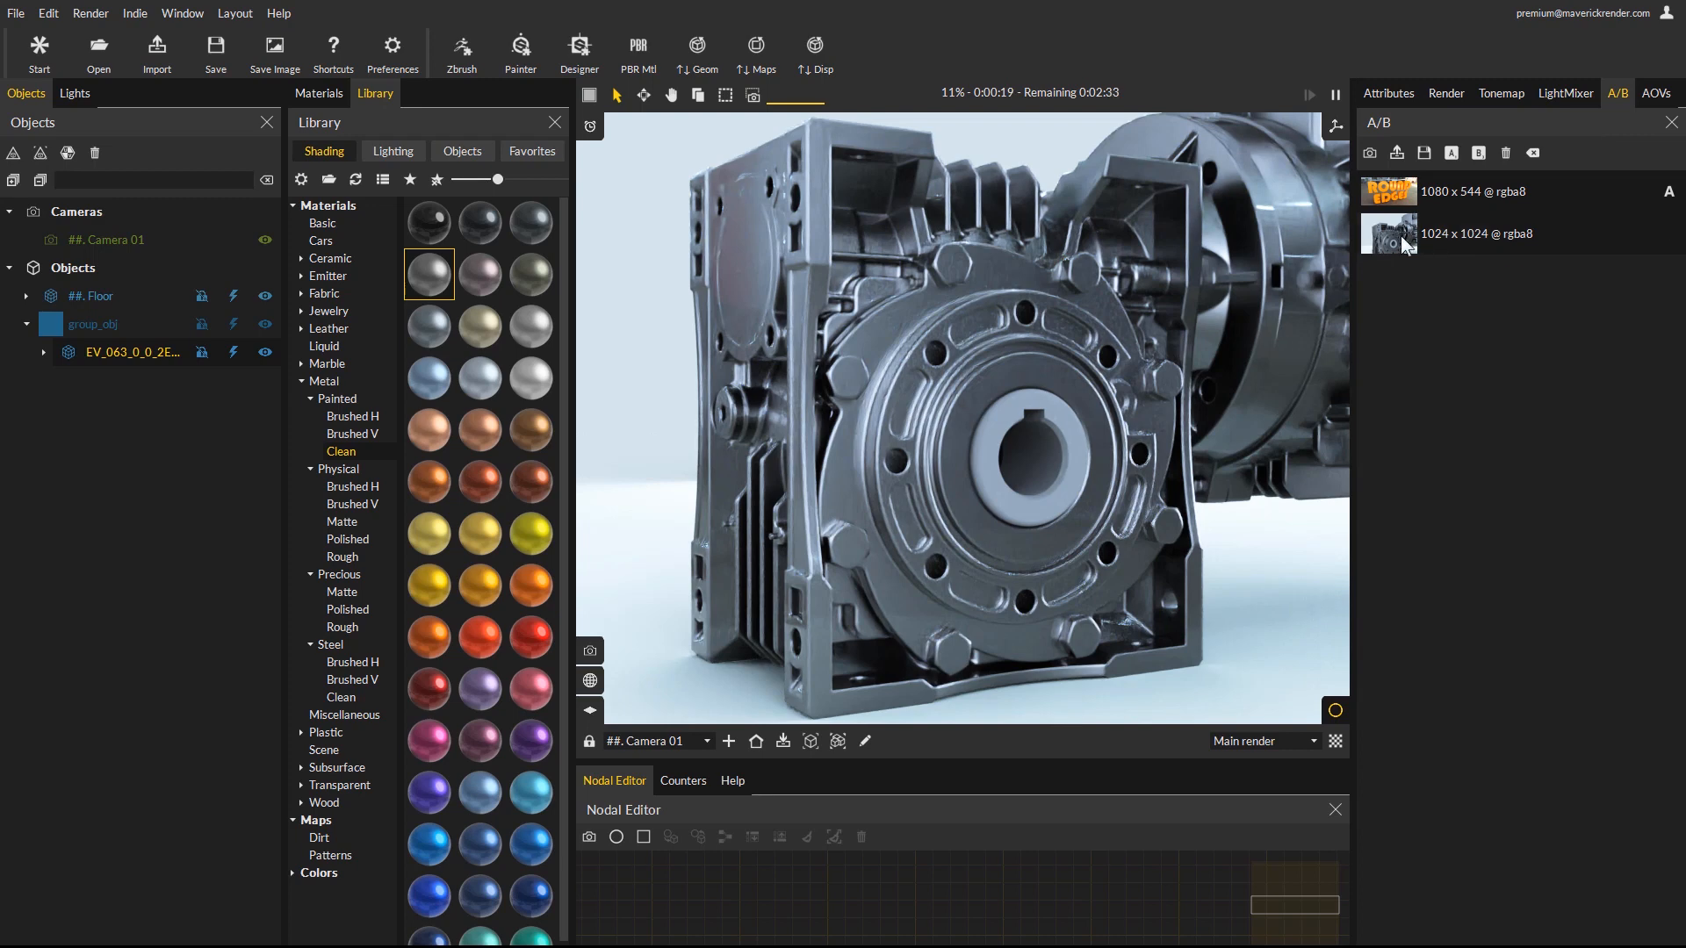
click(1454, 154)
click(698, 95)
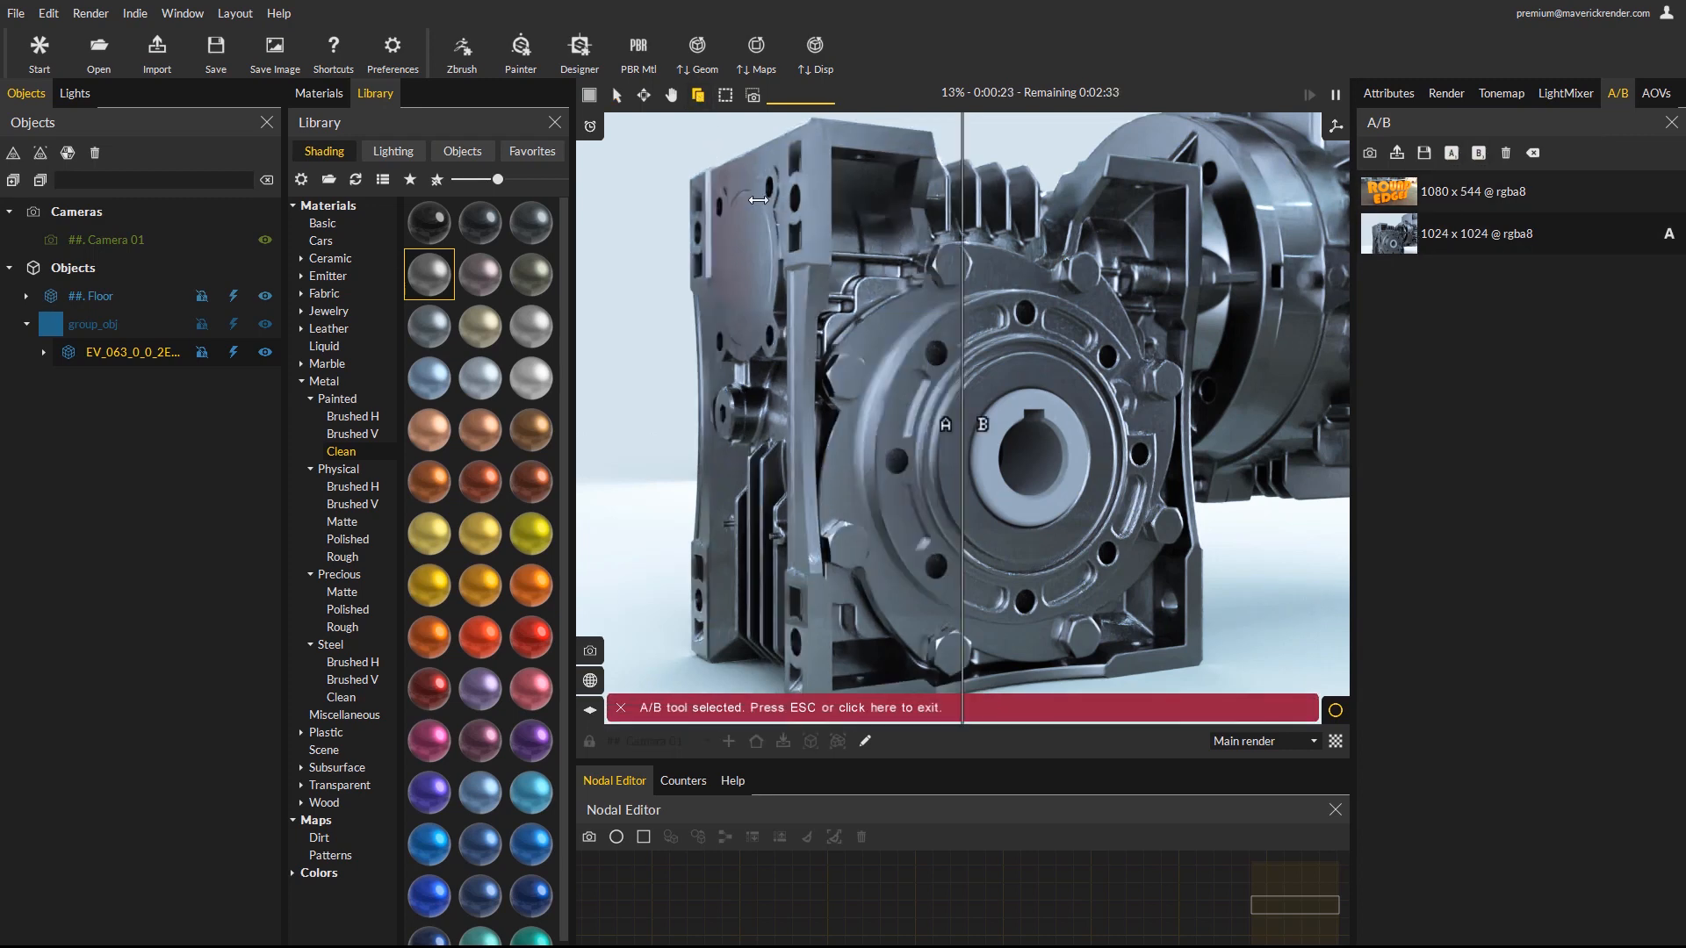
drag(1018, 370, 1254, 387)
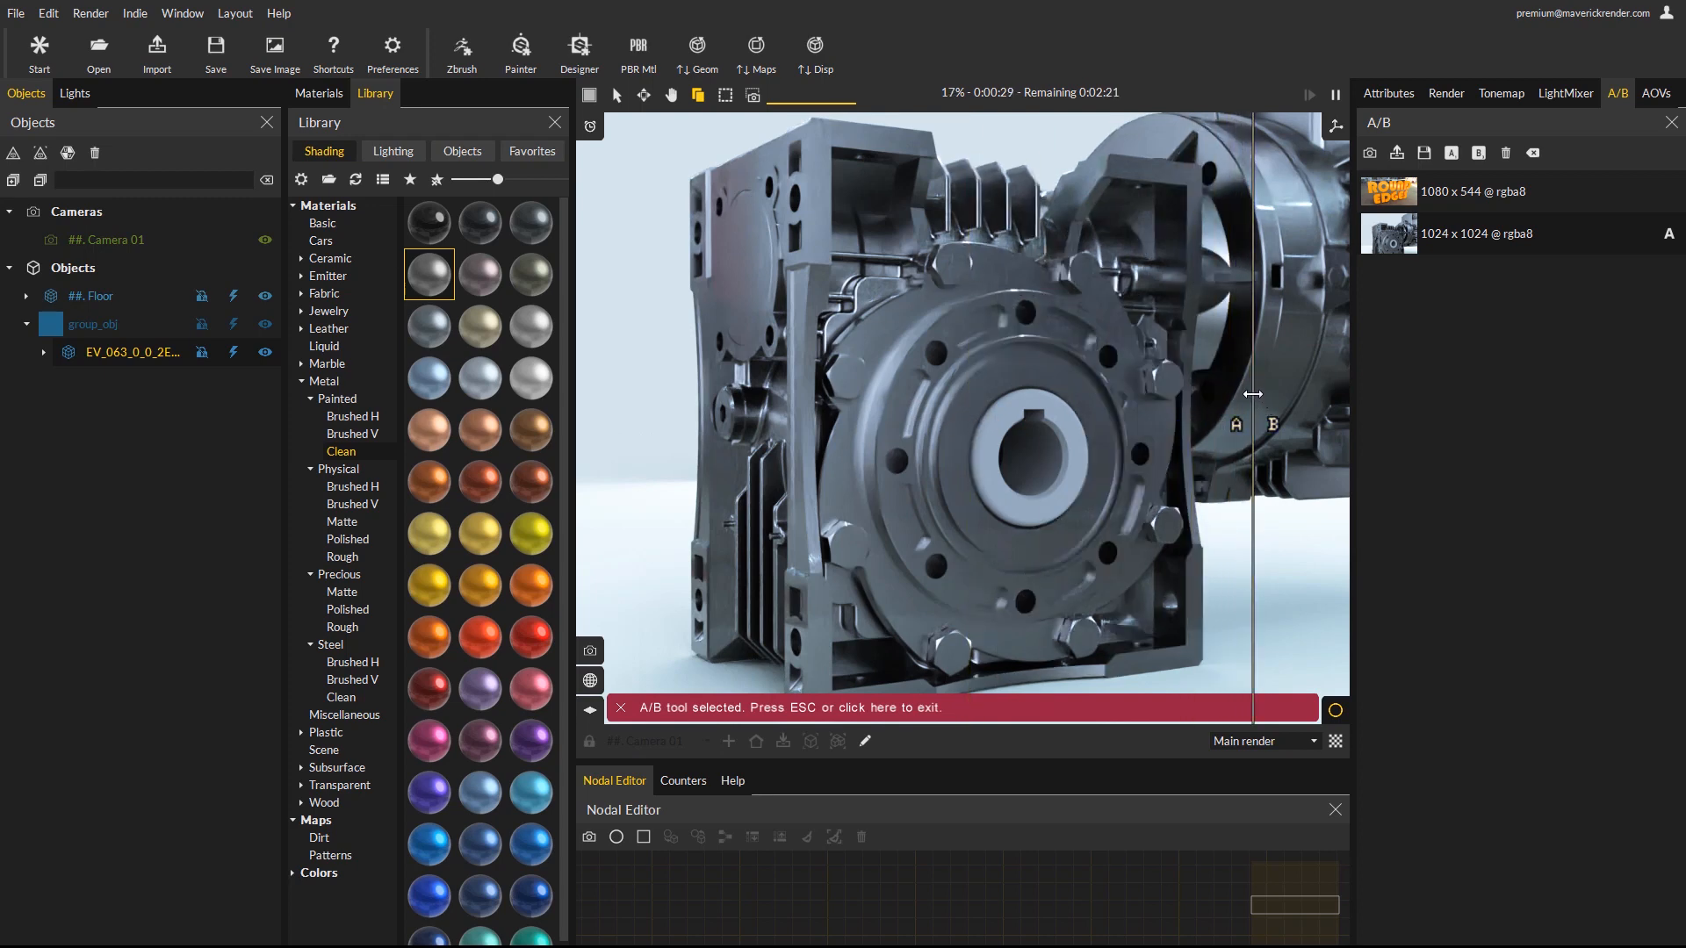
drag(1252, 394, 658, 452)
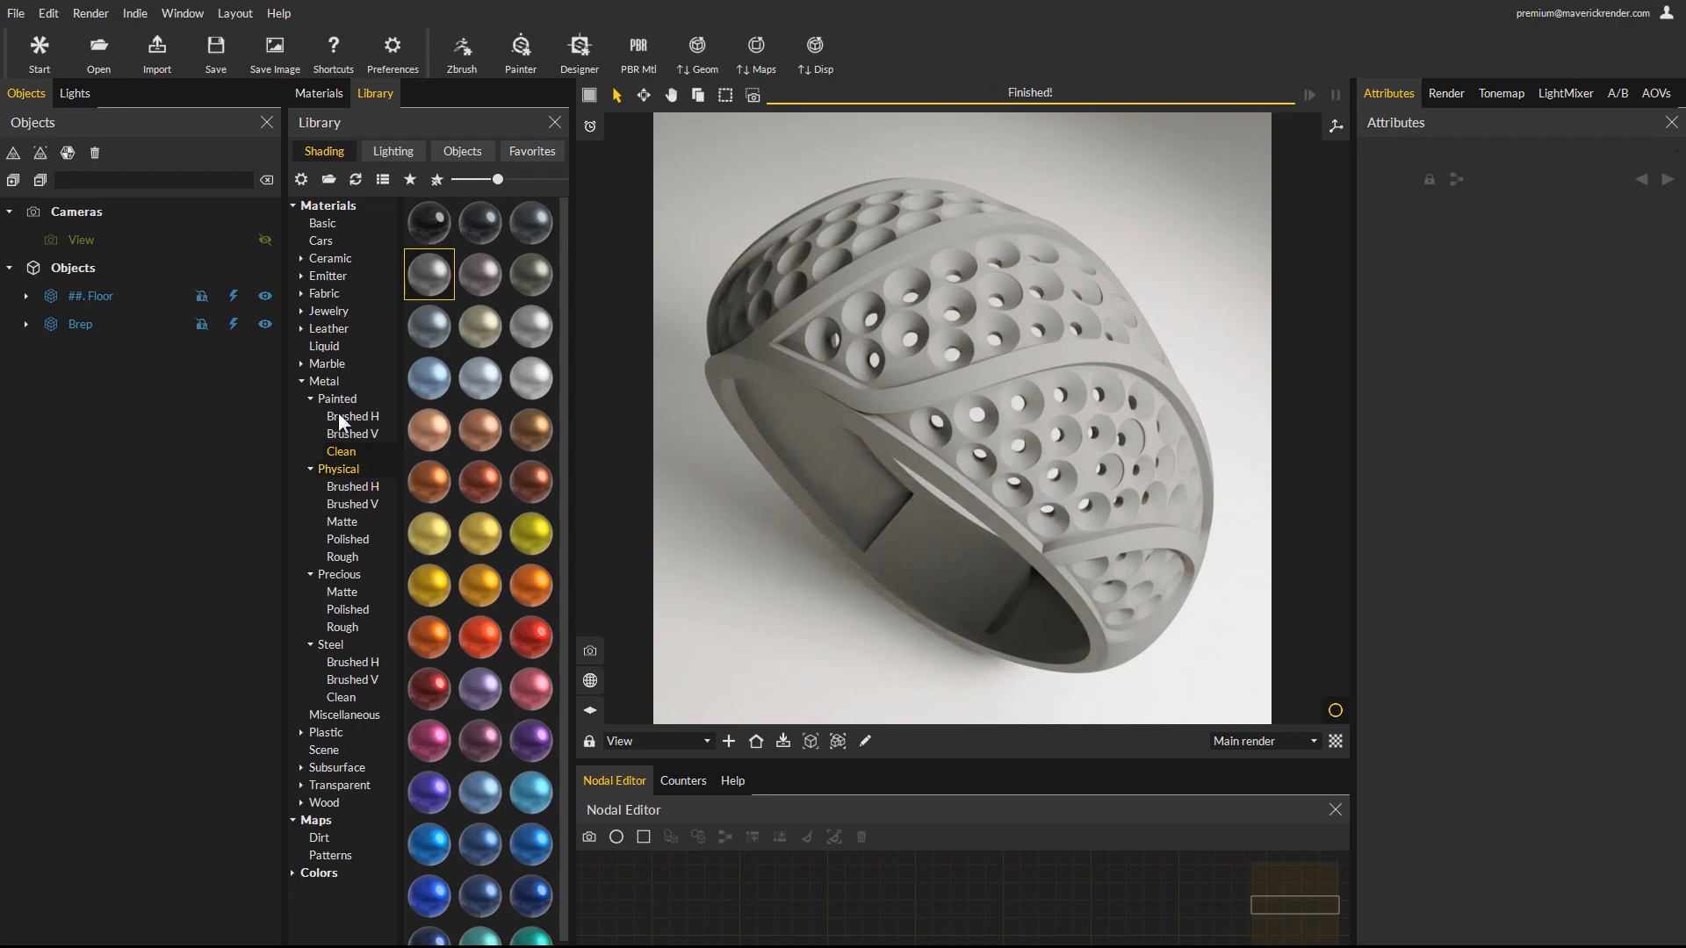
Apply the Gold White 18k Matte material to the ring and store a snapshot of its render as image A.
click(350, 594)
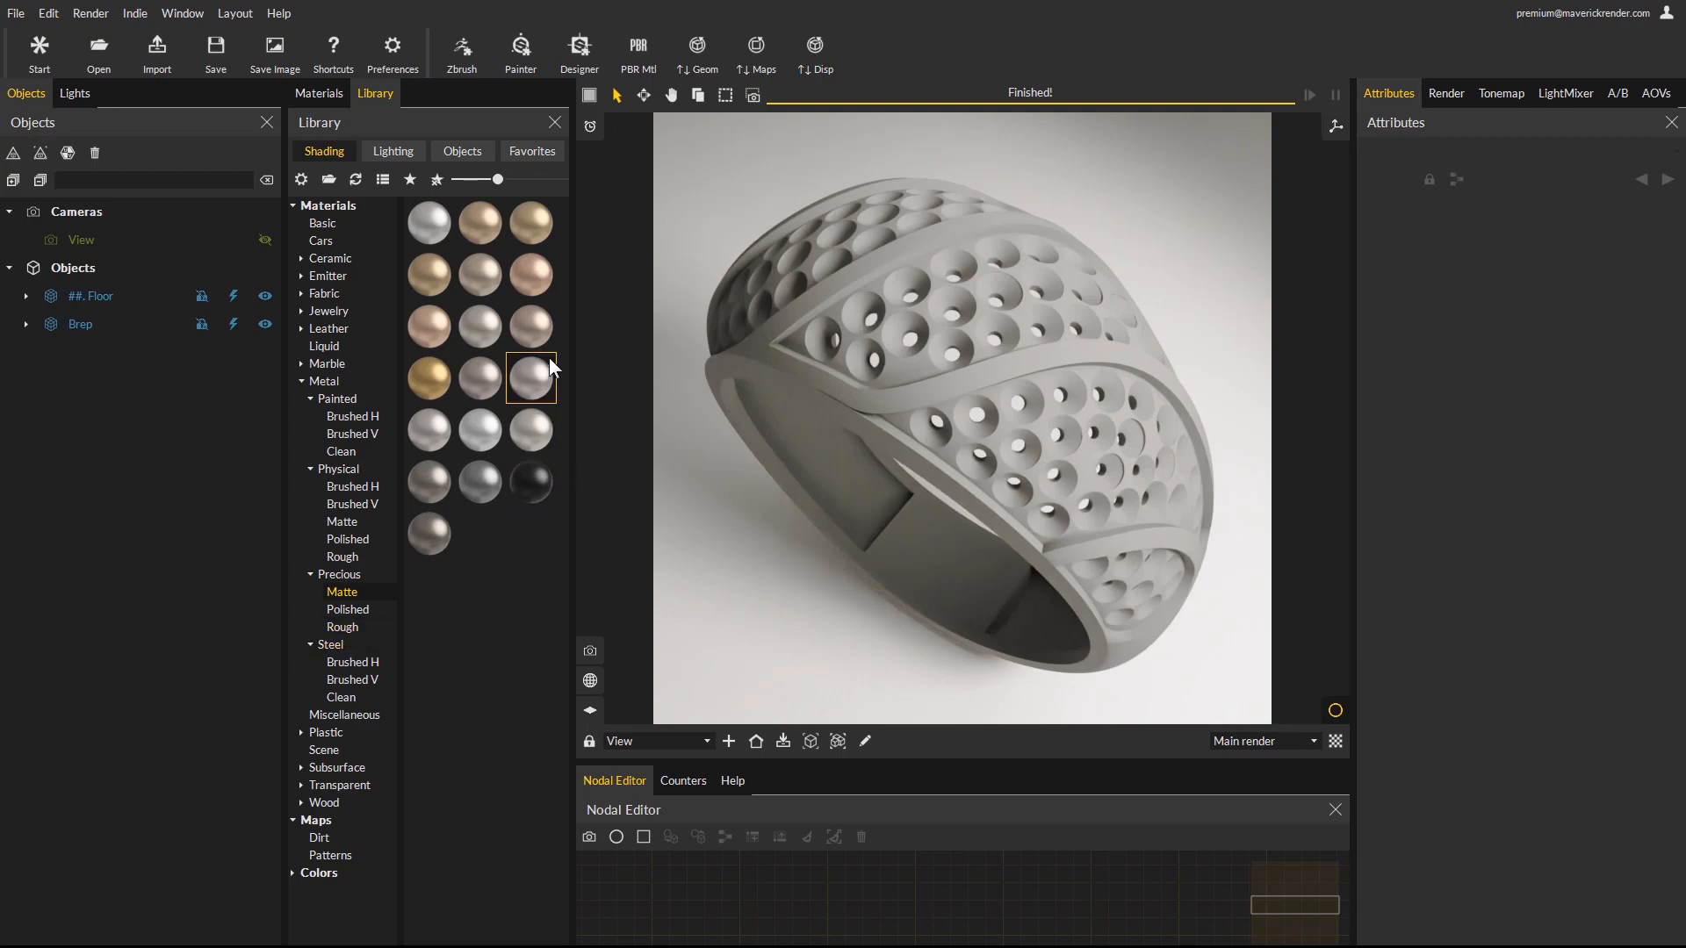
drag(520, 321, 925, 387)
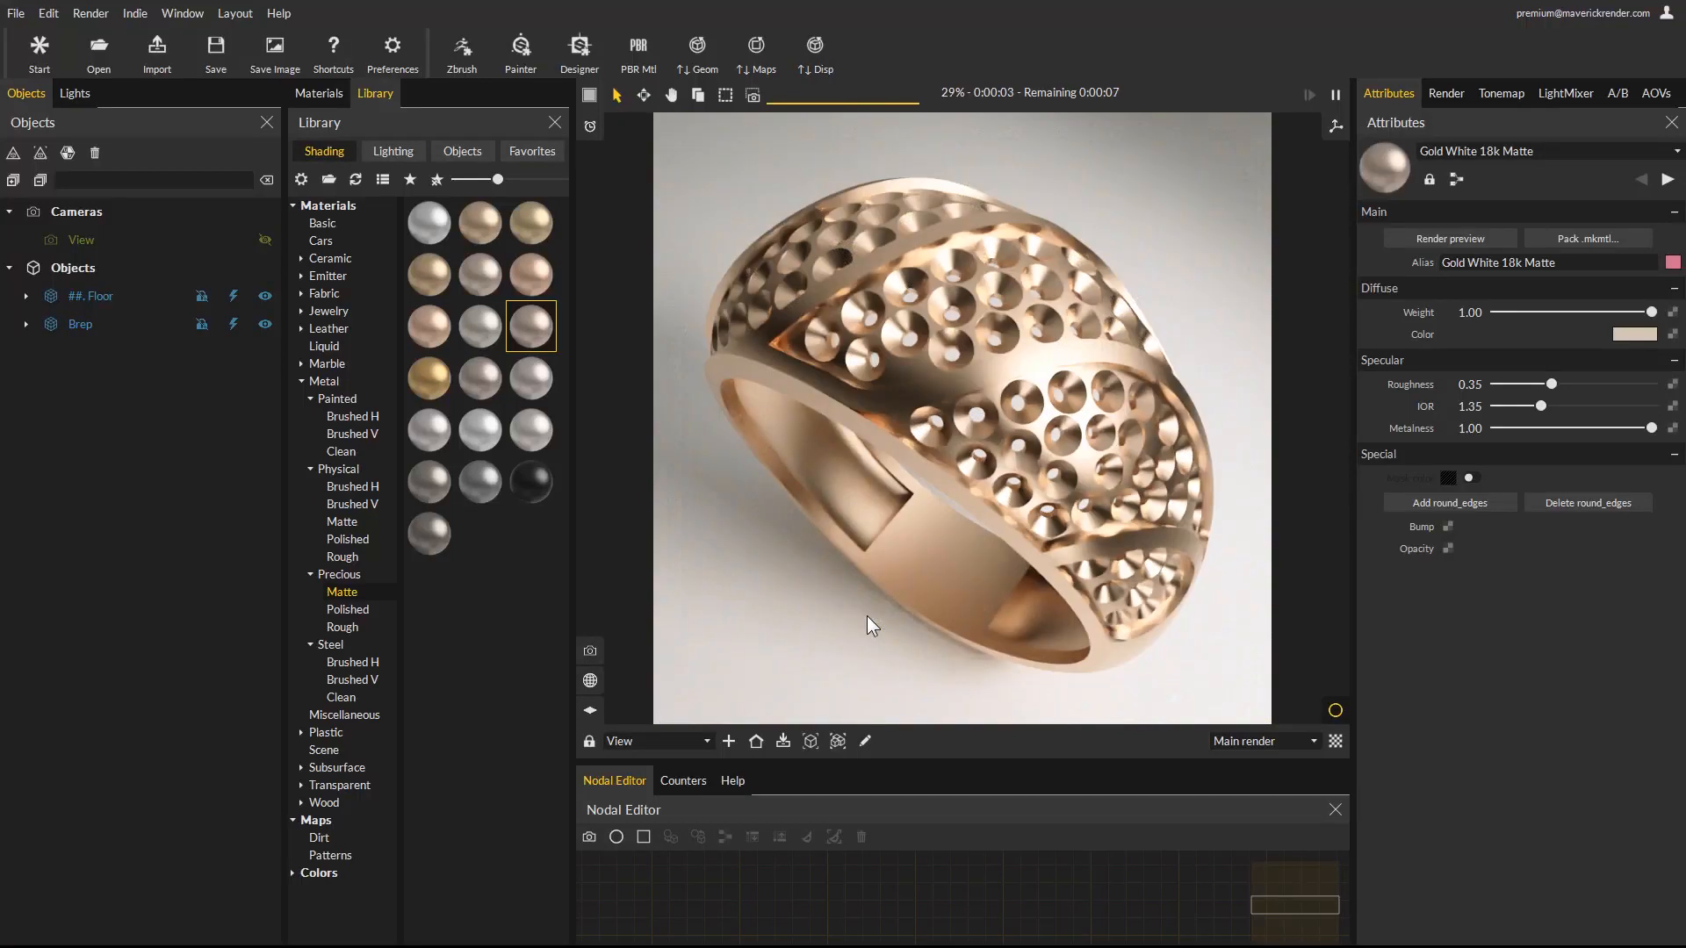
click(1618, 93)
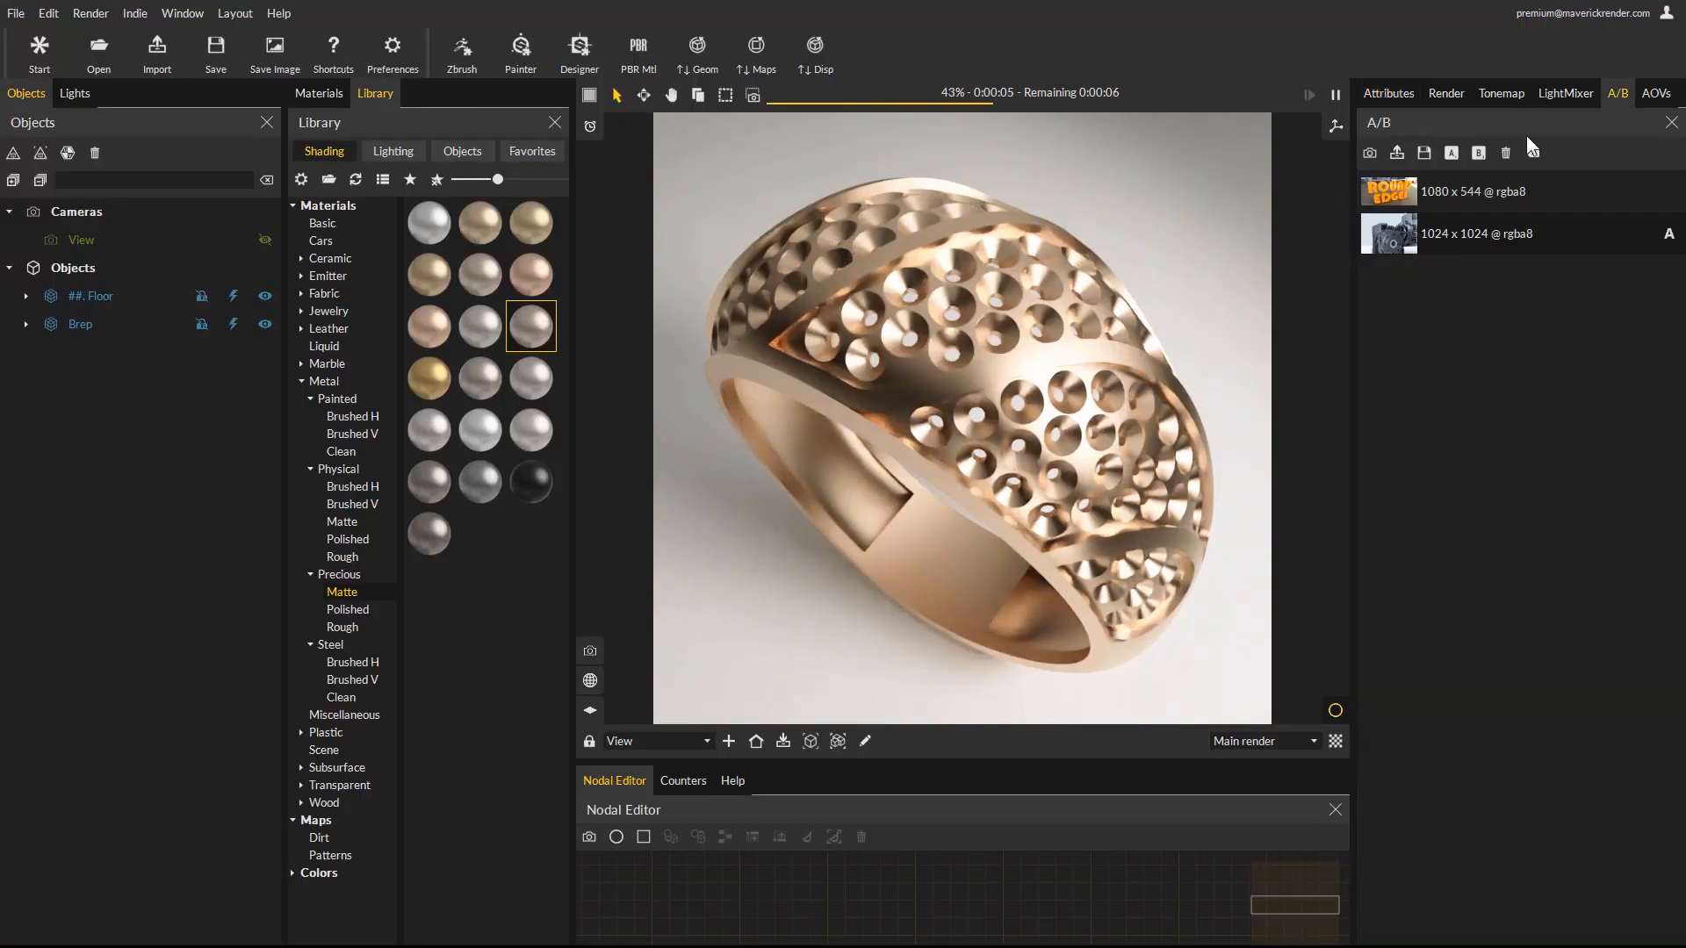
click(1370, 152)
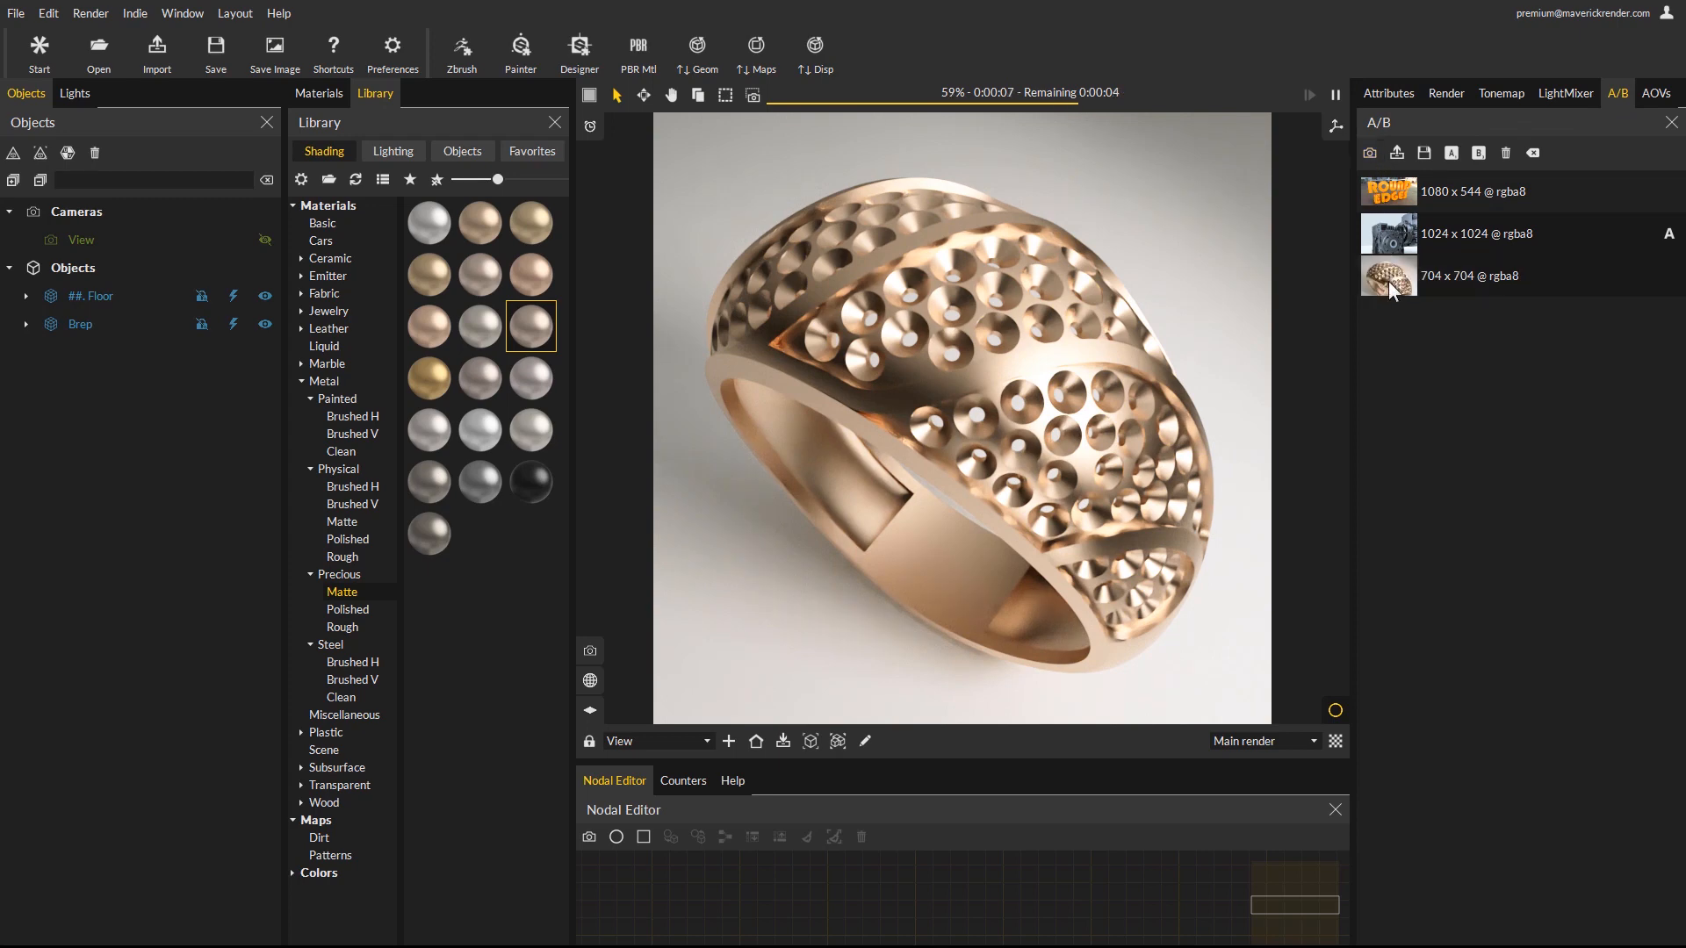
click(1451, 153)
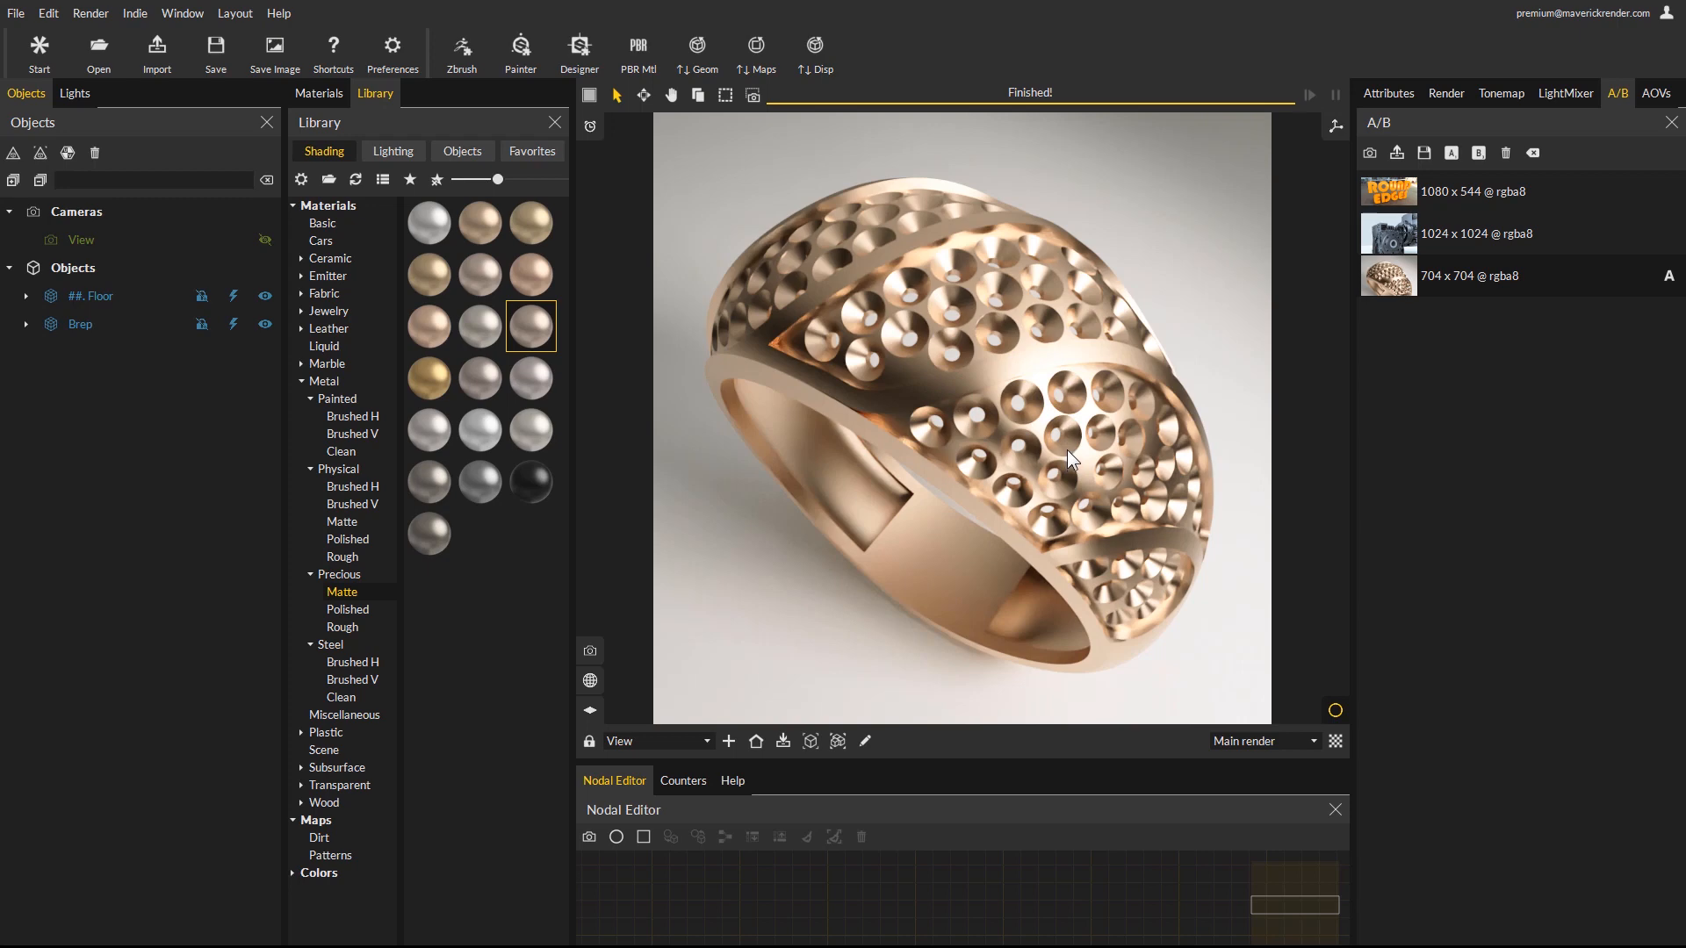
Add round_edges to the ring's gold material and open the map's settings.
click(977, 372)
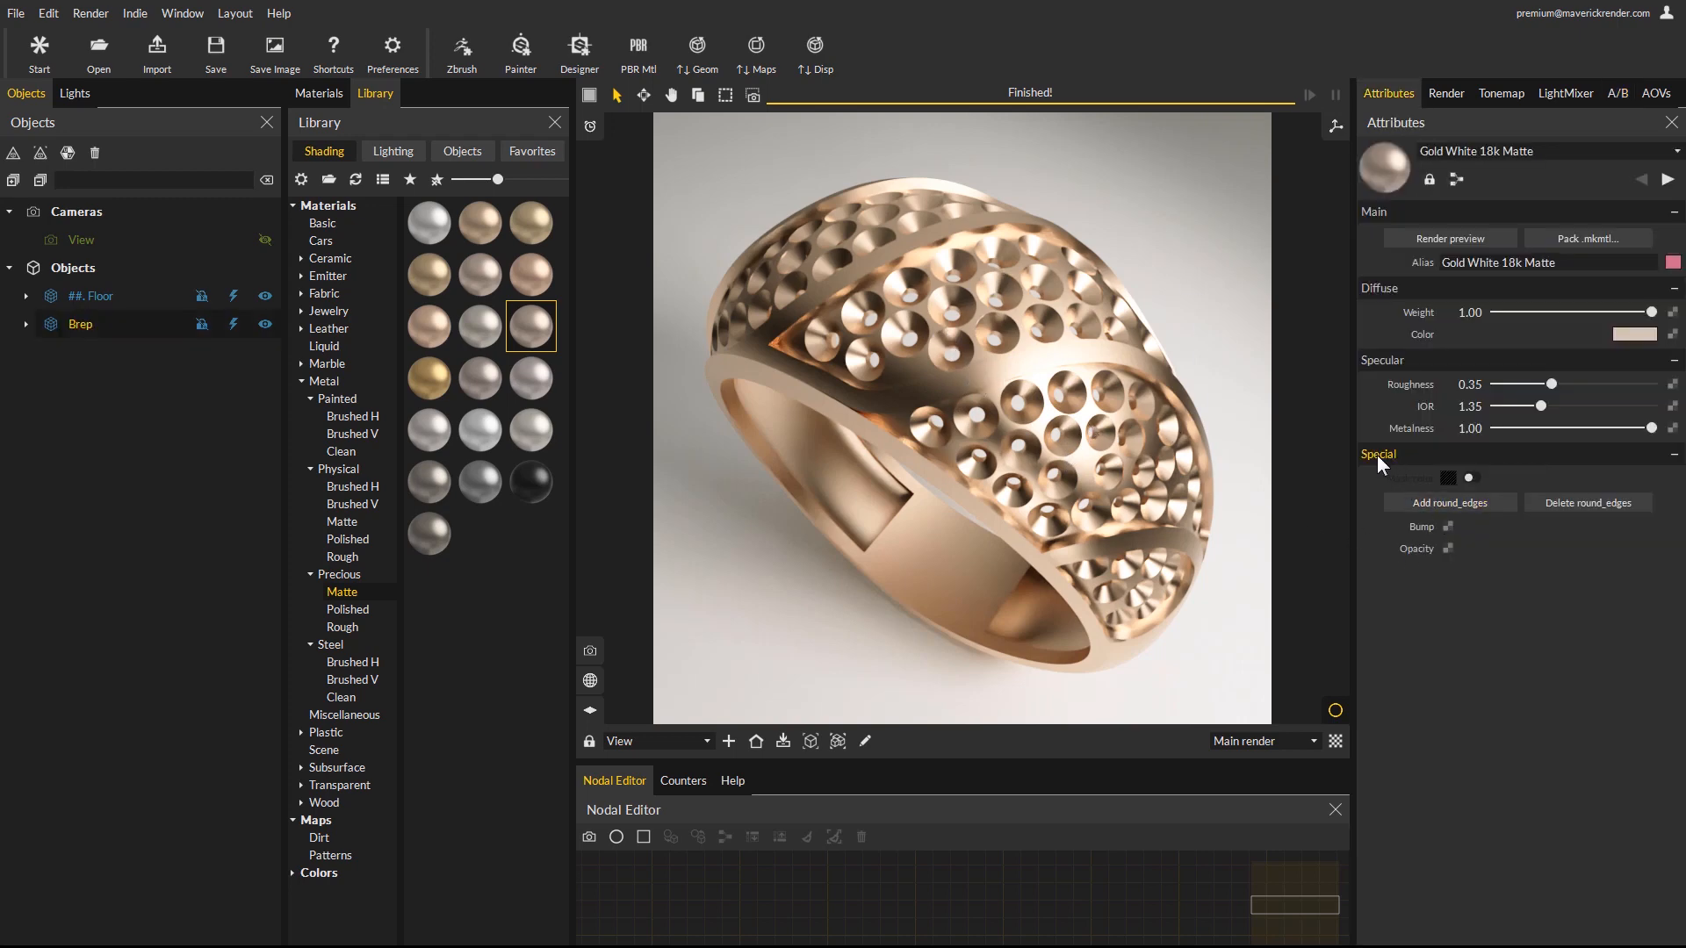
click(1448, 504)
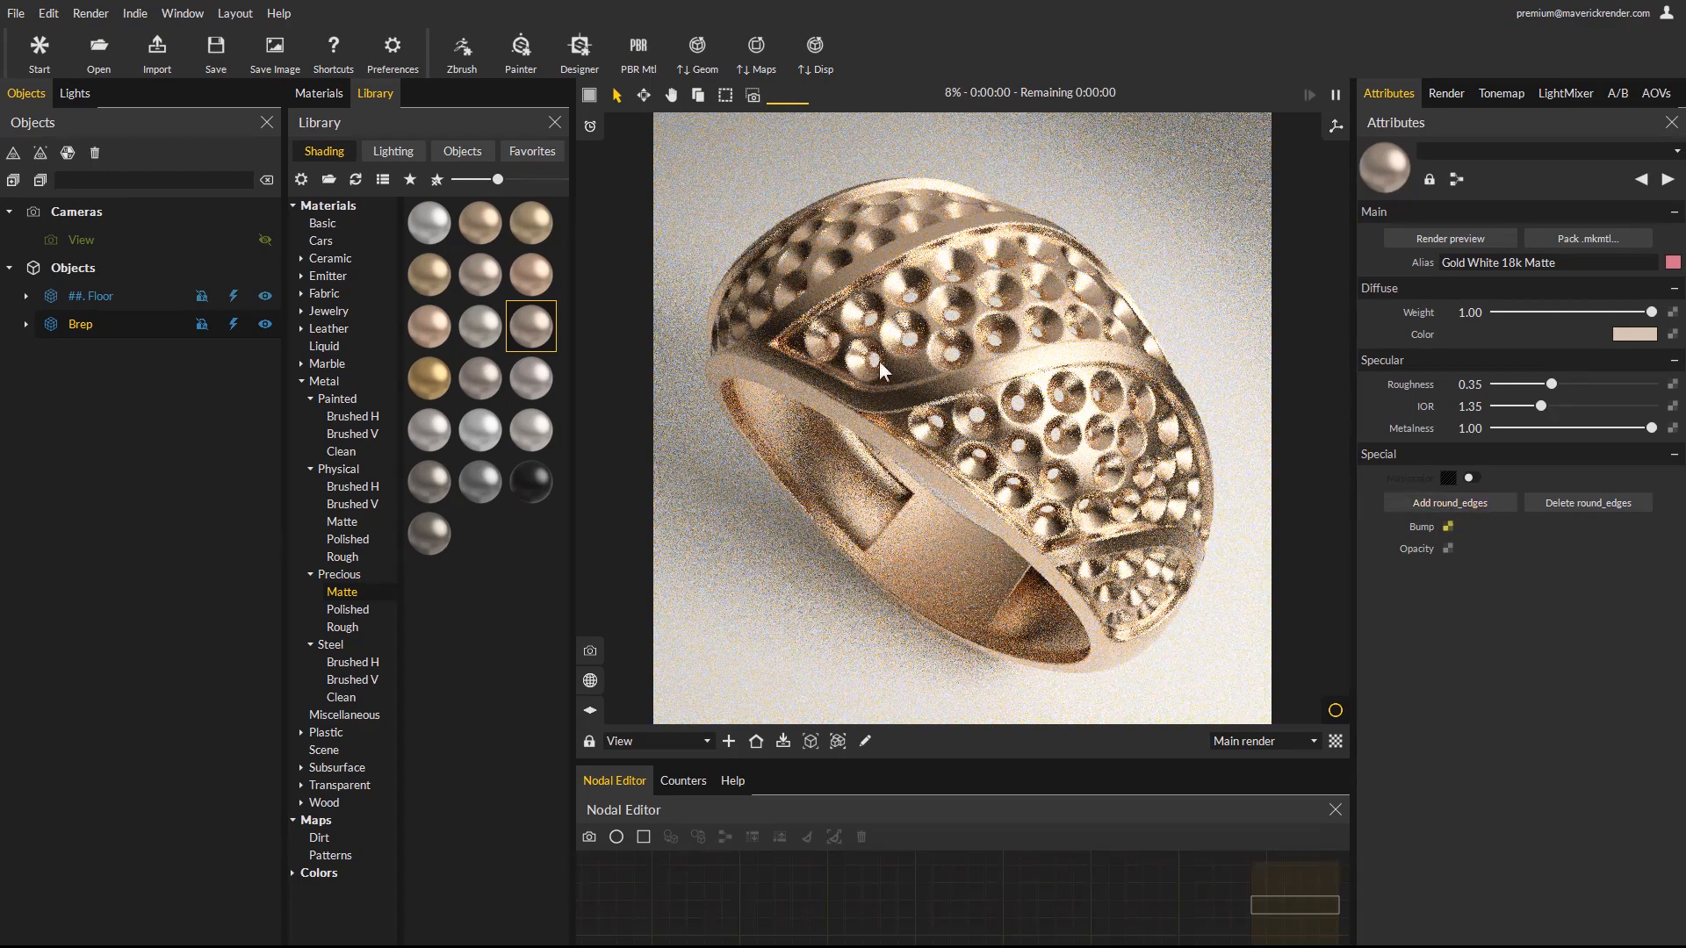
click(1447, 525)
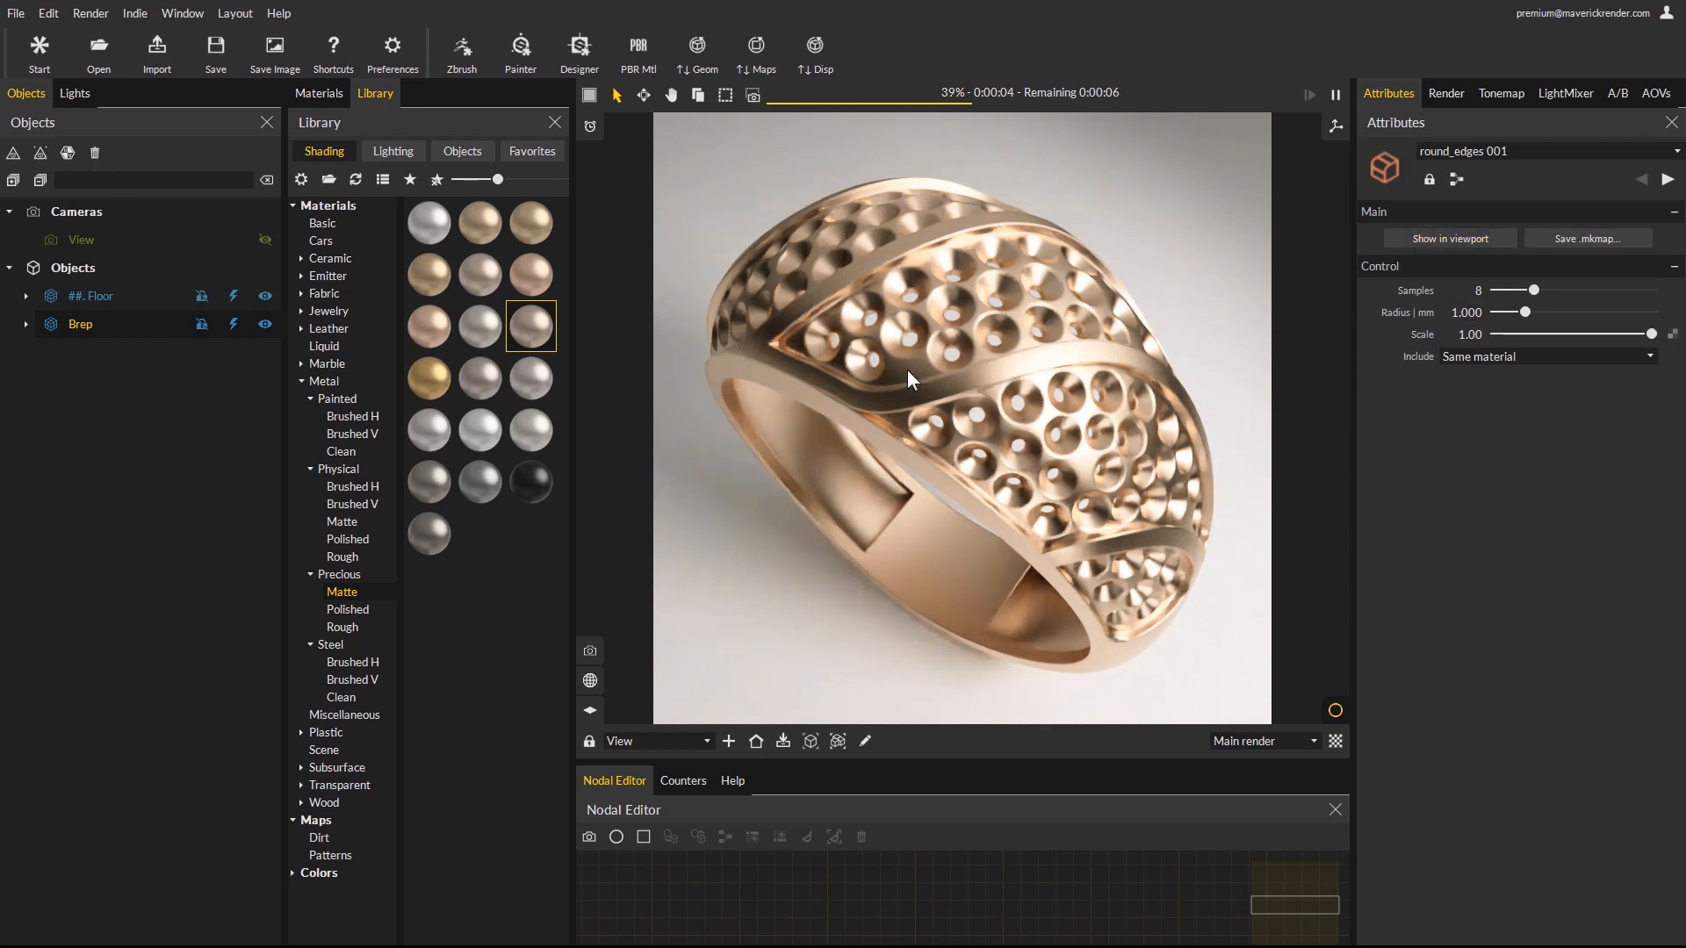
Compare the ring's rounded render with its stored image A by sweeping the A/B divider across the ring.
click(1666, 182)
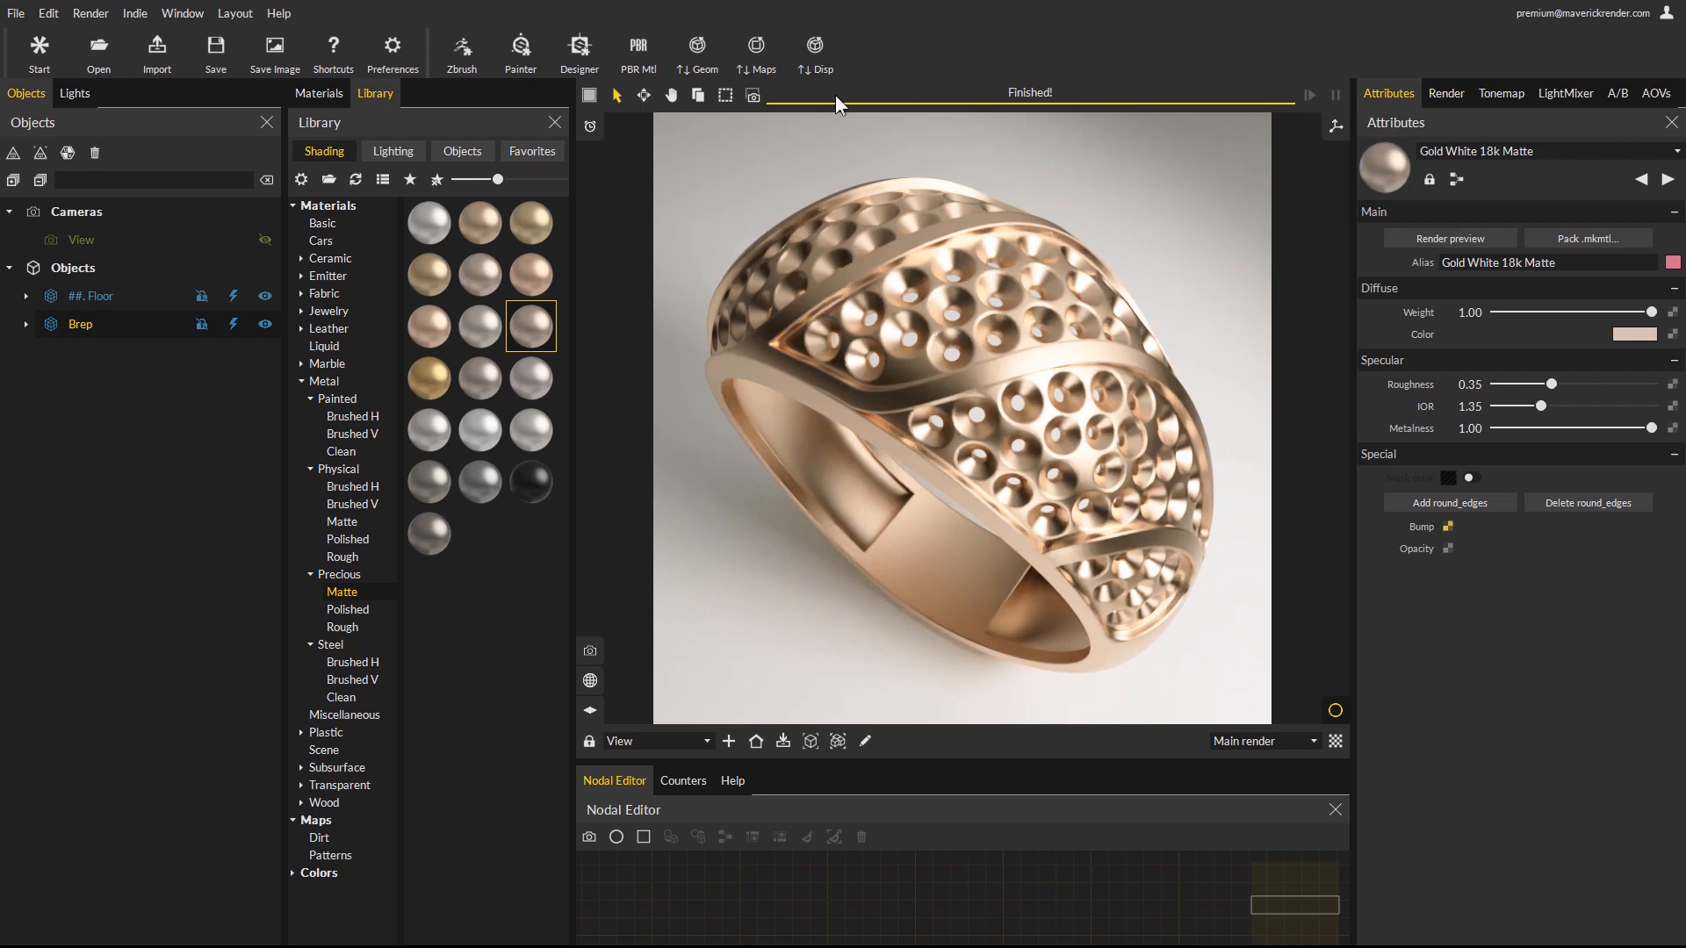
click(698, 95)
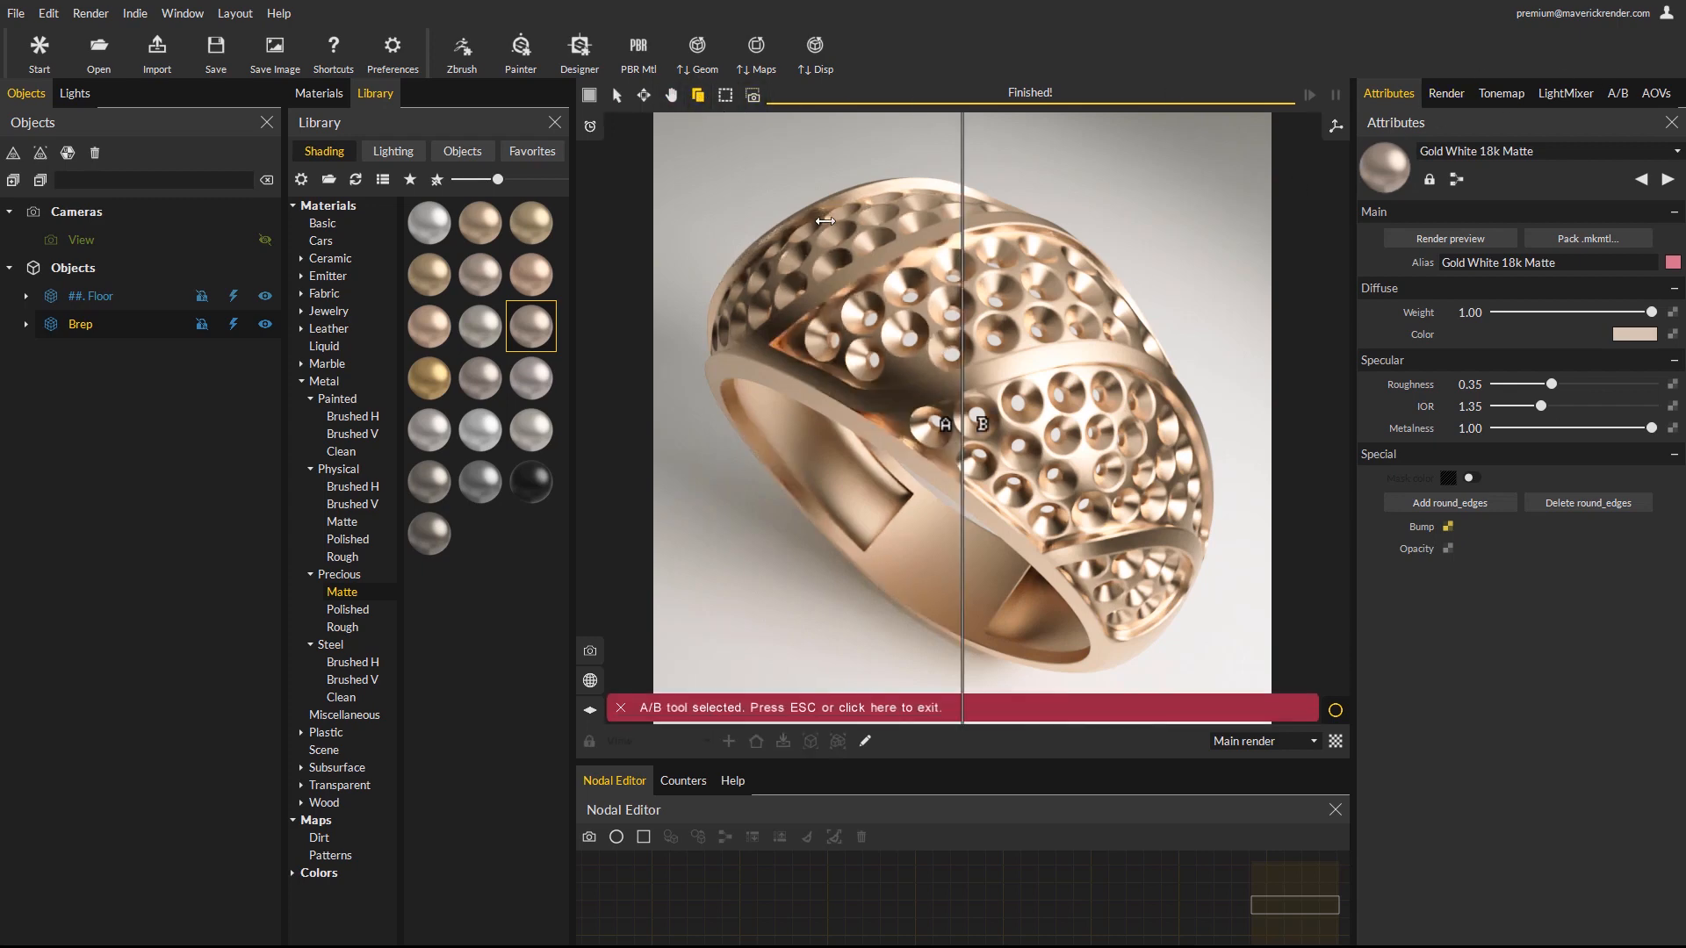
drag(964, 369, 767, 439)
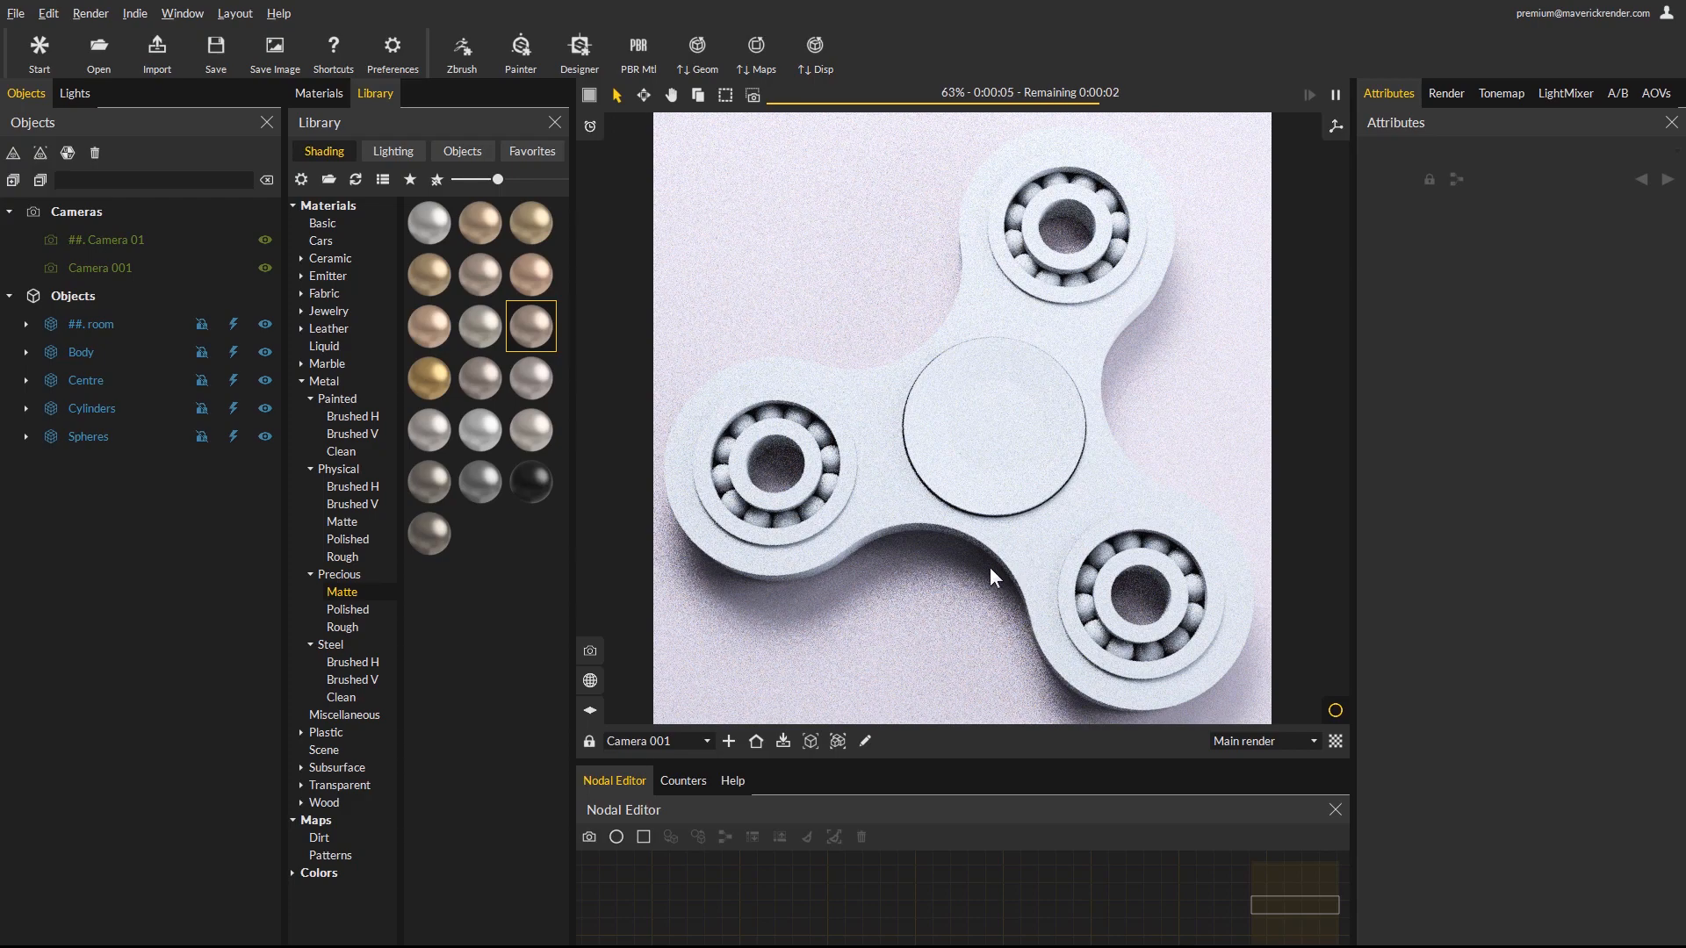
Apply the Metal Painted Clean 04 Medium Gray material to the fidget spinner's bearing rings and balls.
drag(988, 567, 1046, 495)
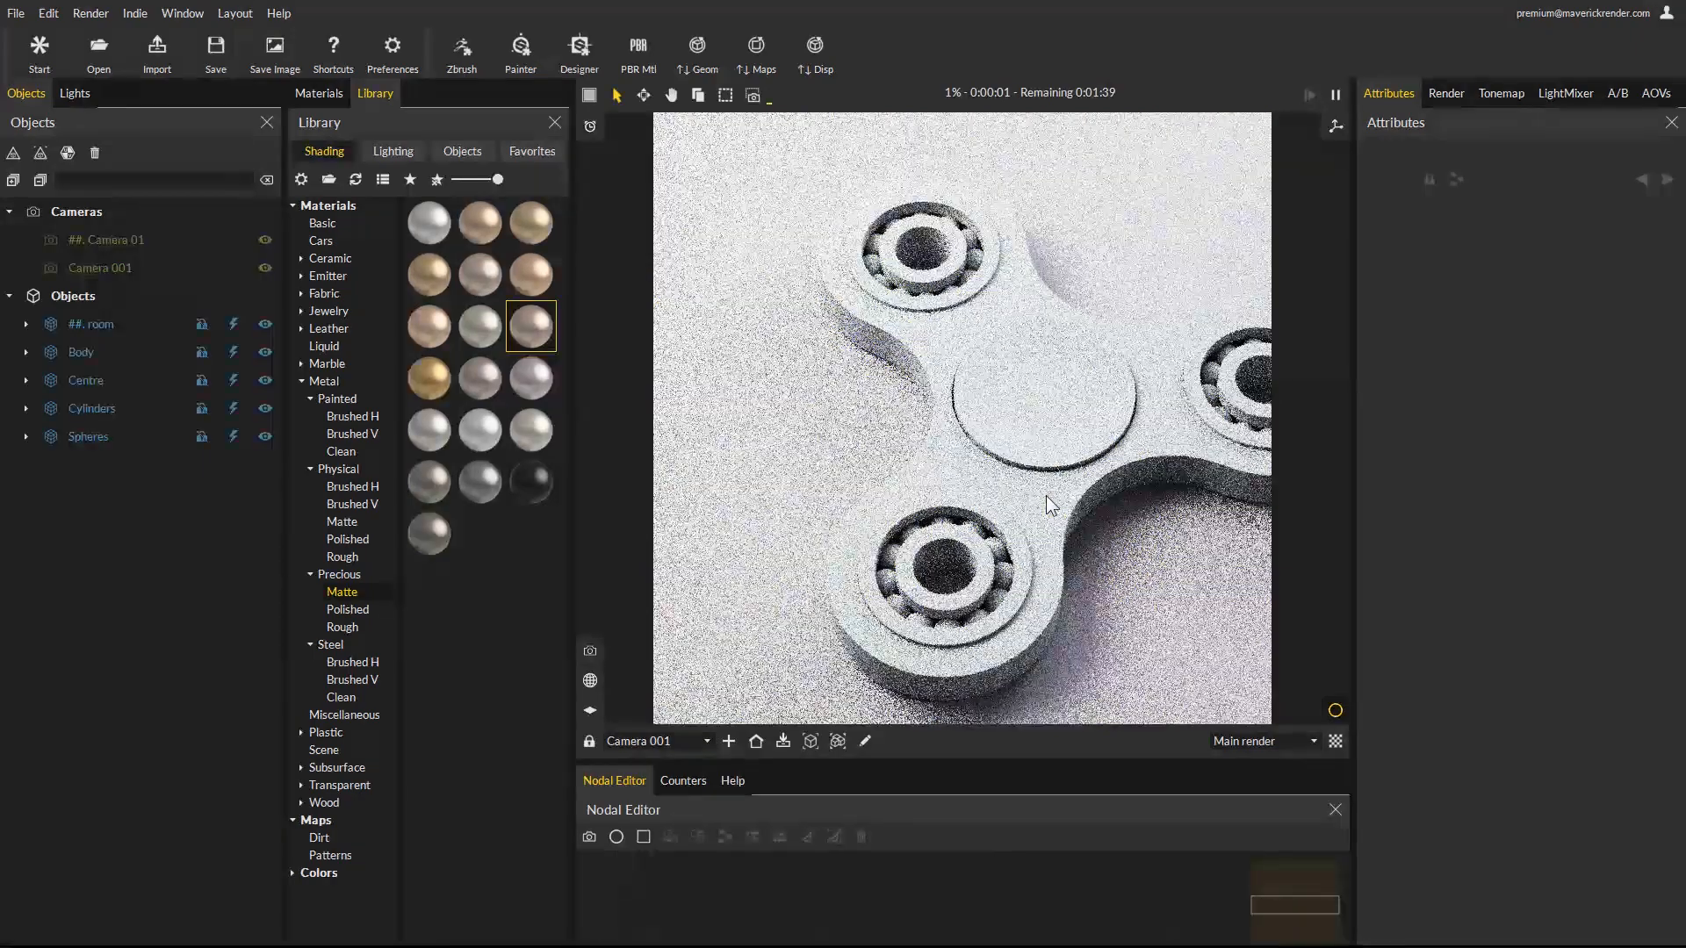
click(759, 745)
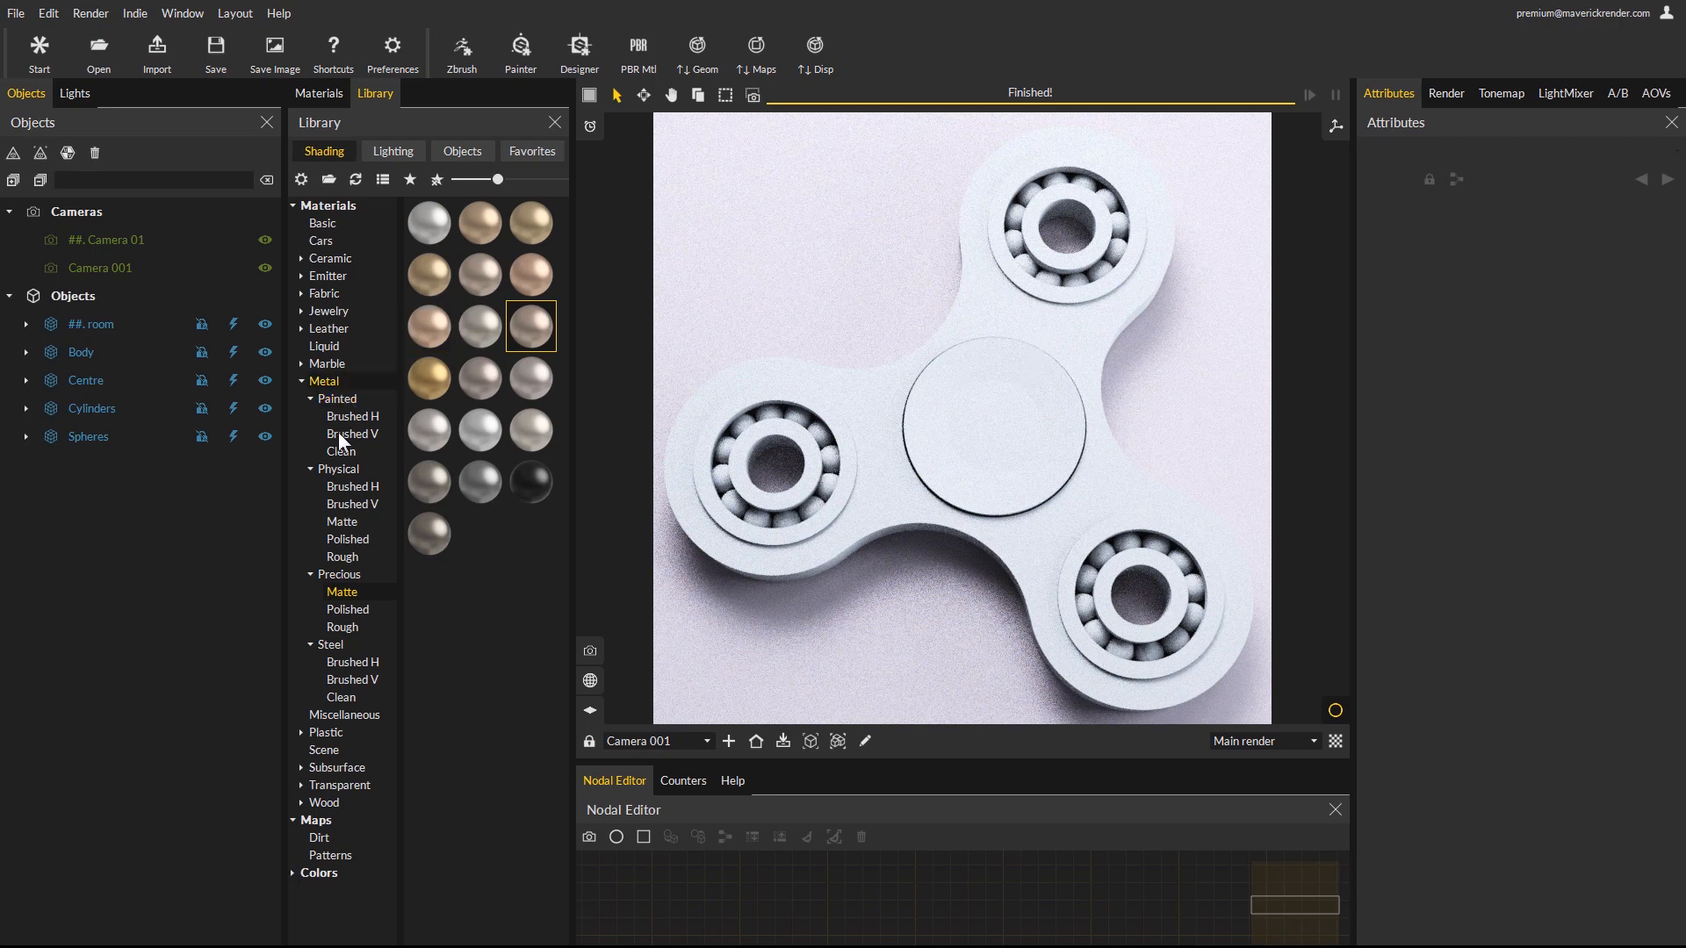
click(357, 451)
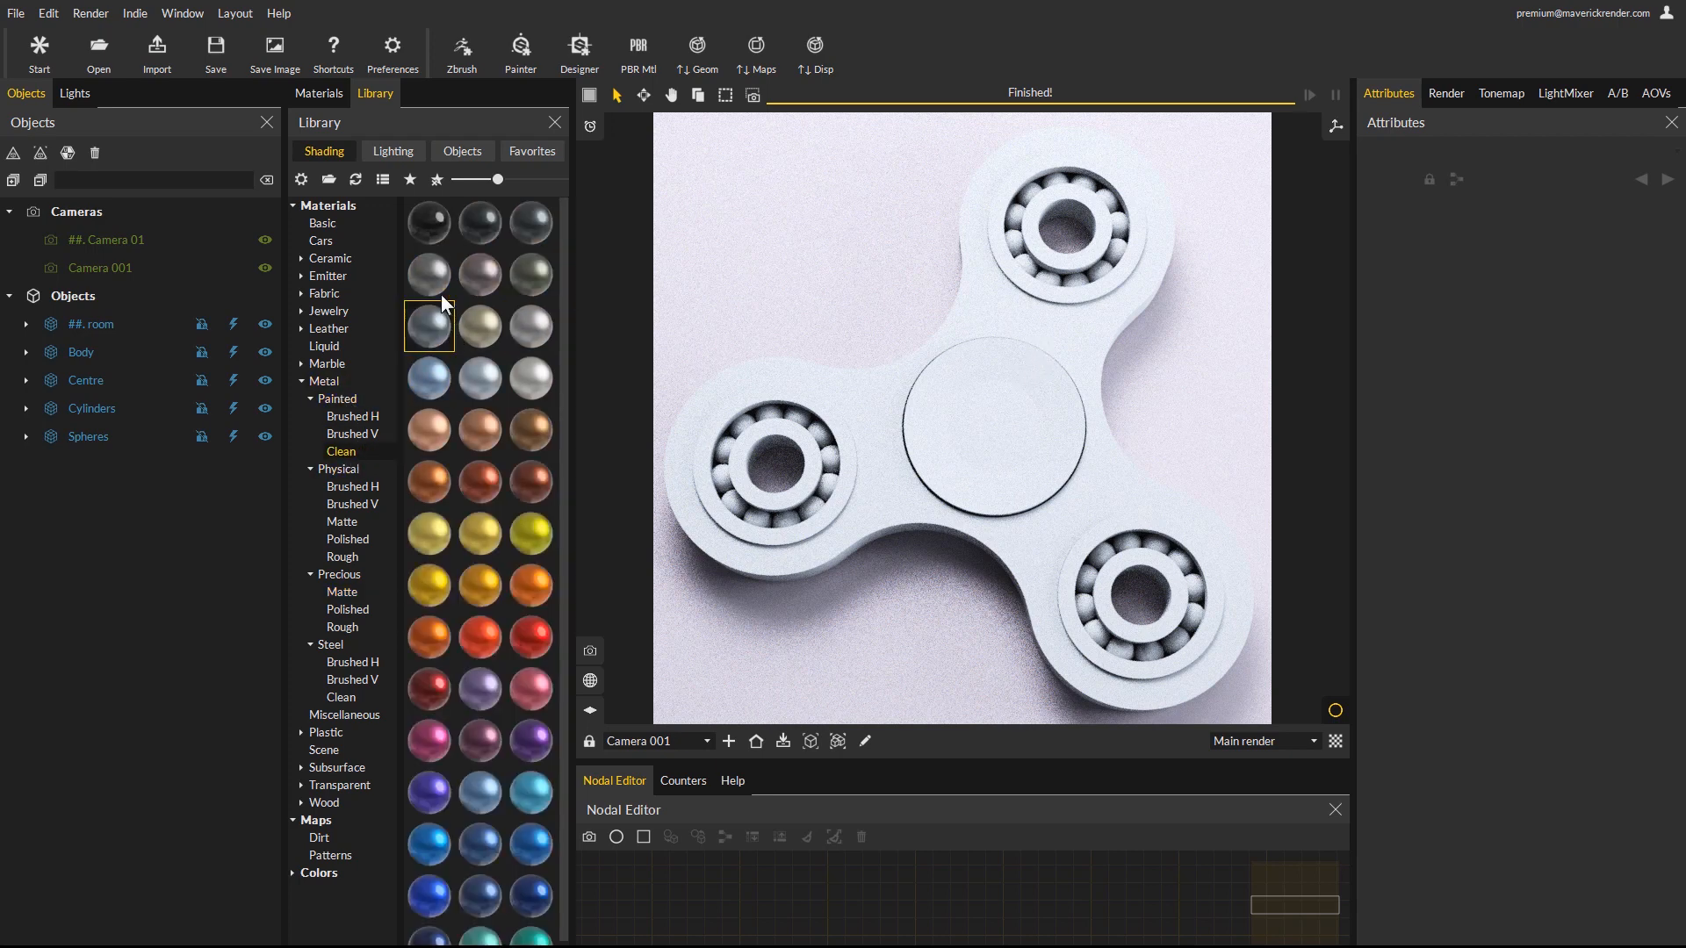
mouse_move(429, 272)
mouse_down()
mouse_move(768, 451)
mouse_move(746, 430)
mouse_move(750, 454)
mouse_up()
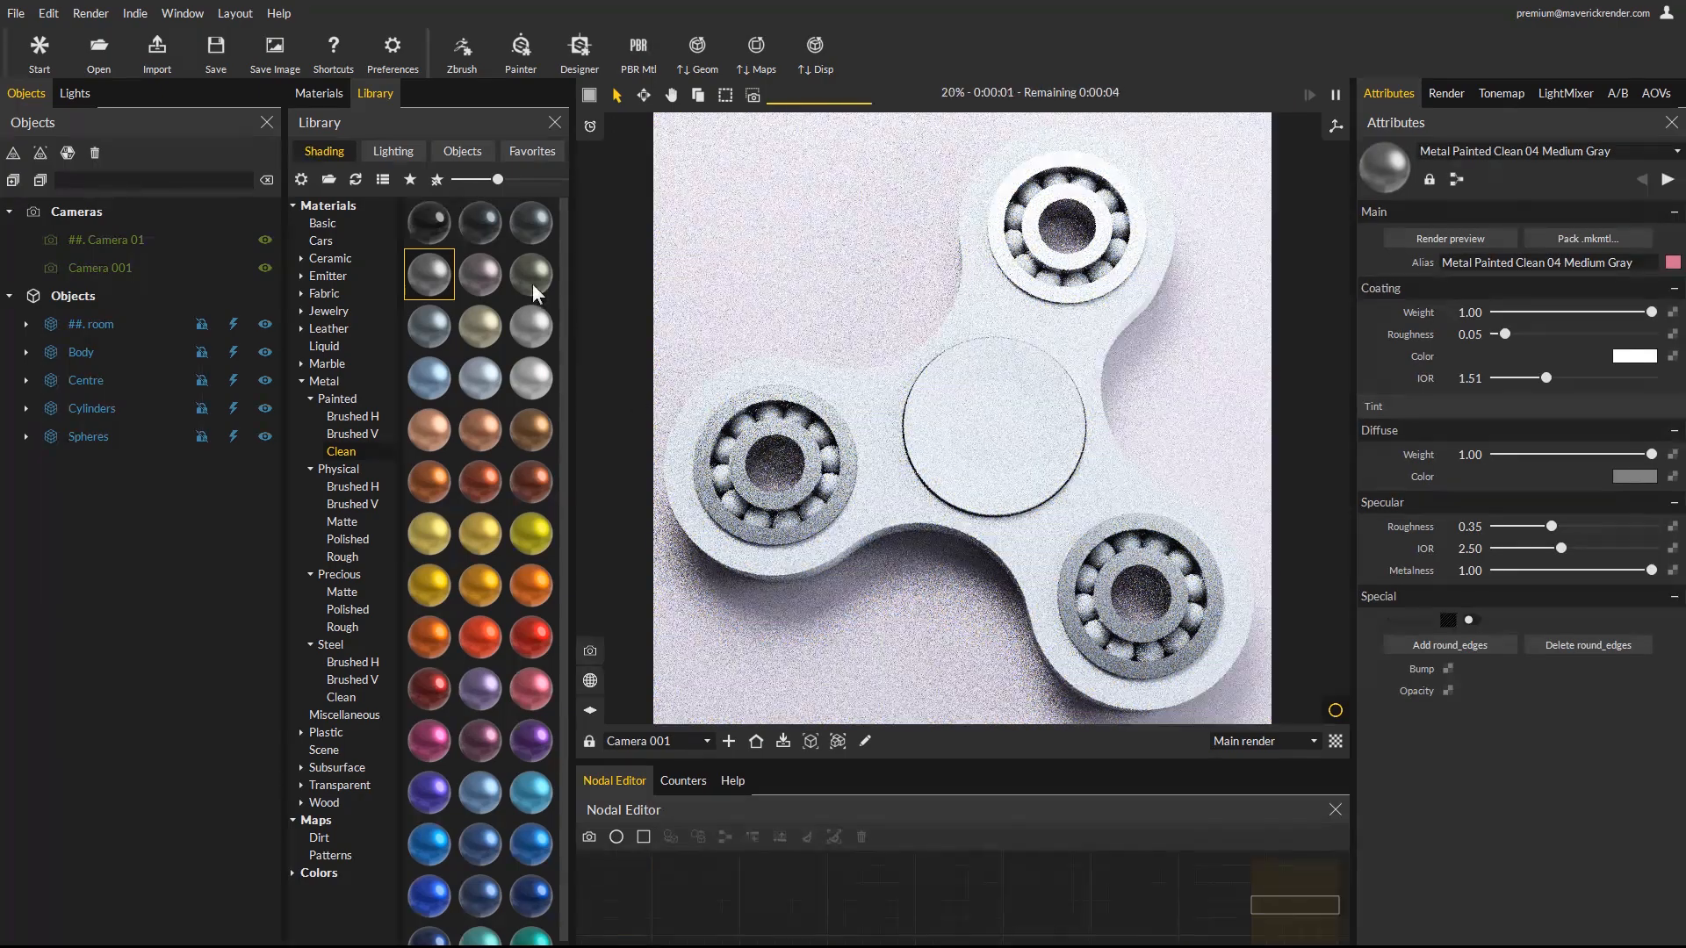
mouse_move(429, 281)
mouse_down()
mouse_move(635, 385)
mouse_move(718, 461)
mouse_up()
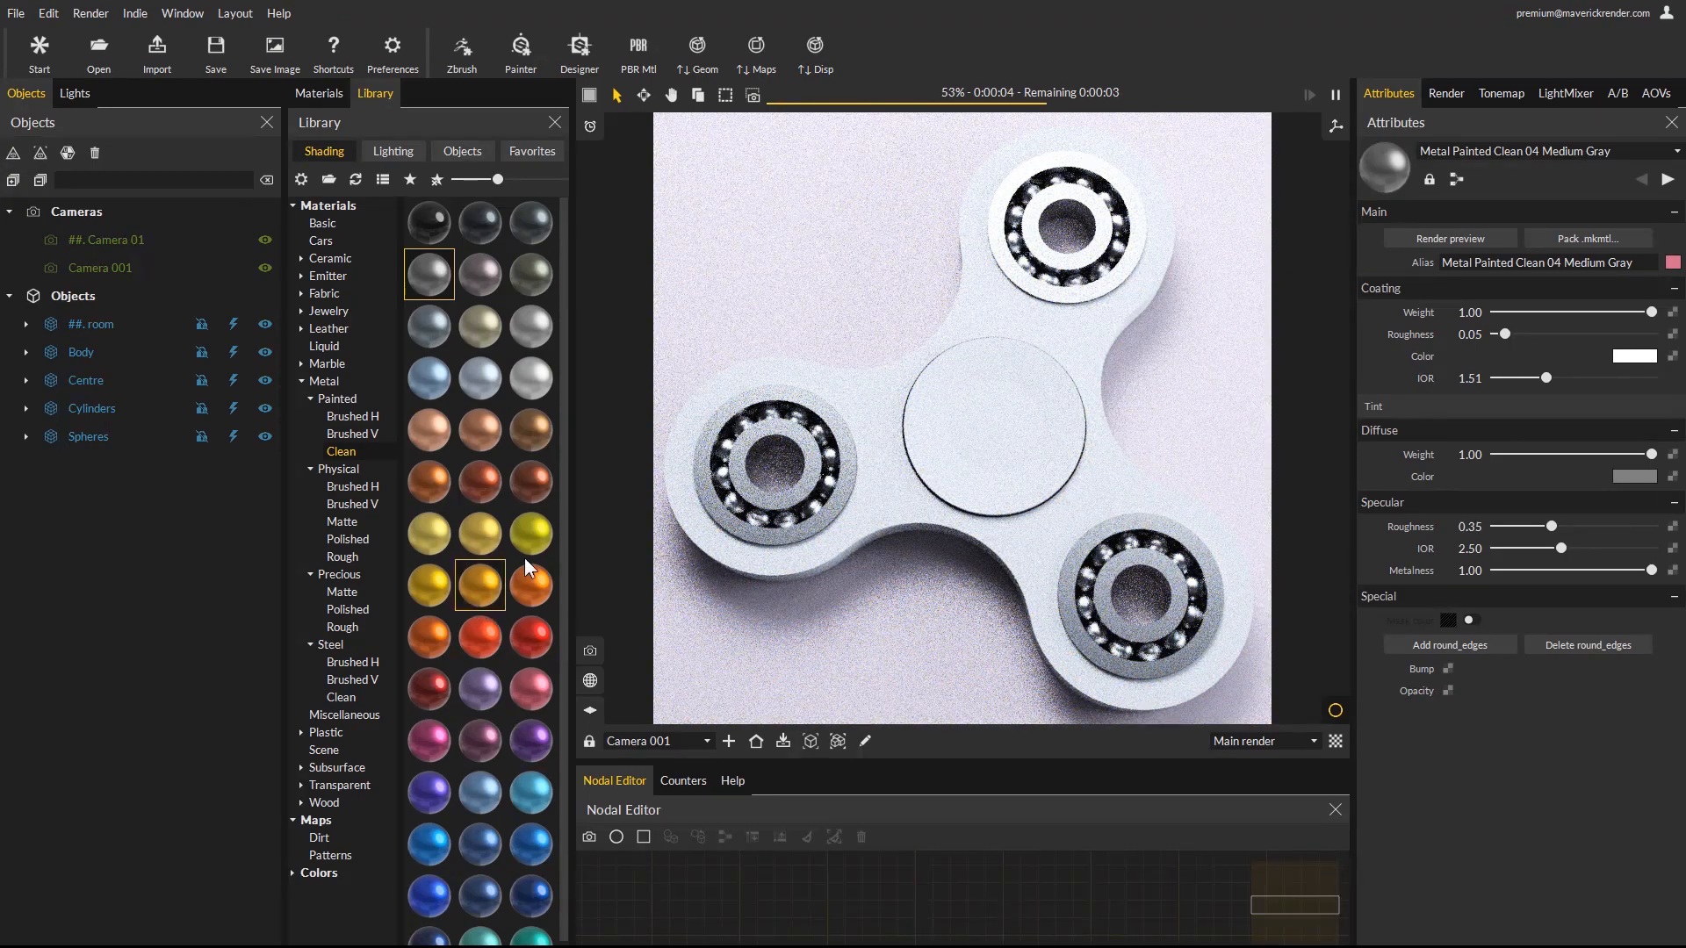
Apply Metal Painted Clean 28 Purple red to the spinner's body and centre, and Plastic Polished 39 Sky blue to the room background.
mouse_move(439, 685)
mouse_down()
mouse_move(820, 604)
mouse_move(856, 512)
mouse_up()
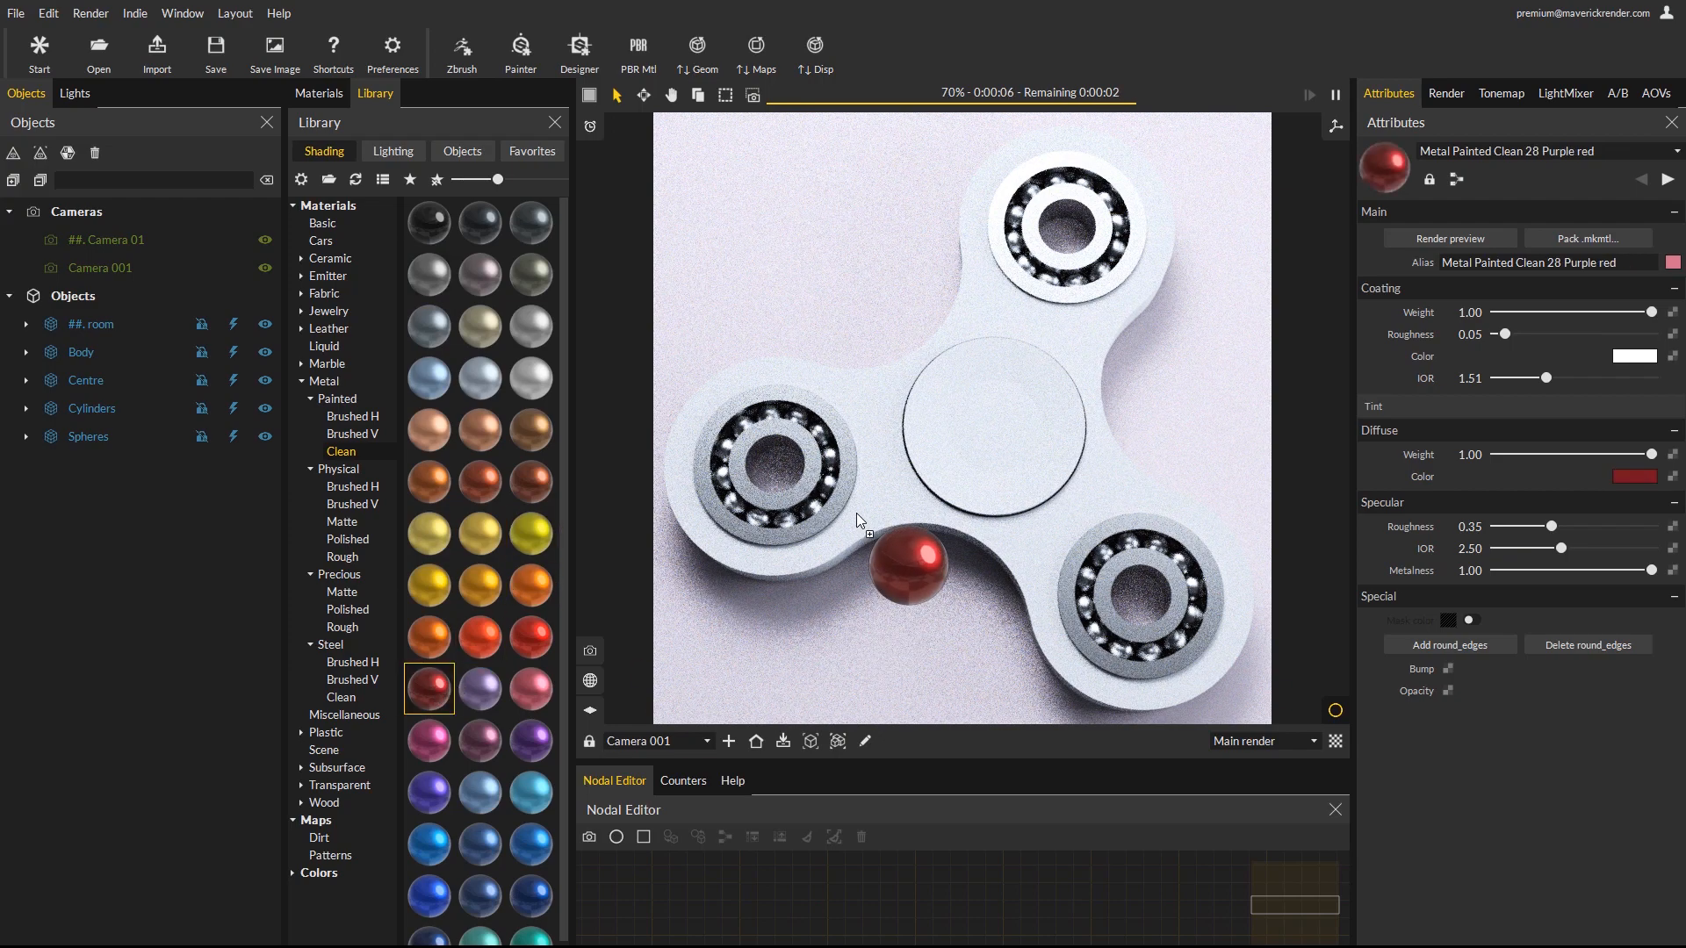
drag(431, 687, 1010, 474)
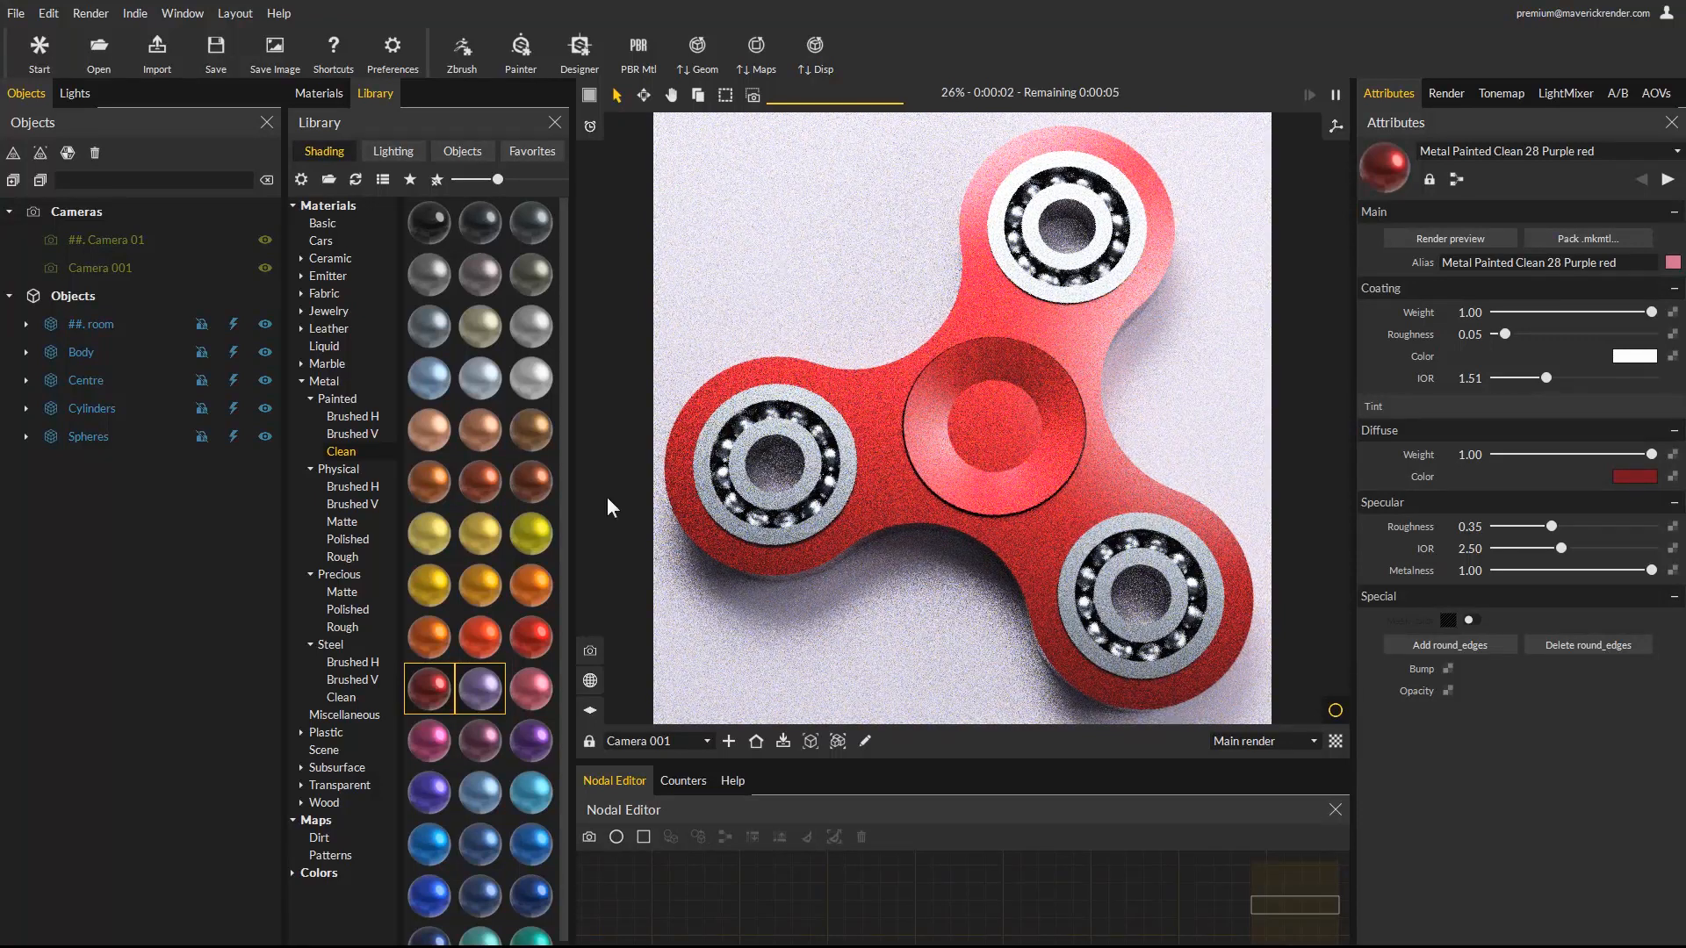
click(301, 732)
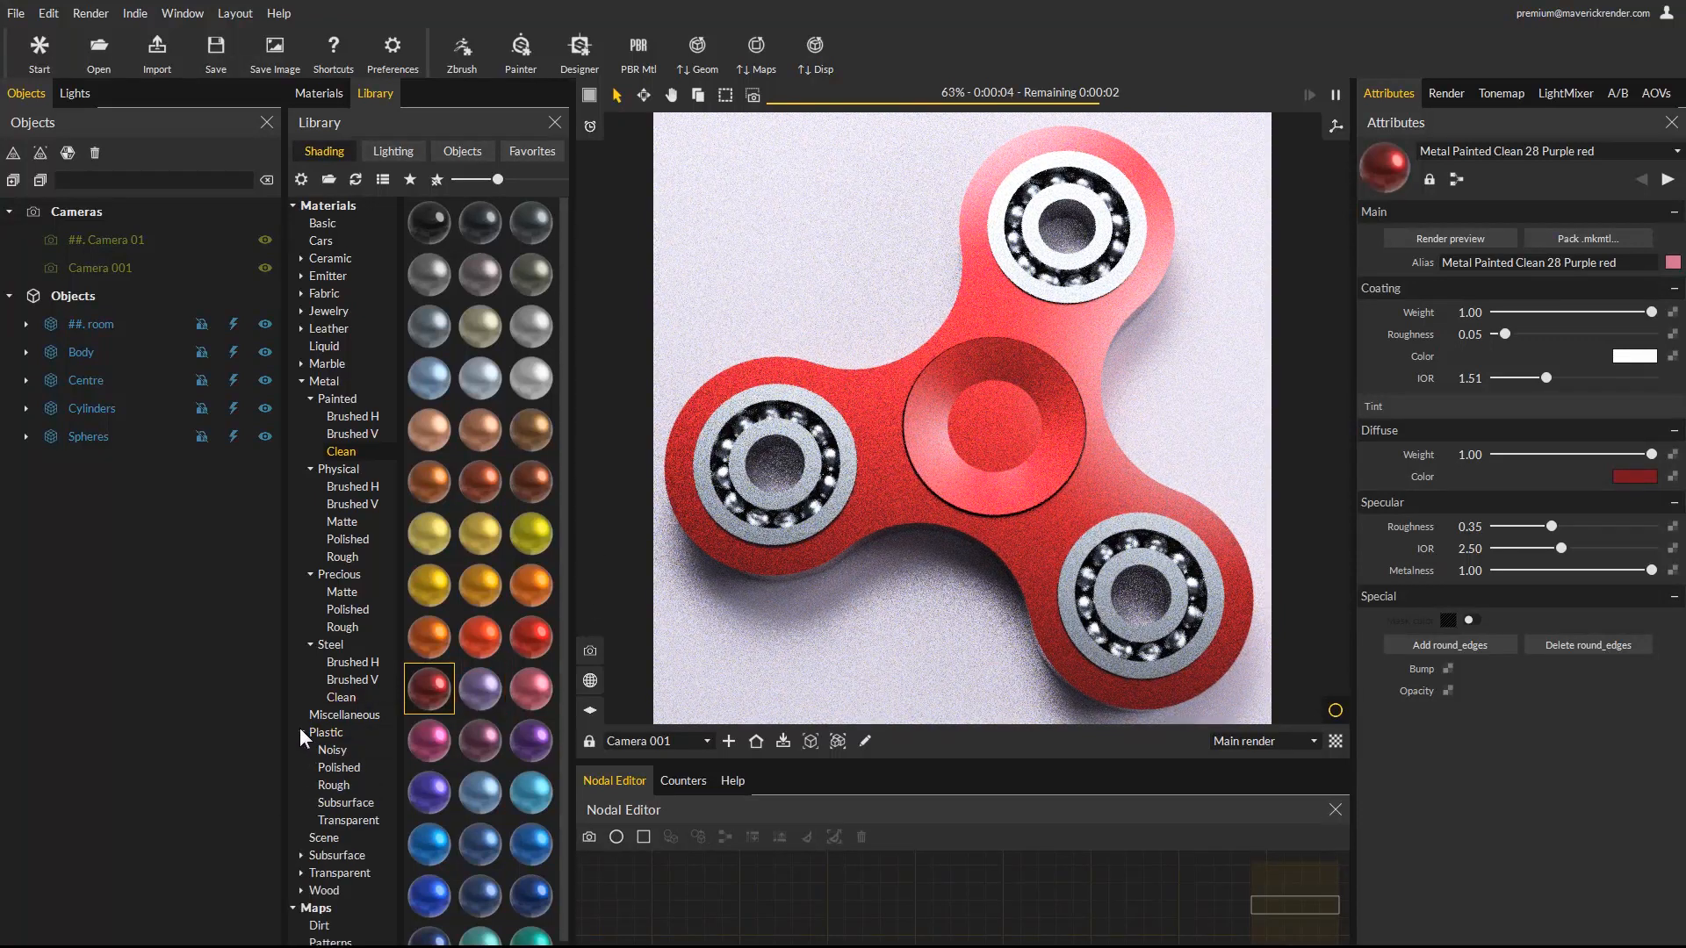
click(348, 770)
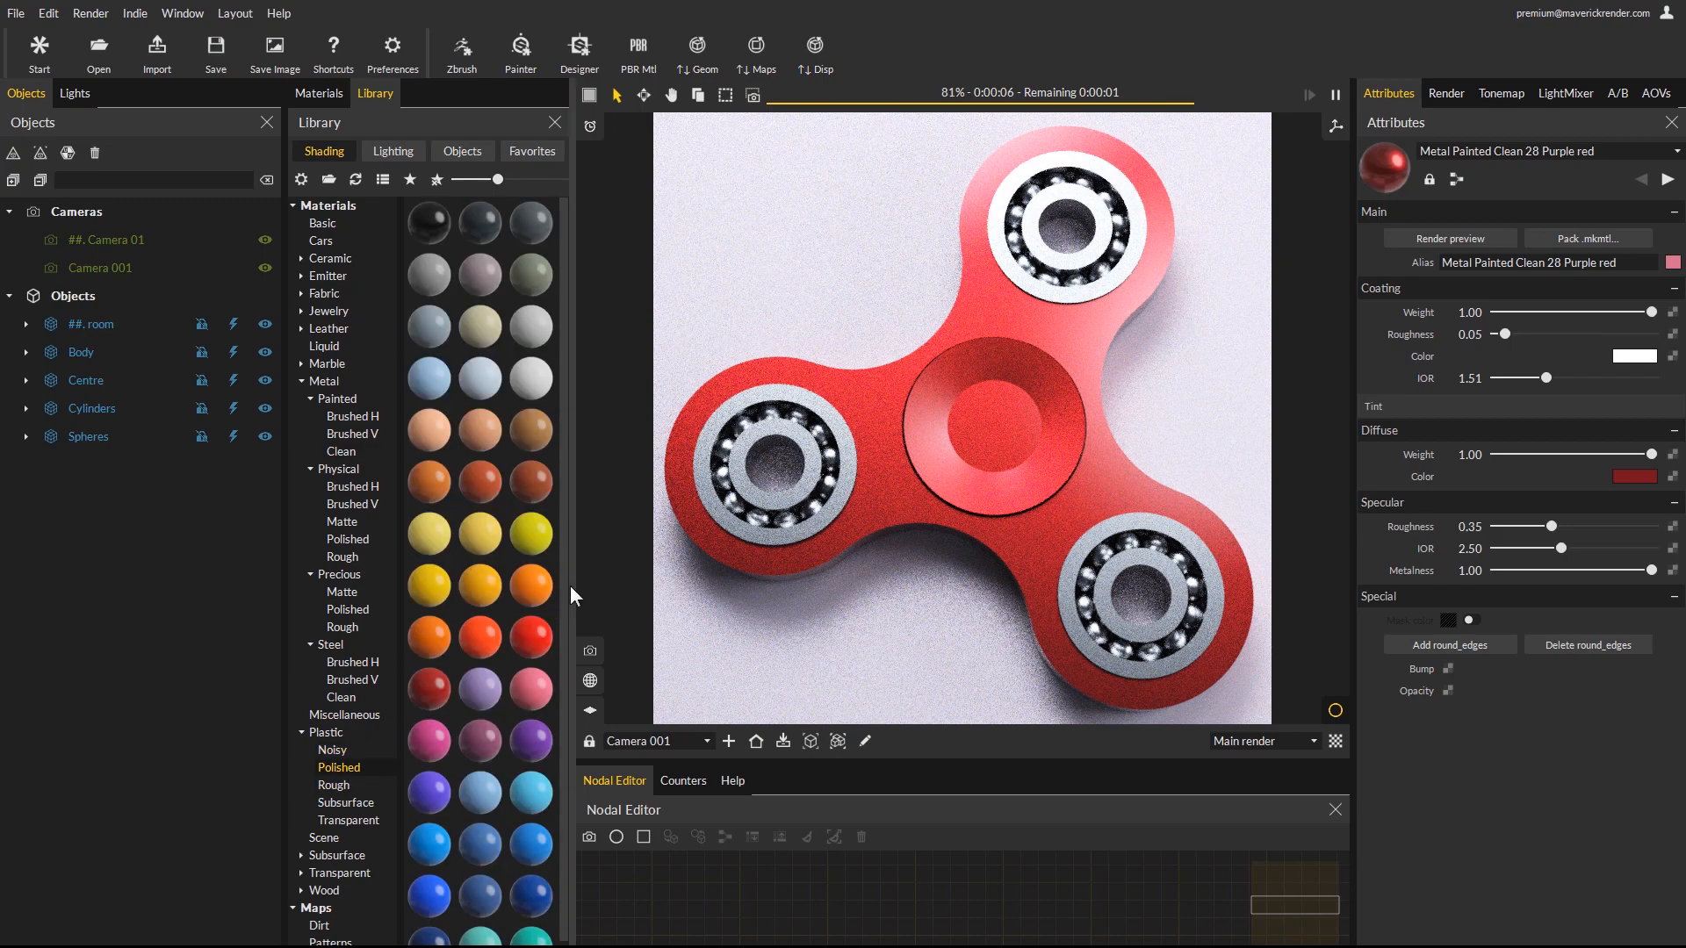
drag(530, 843, 828, 662)
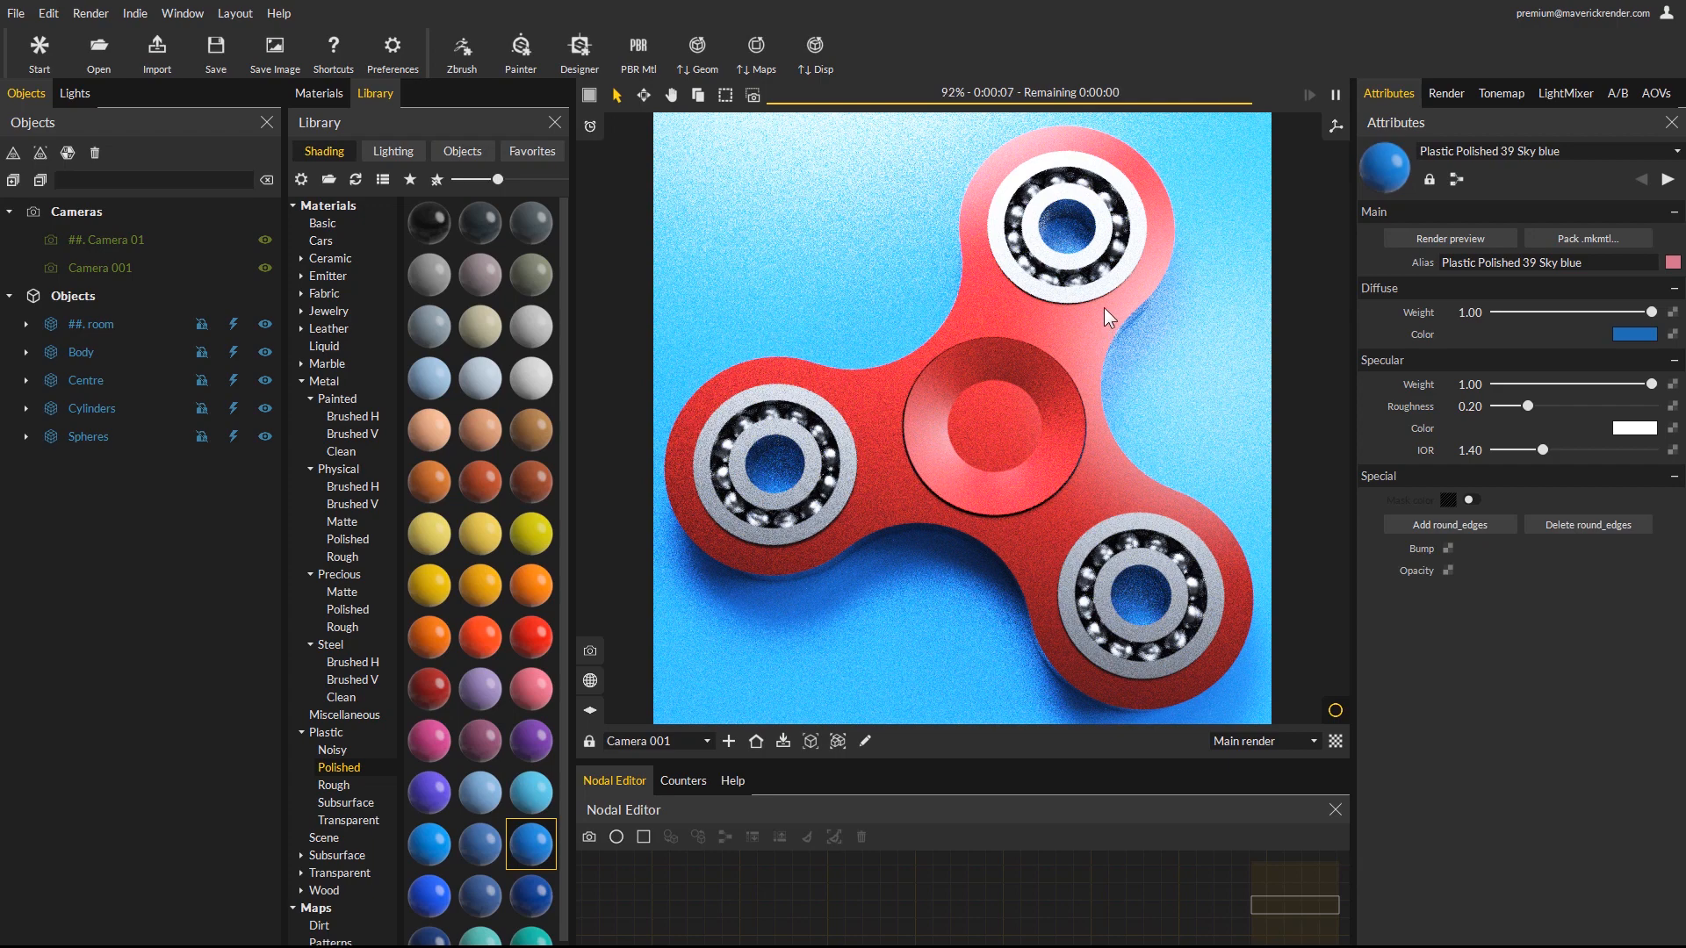
Store a snapshot of the fidget spinner render and assign it as image A.
click(1619, 93)
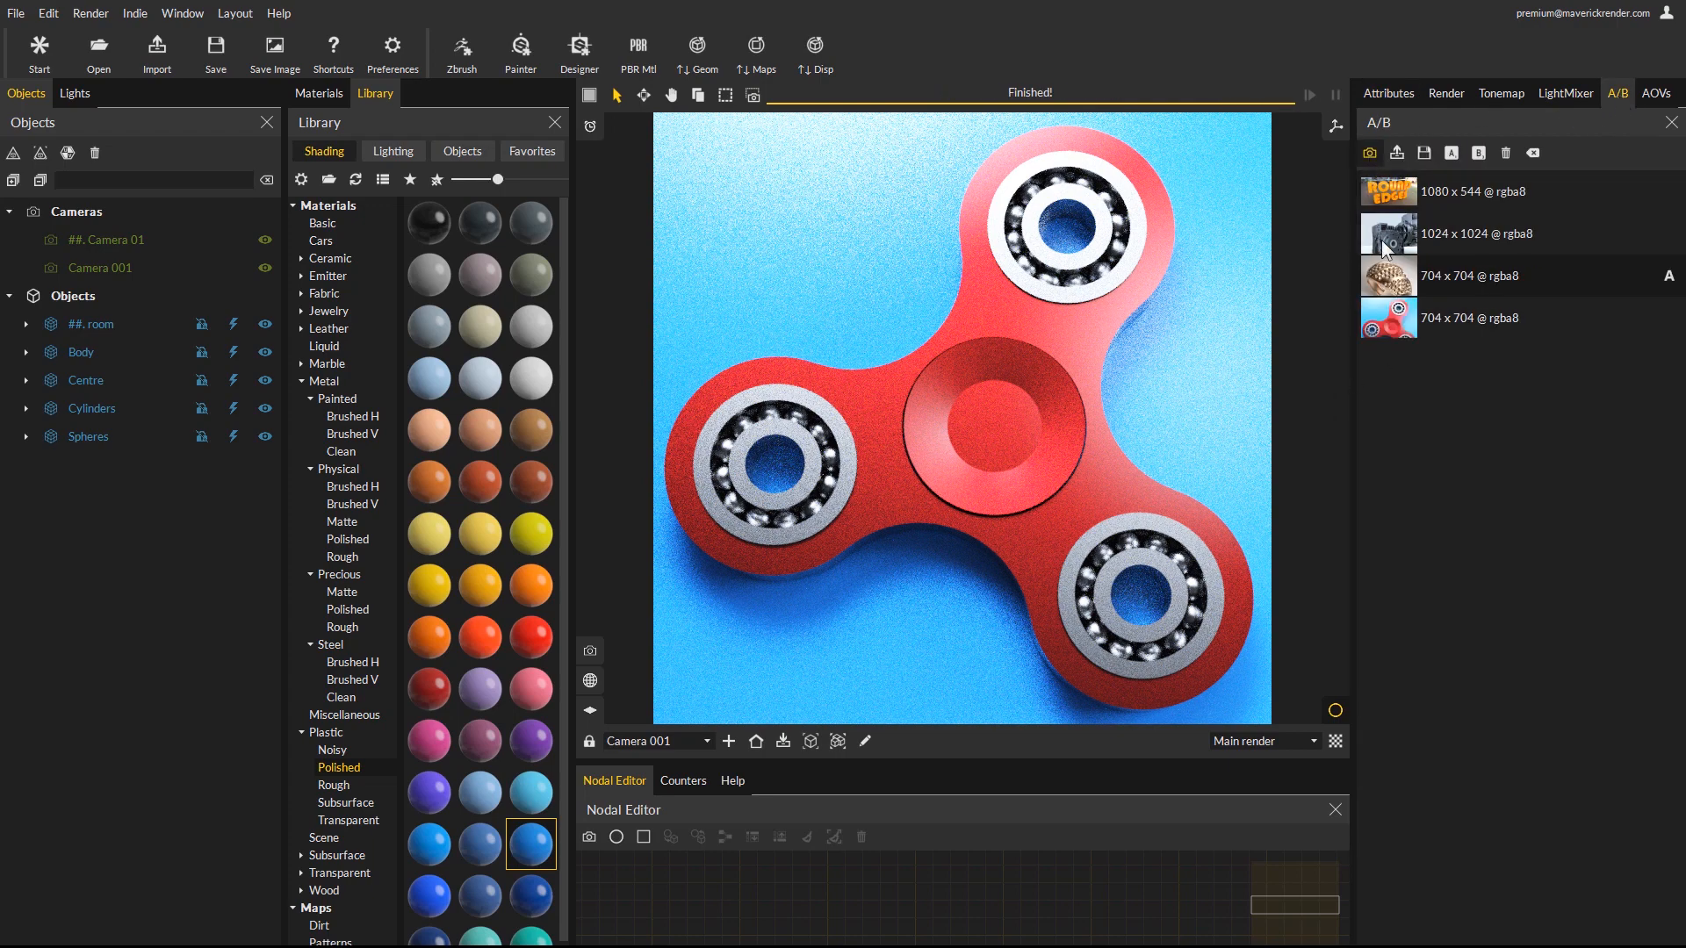
click(1456, 334)
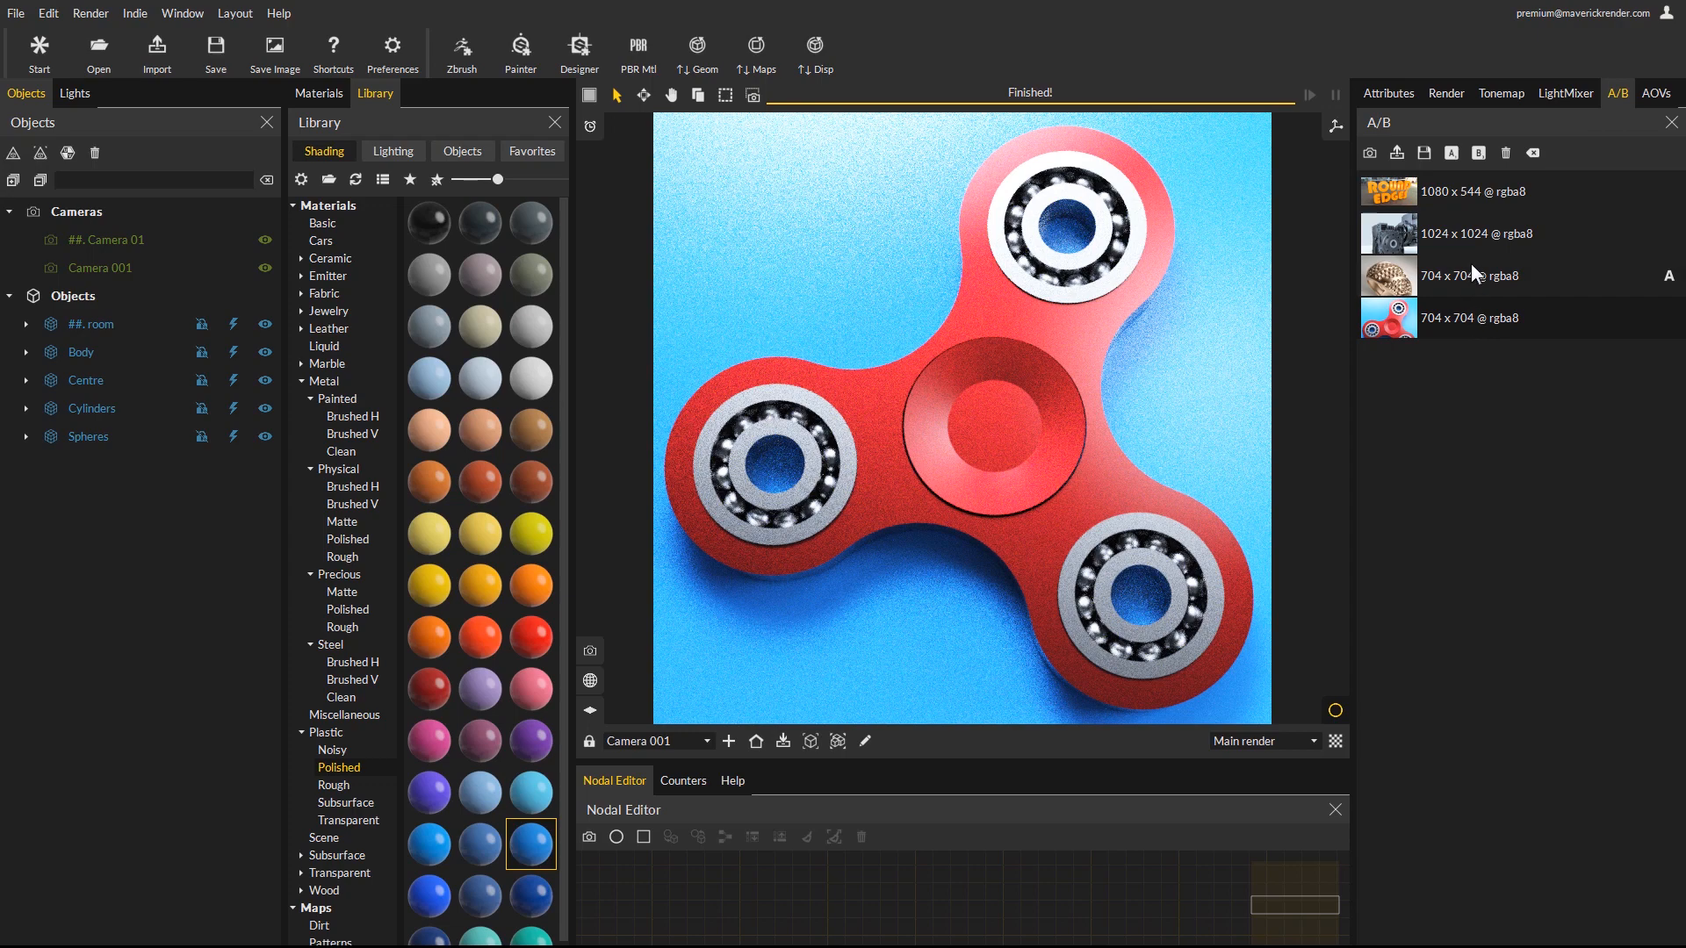
click(1452, 155)
Add round_edges to the bearing cylinders' gray metal material and set its radius to 0.4 mm.
click(845, 456)
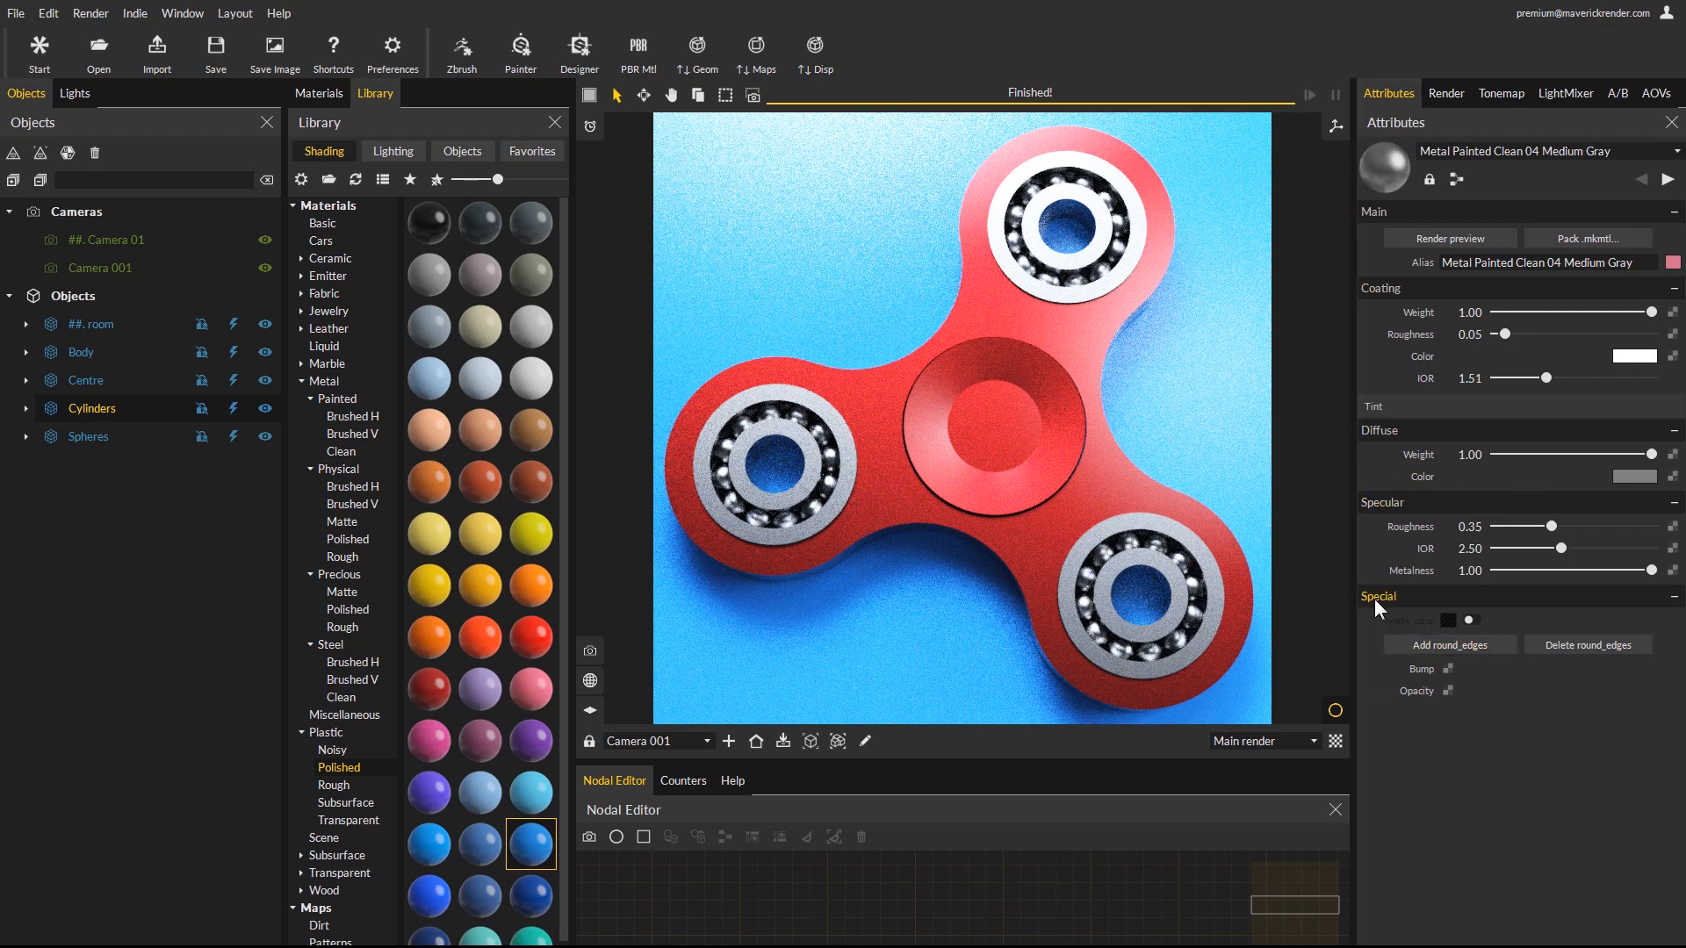
click(1447, 646)
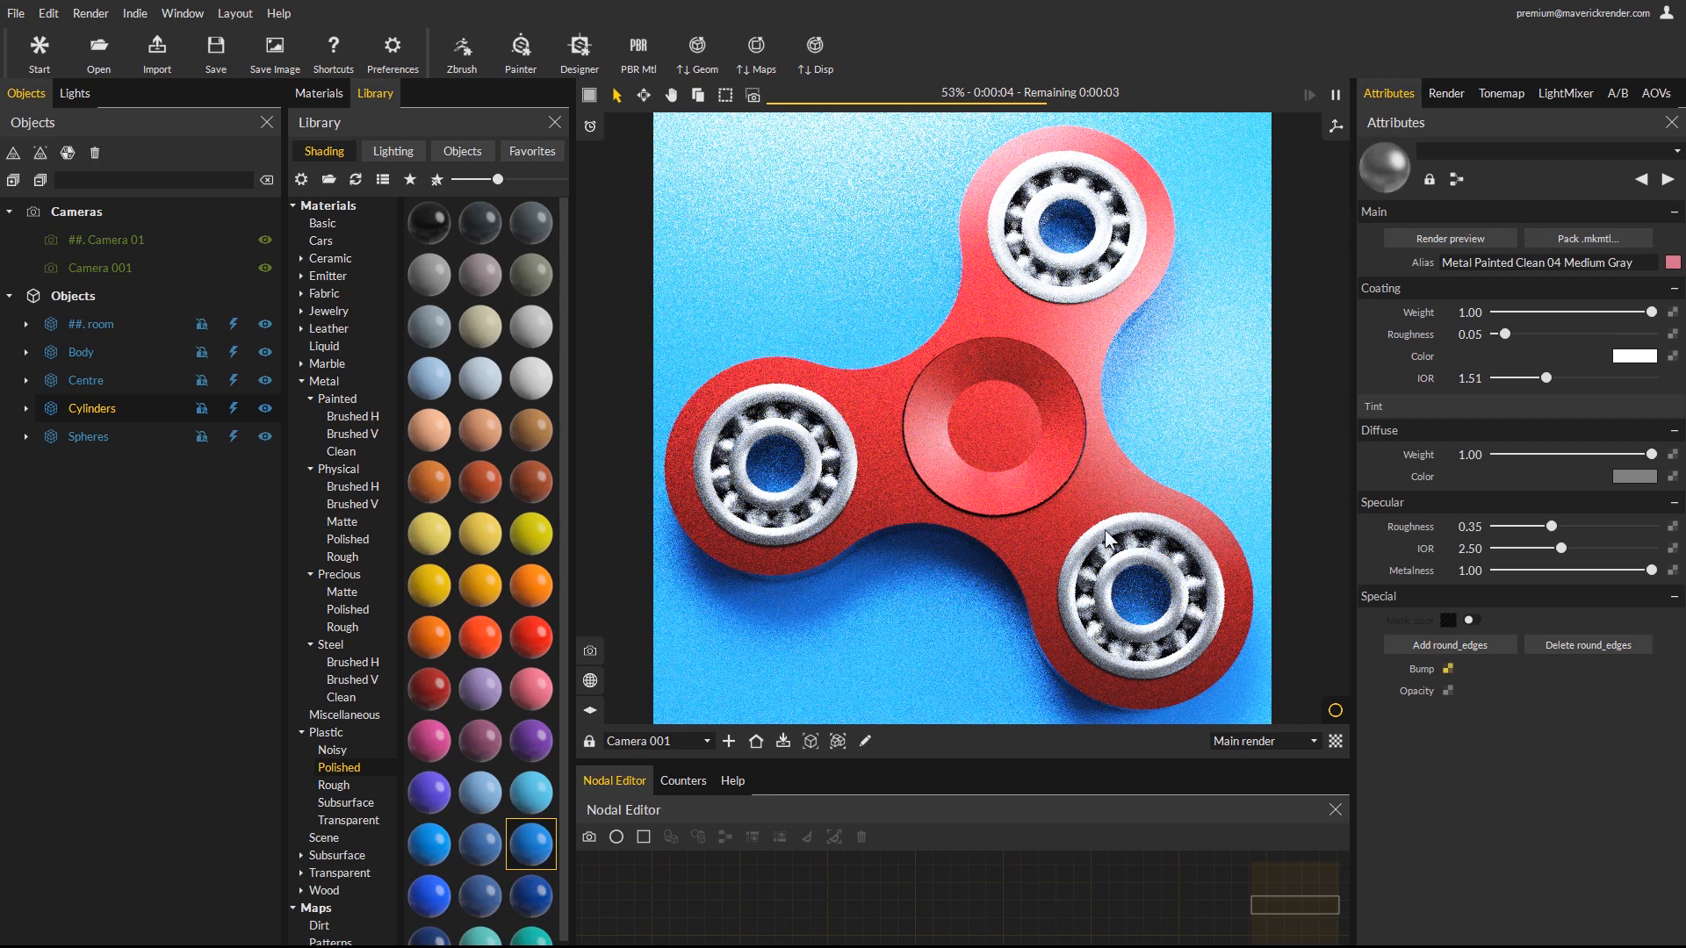
click(1447, 669)
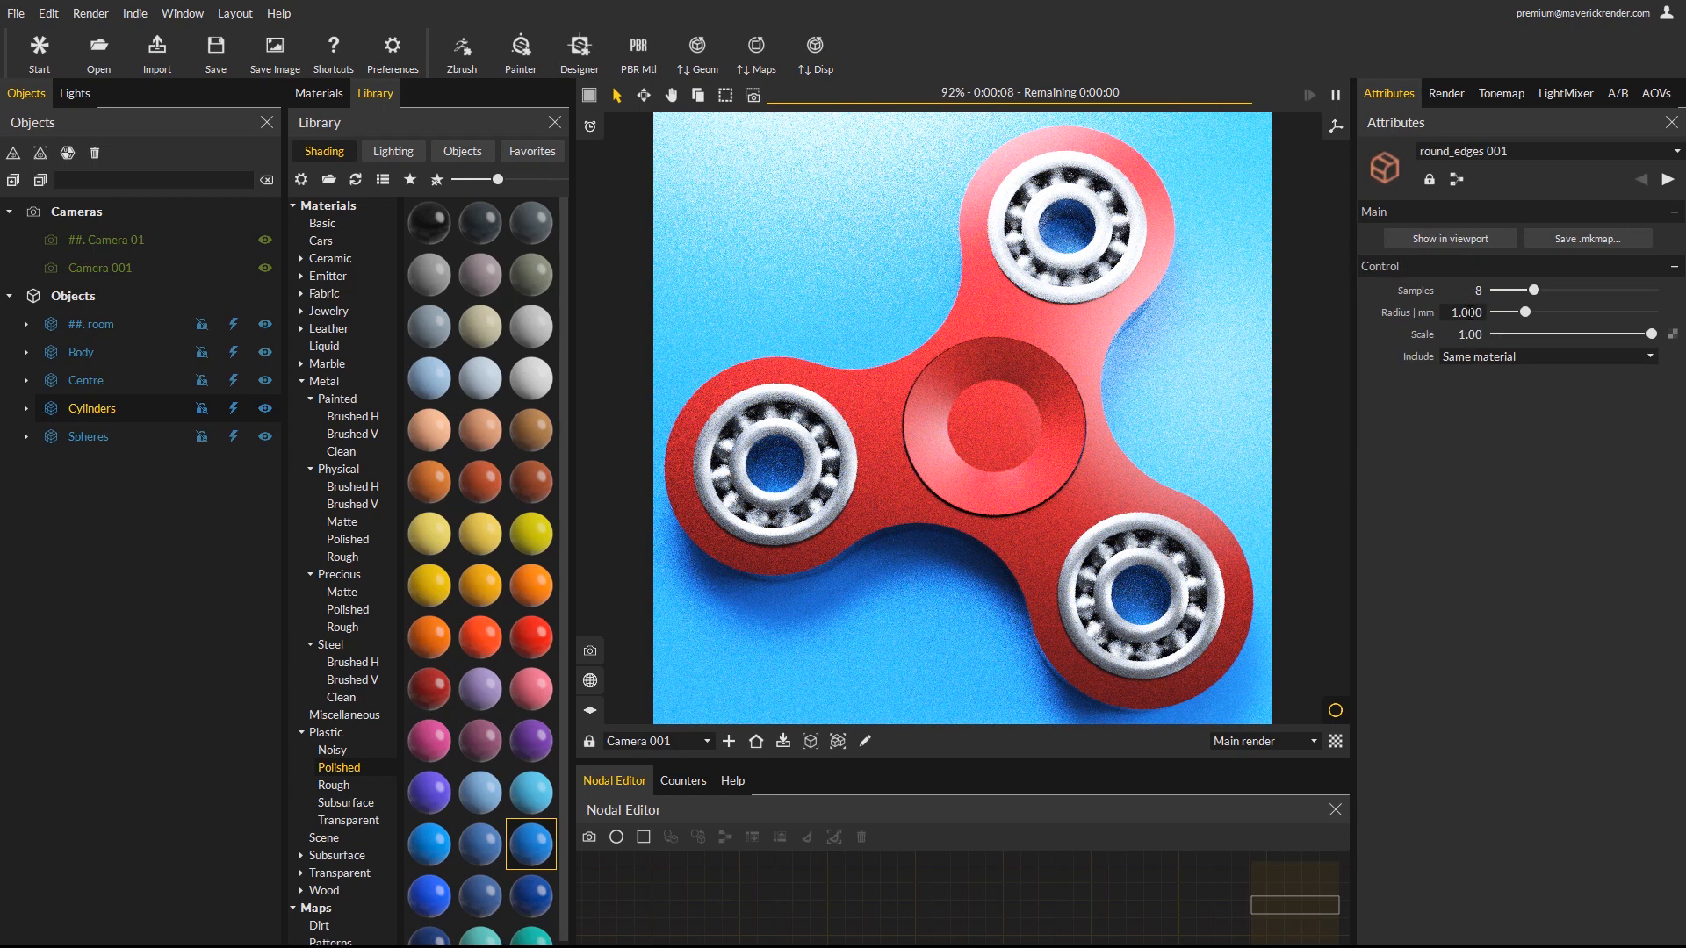
double_click(1466, 313)
text(0.4)
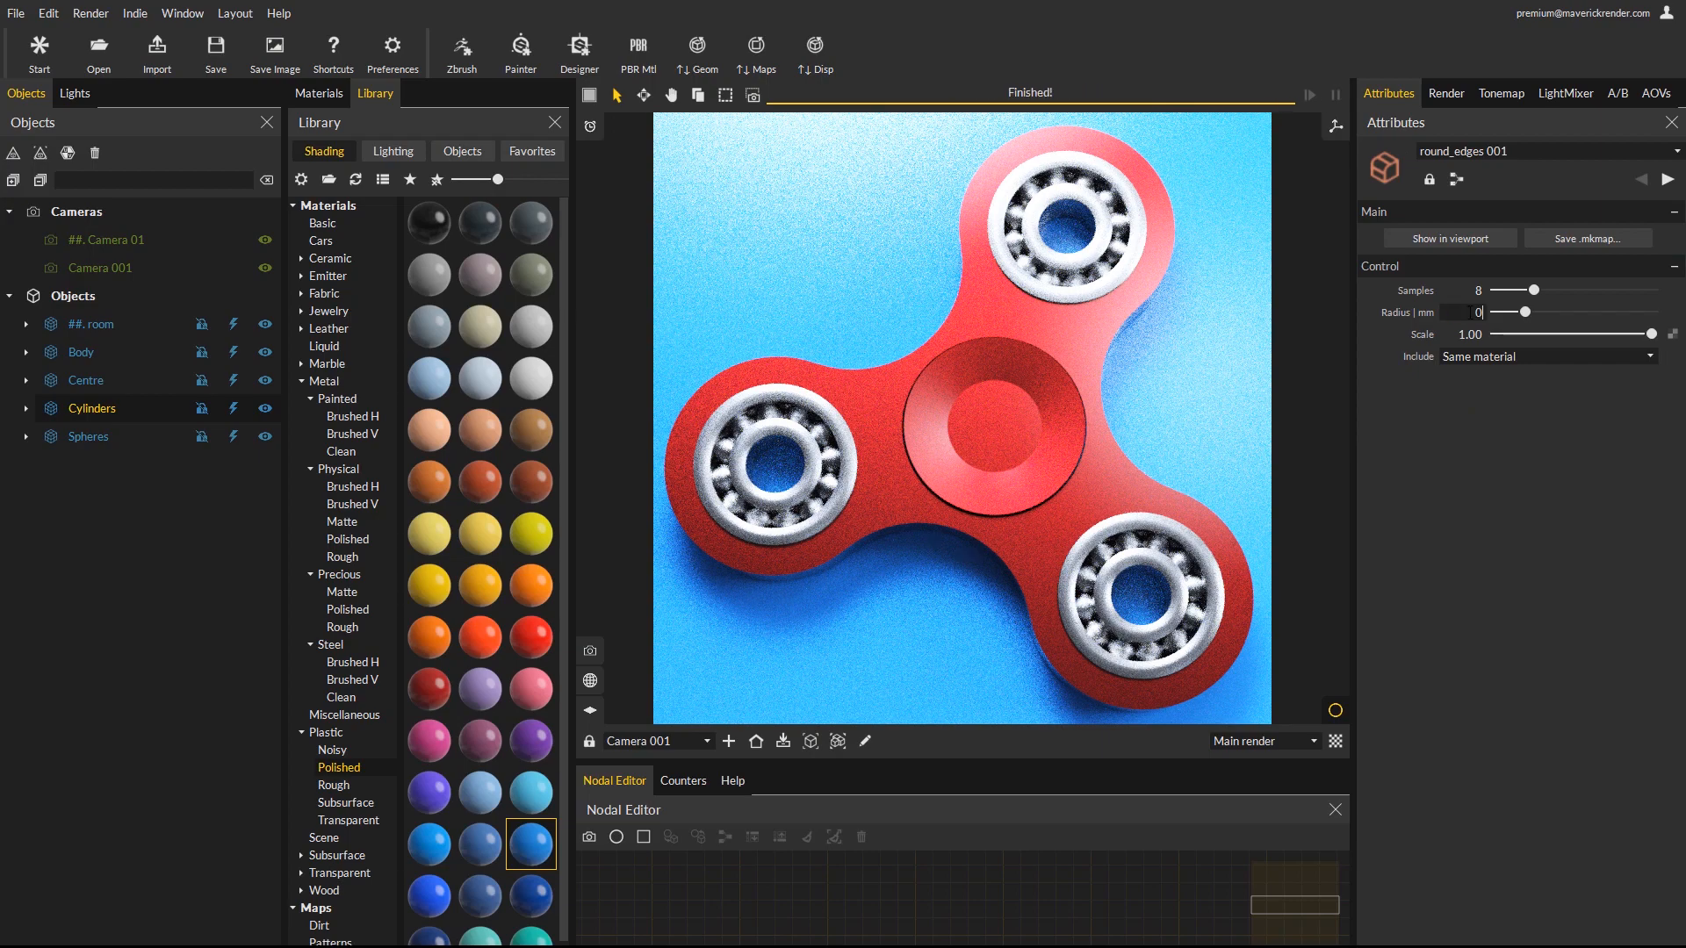
key(Return)
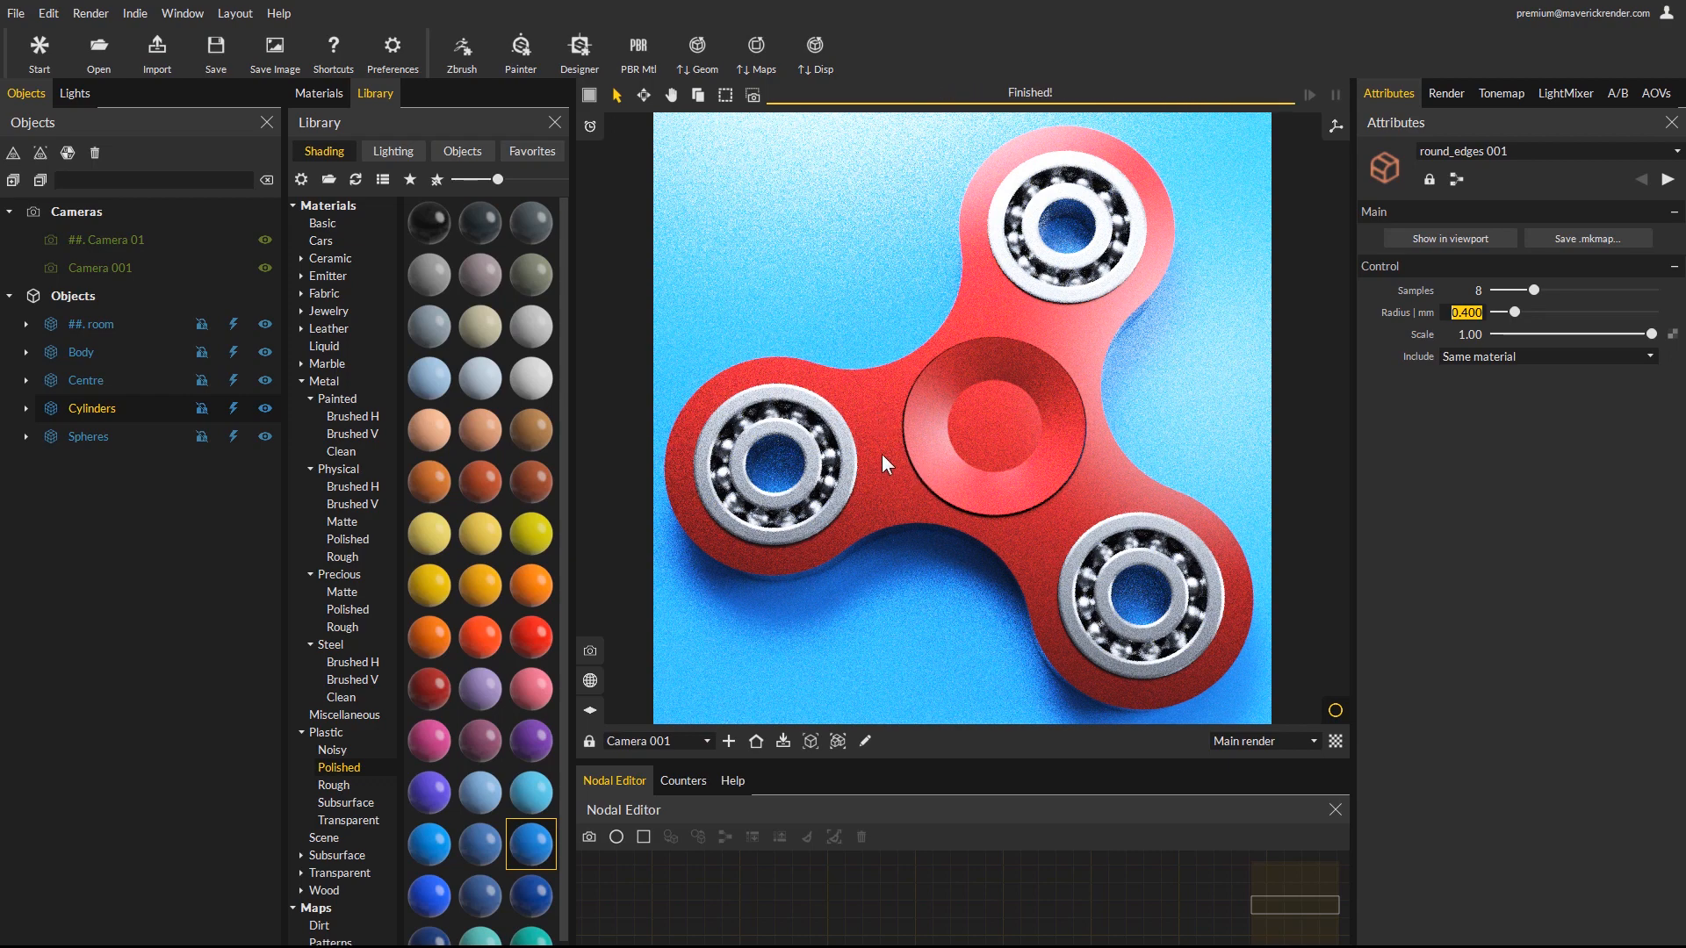
Add round_edges to the spinner body's red metal material and set its radius to 1.6 mm.
click(873, 429)
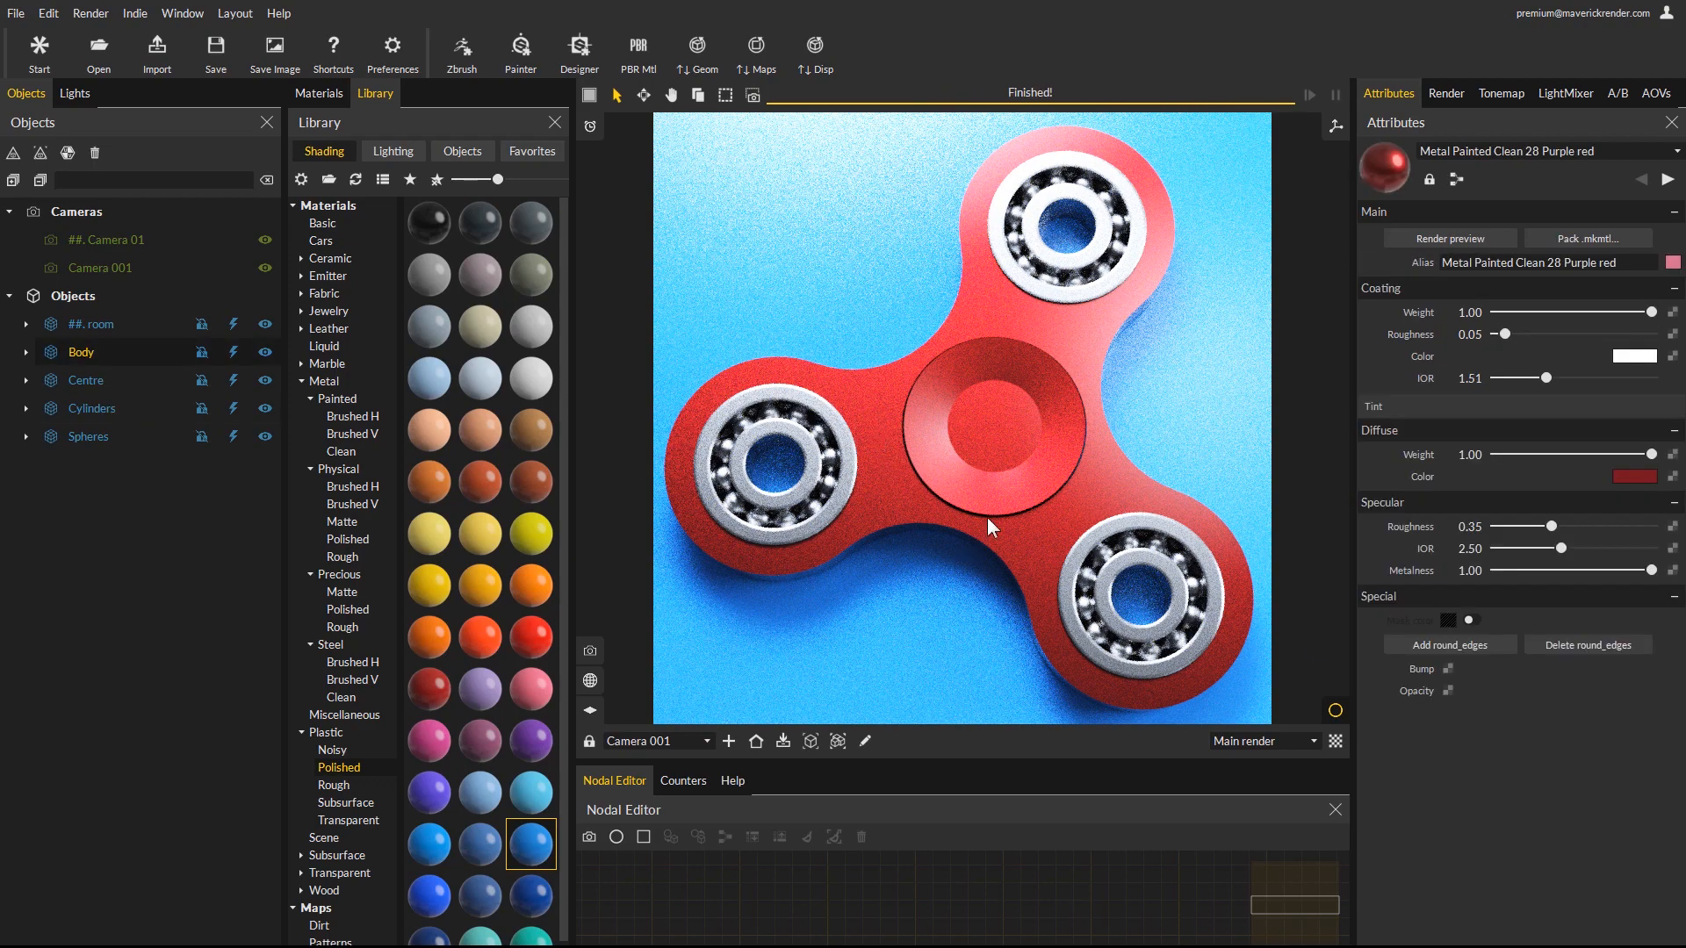
click(1467, 644)
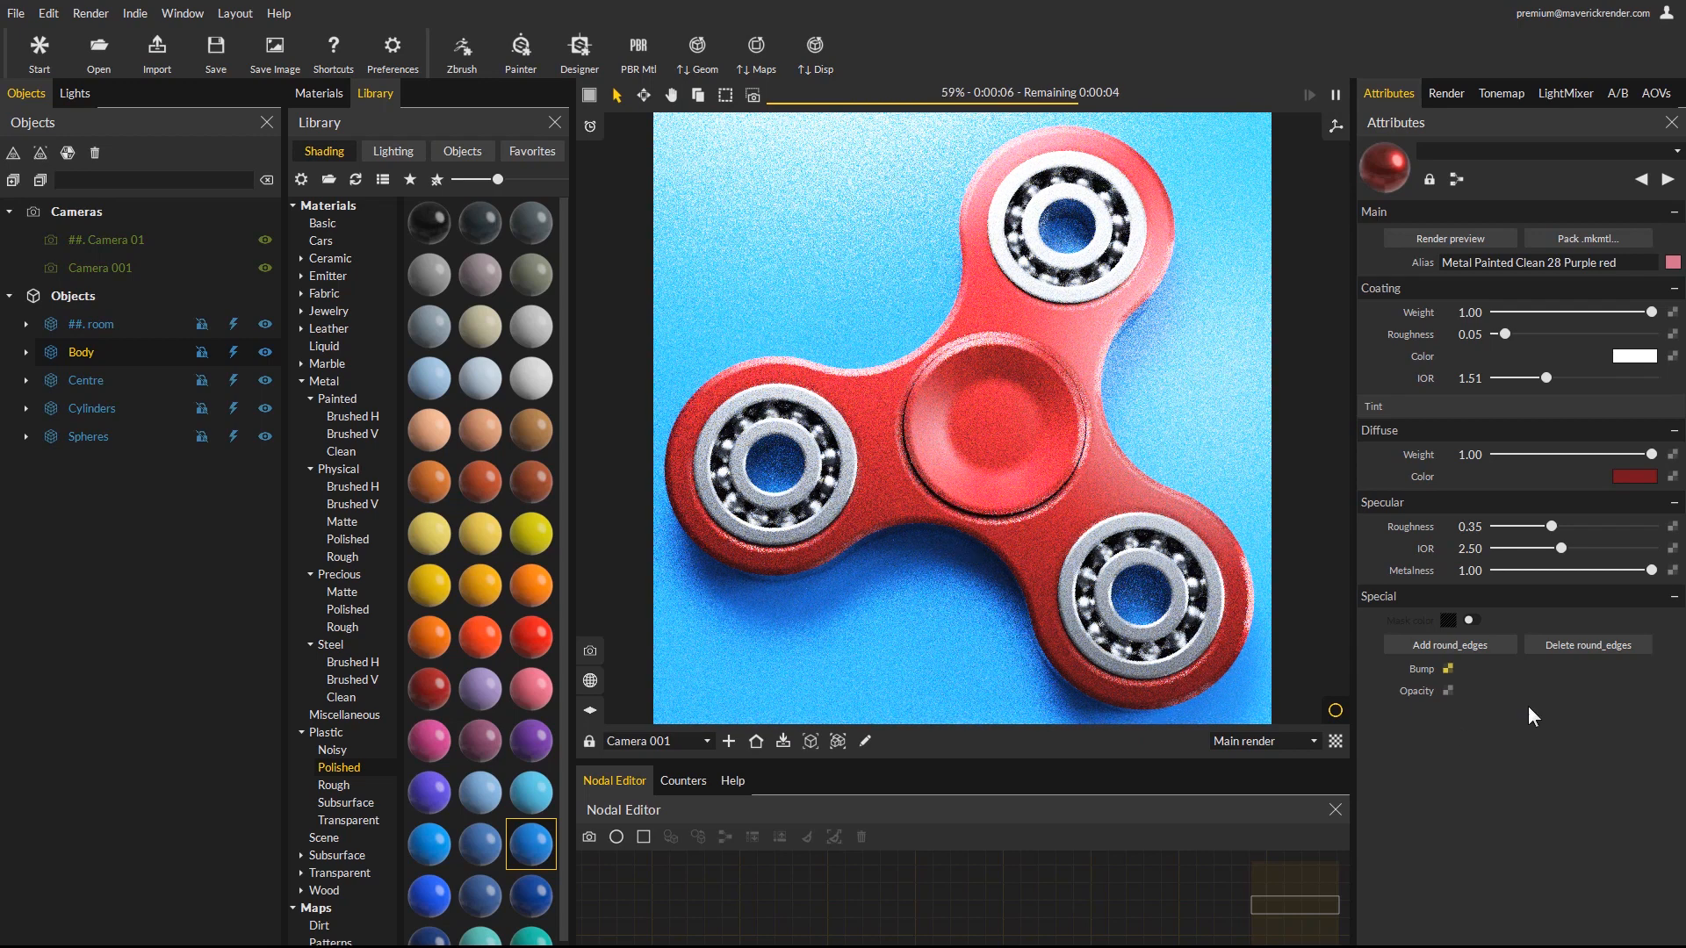
click(1450, 649)
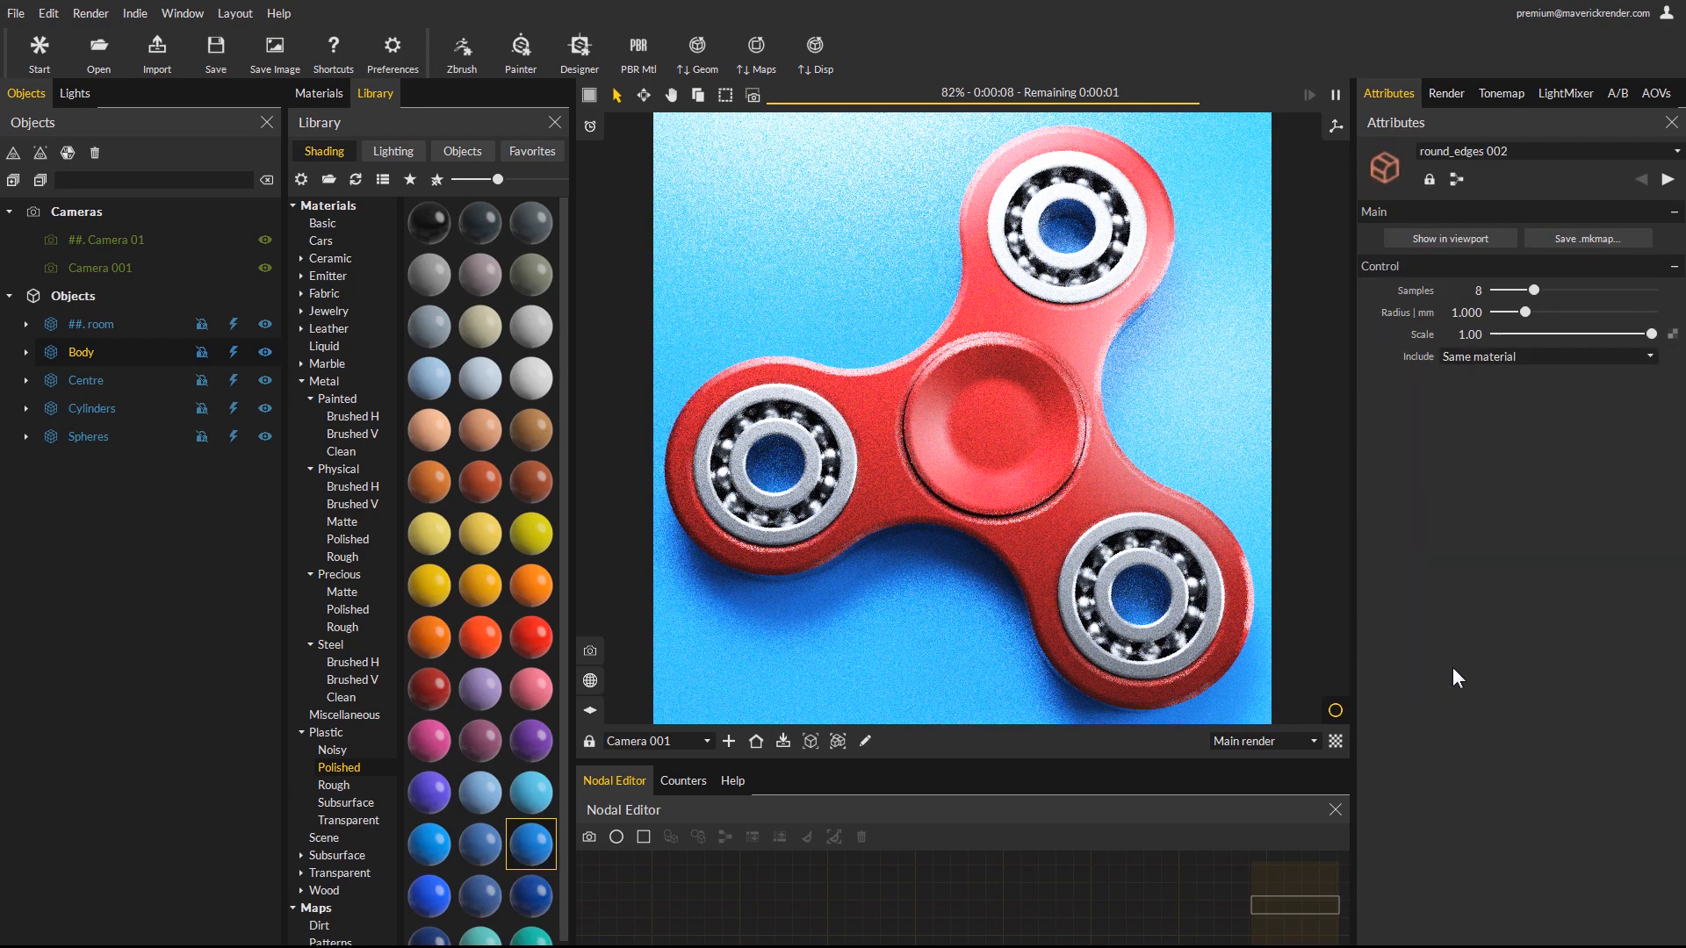
double_click(1476, 313)
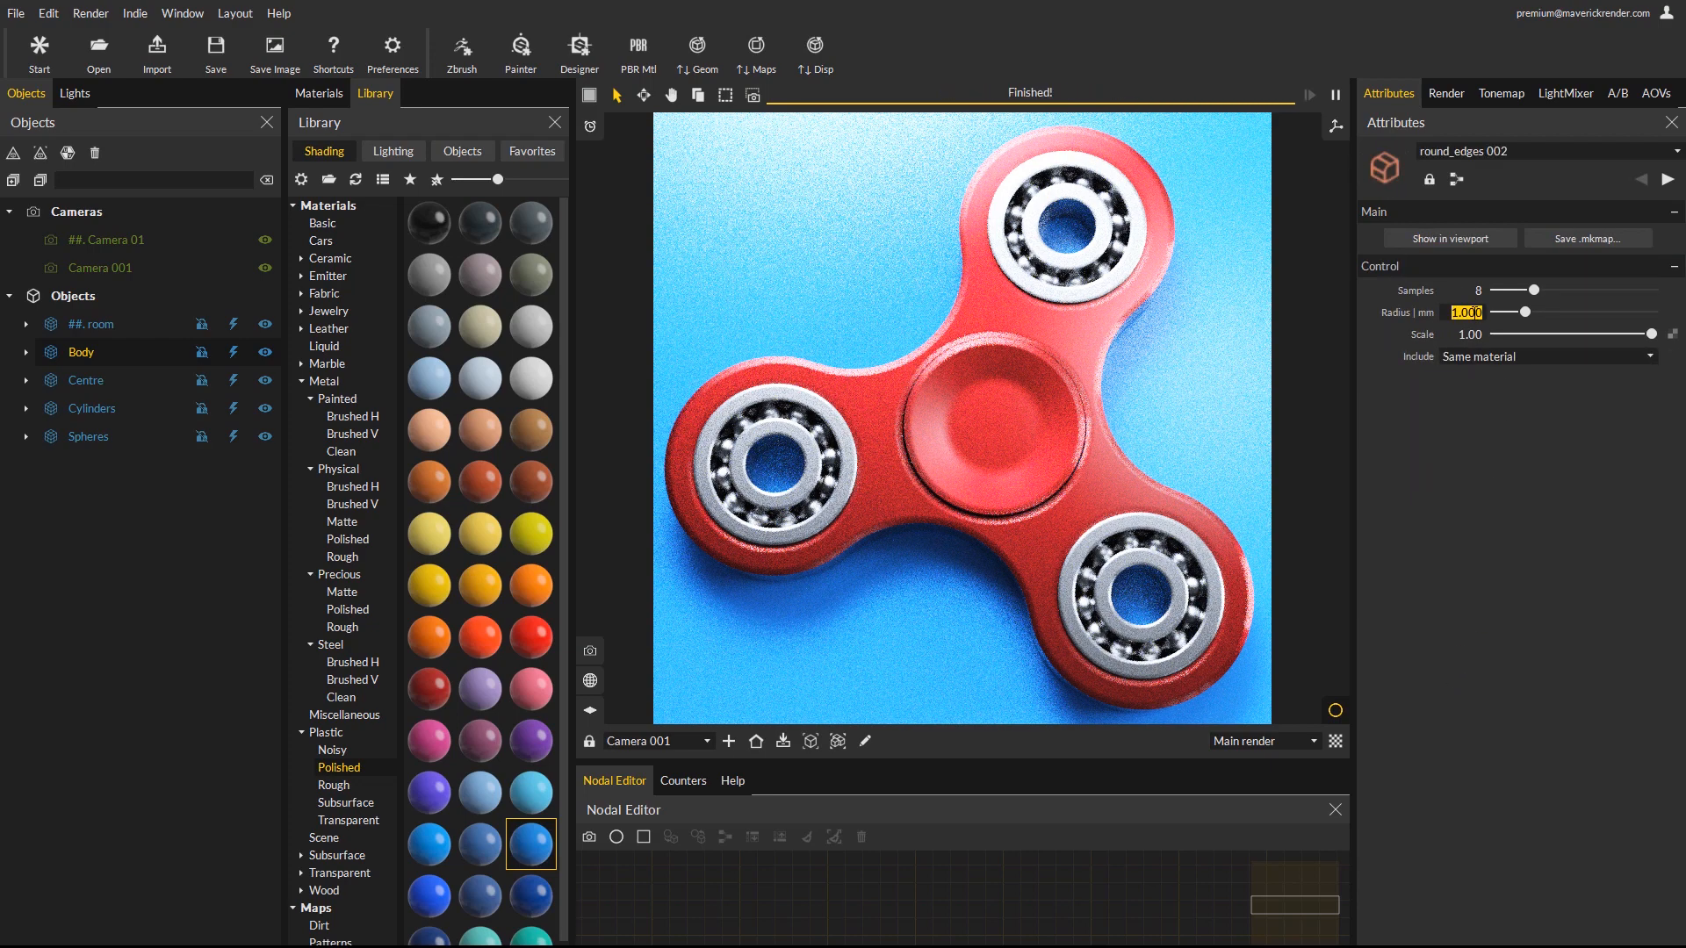
text(1.6)
key(Return)
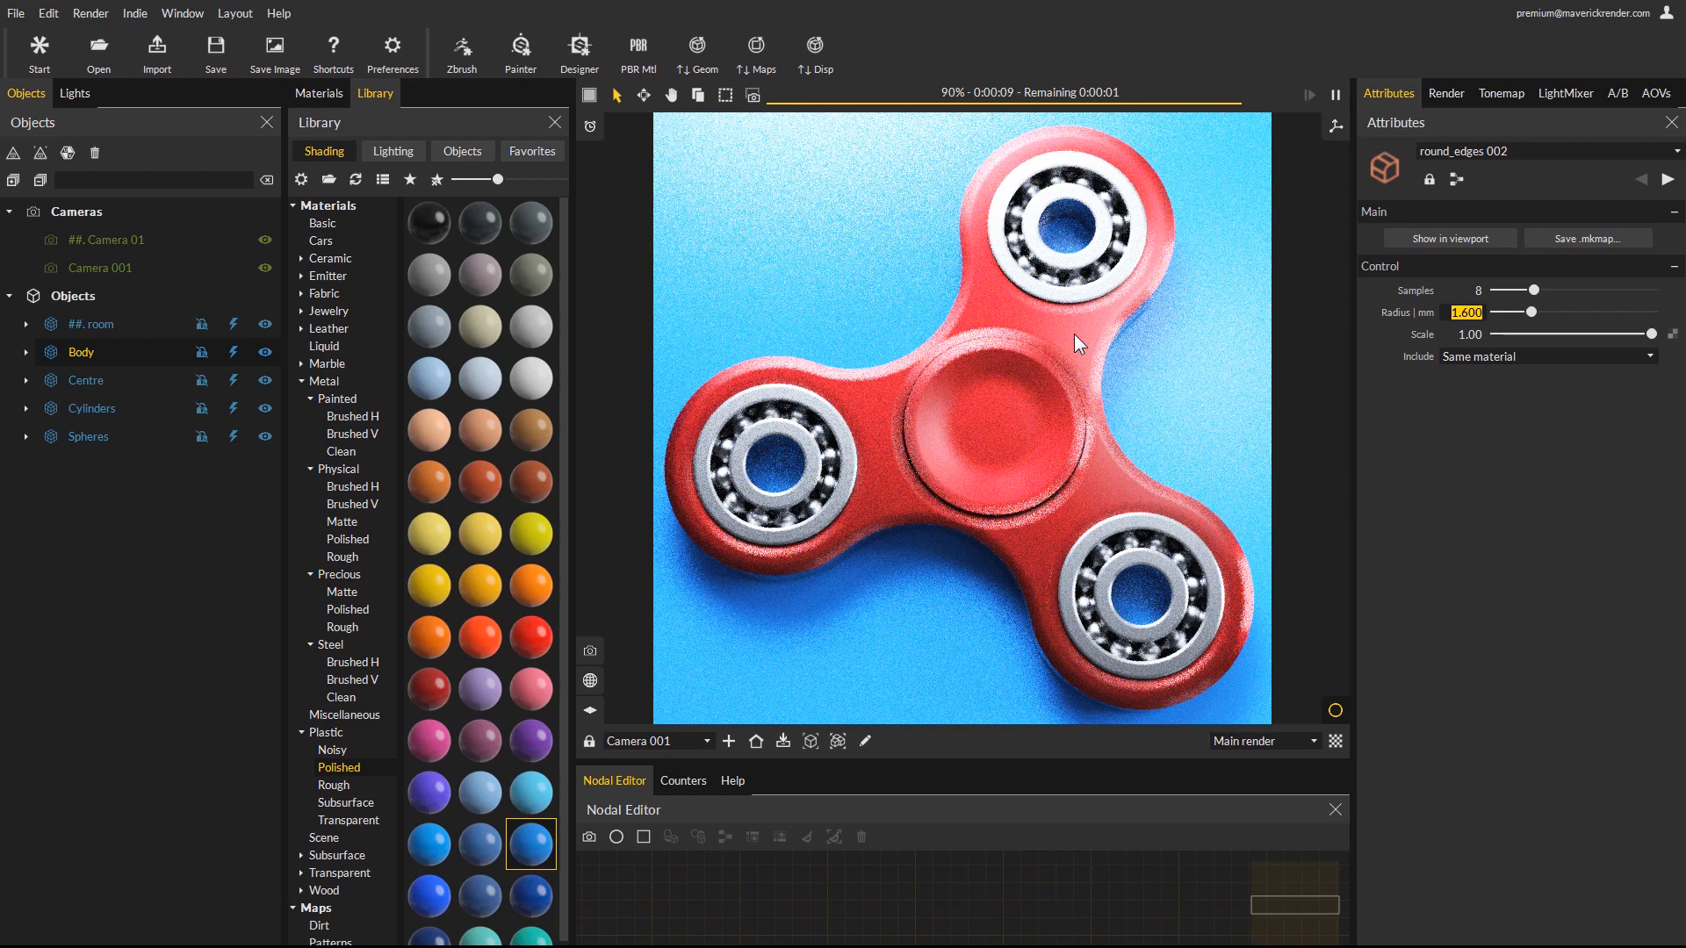
Compare the spinner's rounded render with image A by sweeping the A/B divider across the model.
click(699, 96)
drag(962, 402, 634, 413)
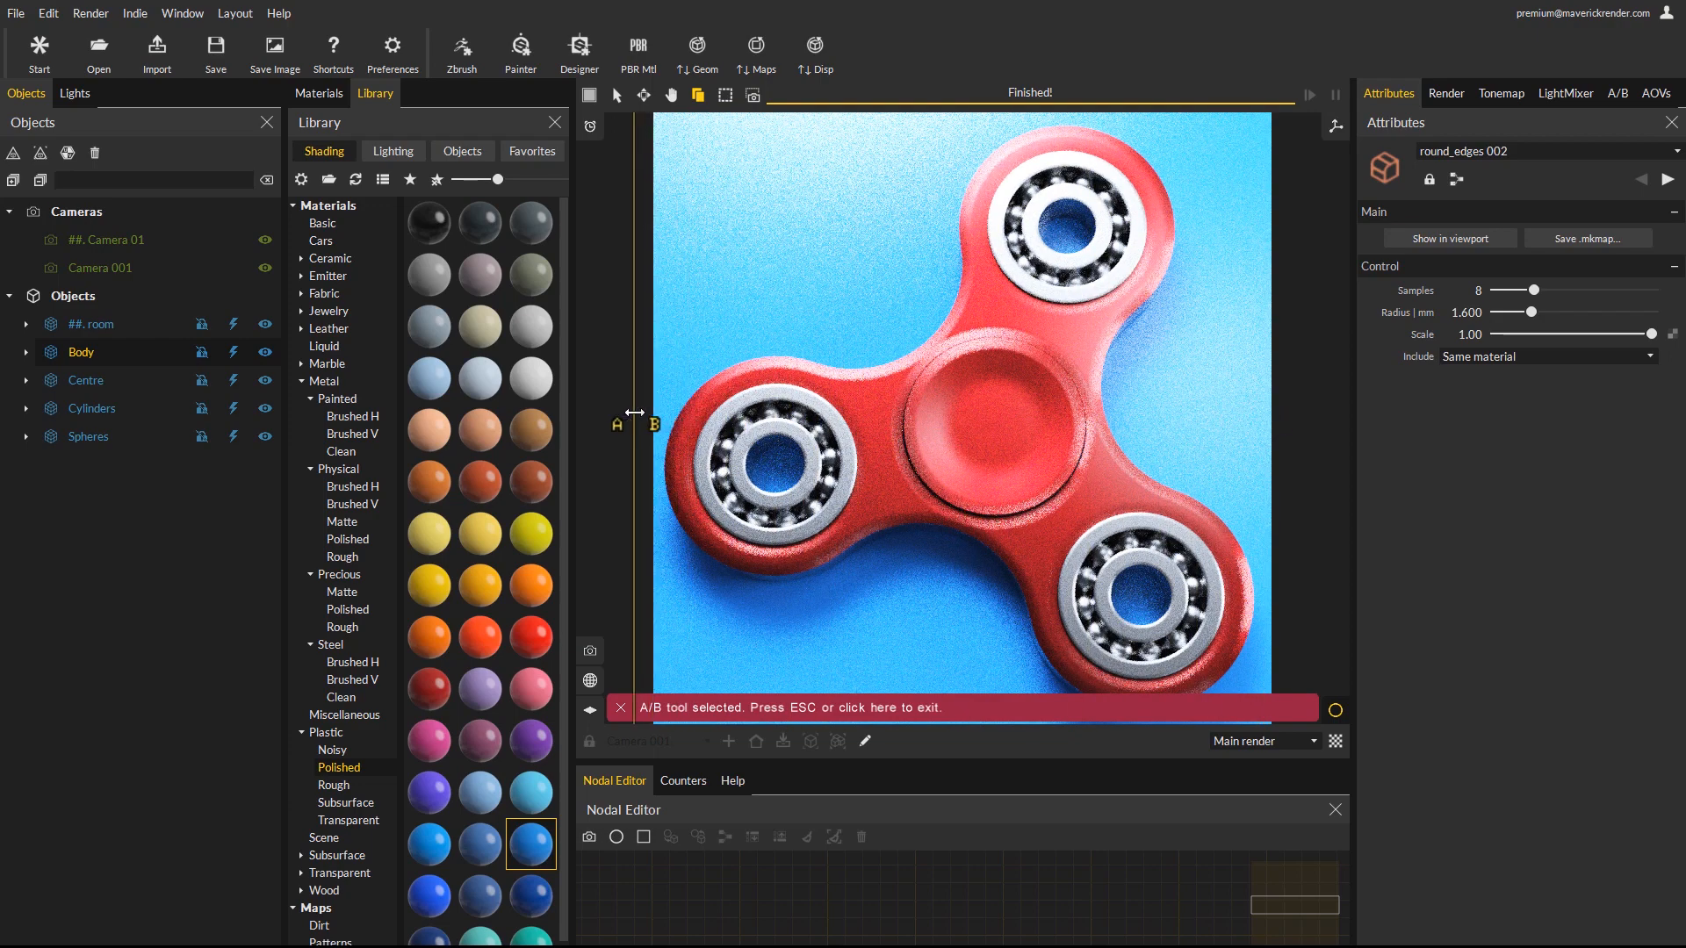
mouse_move(634, 412)
mouse_down()
mouse_move(1284, 439)
mouse_move(657, 428)
mouse_up()
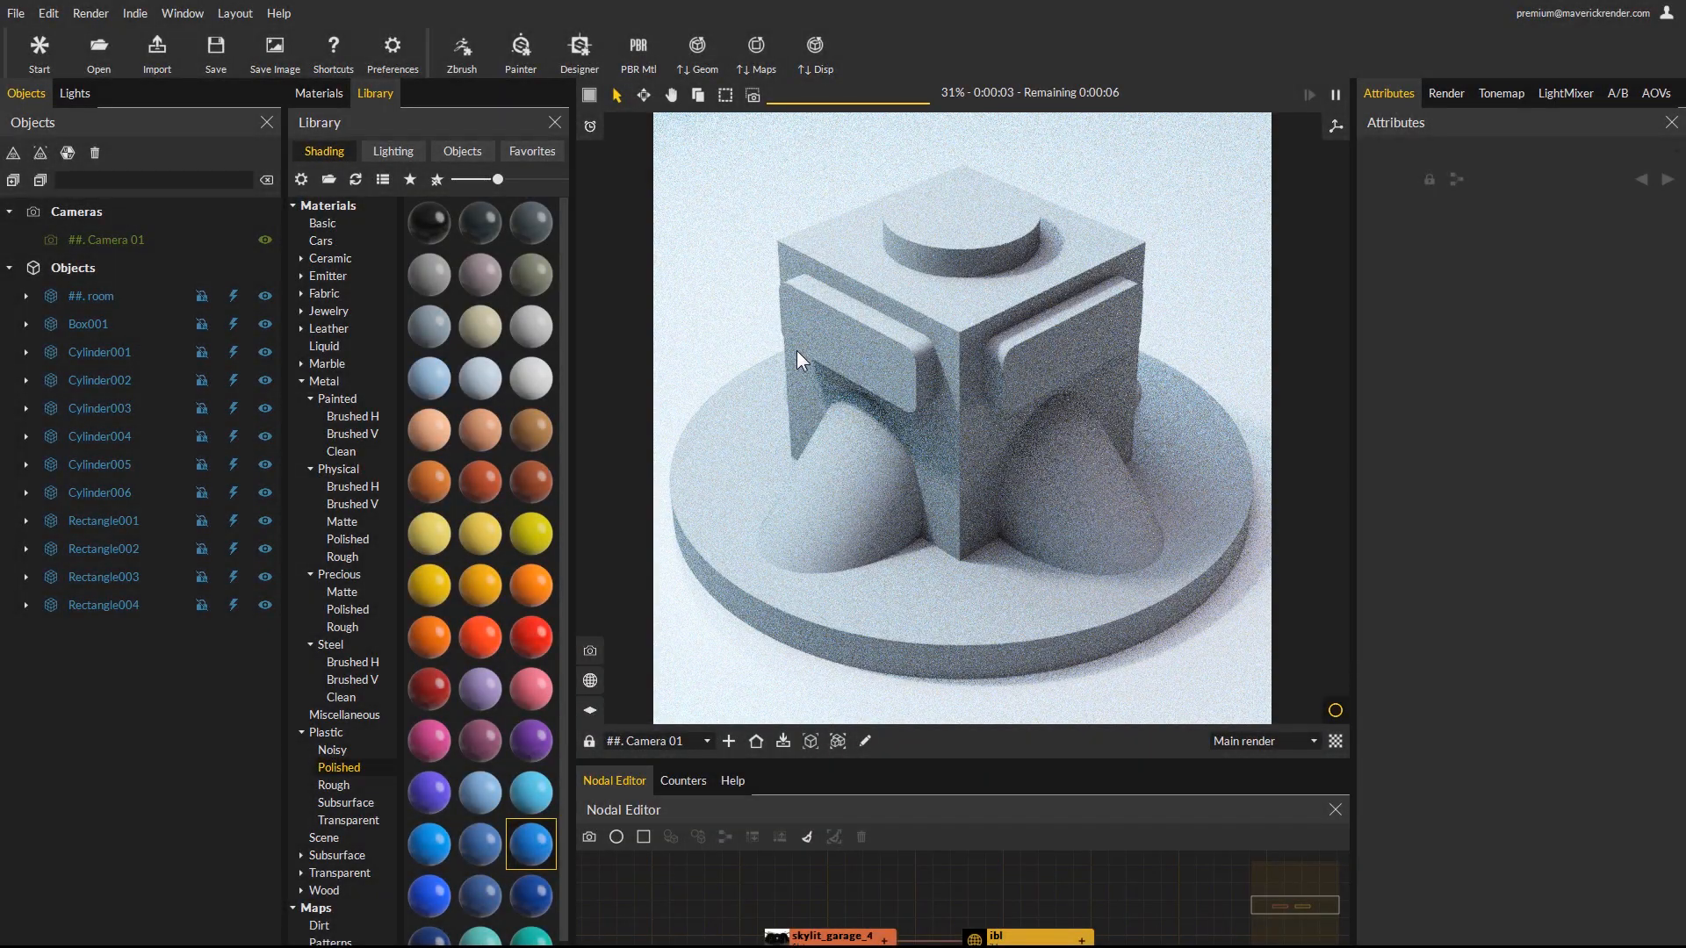
Toggle the box, some cylinders and Rectangle001 off and on to examine the separate intersecting parts of the model.
click(182, 380)
click(130, 325)
click(234, 324)
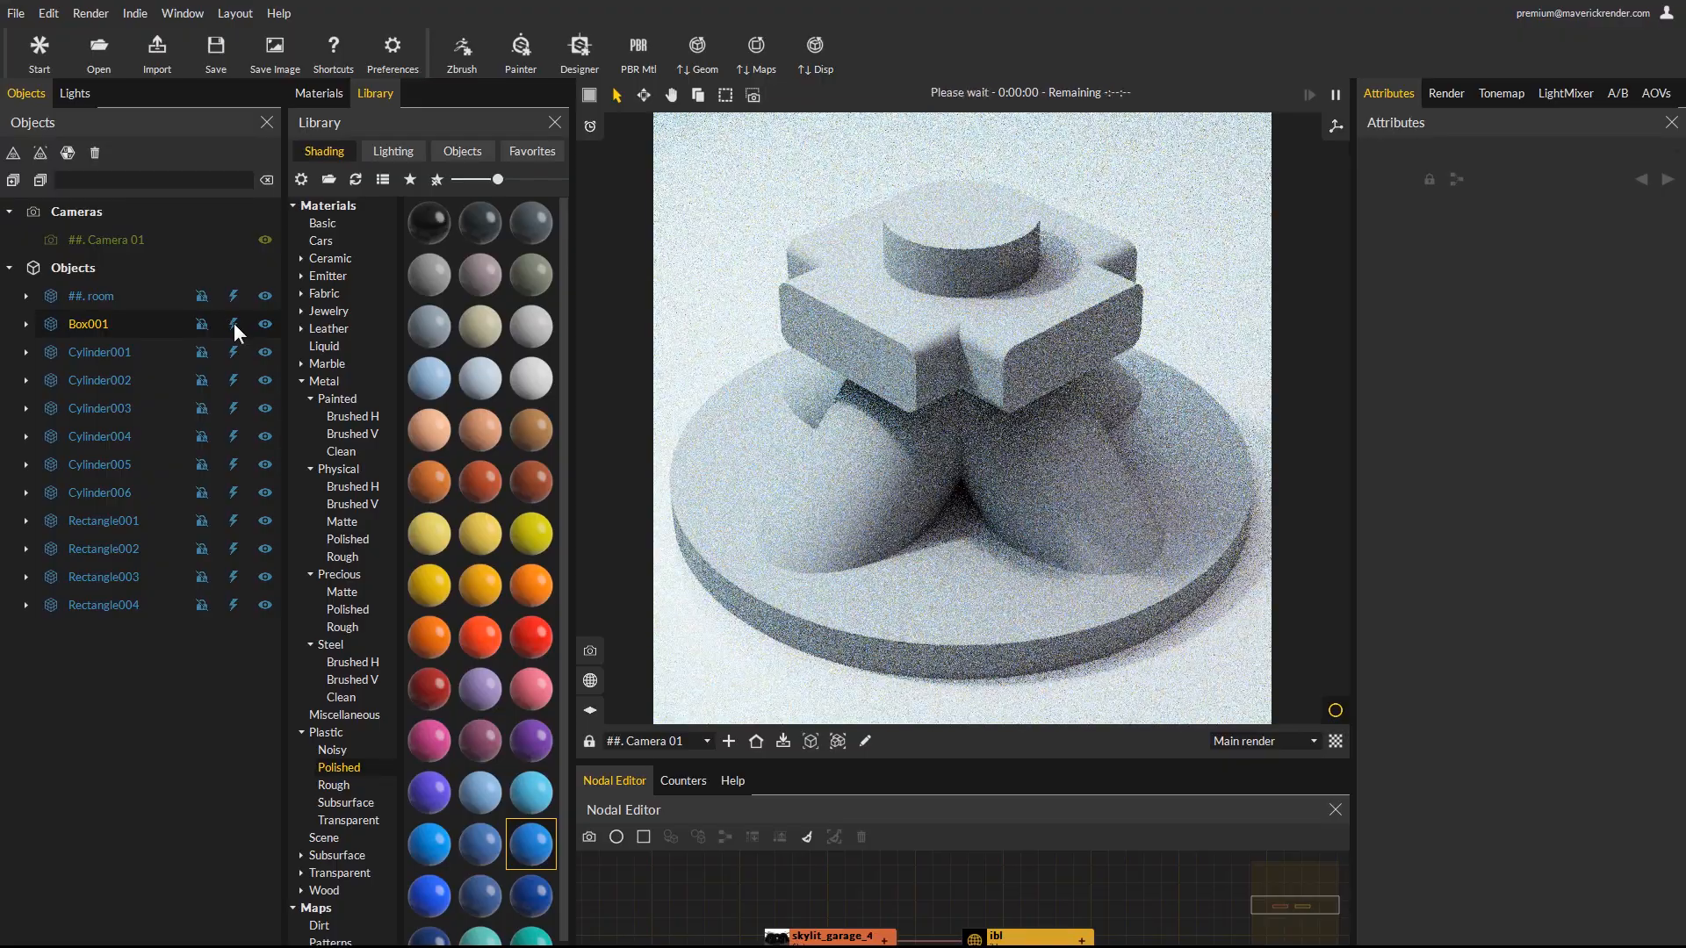
click(234, 353)
click(234, 384)
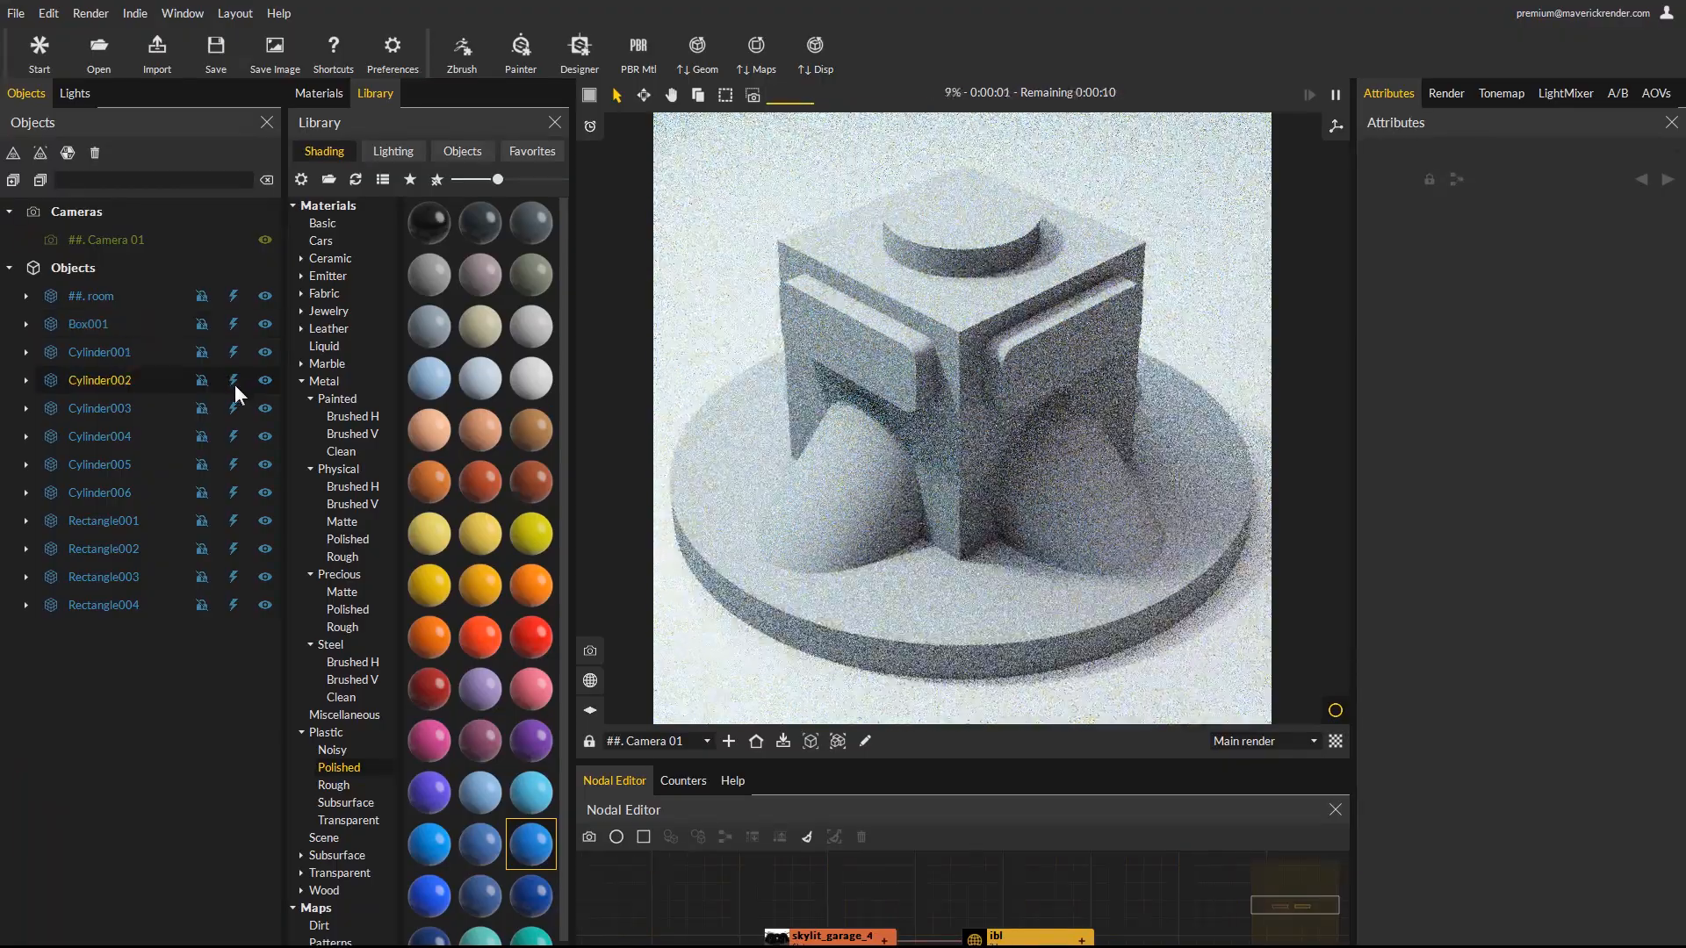
click(234, 520)
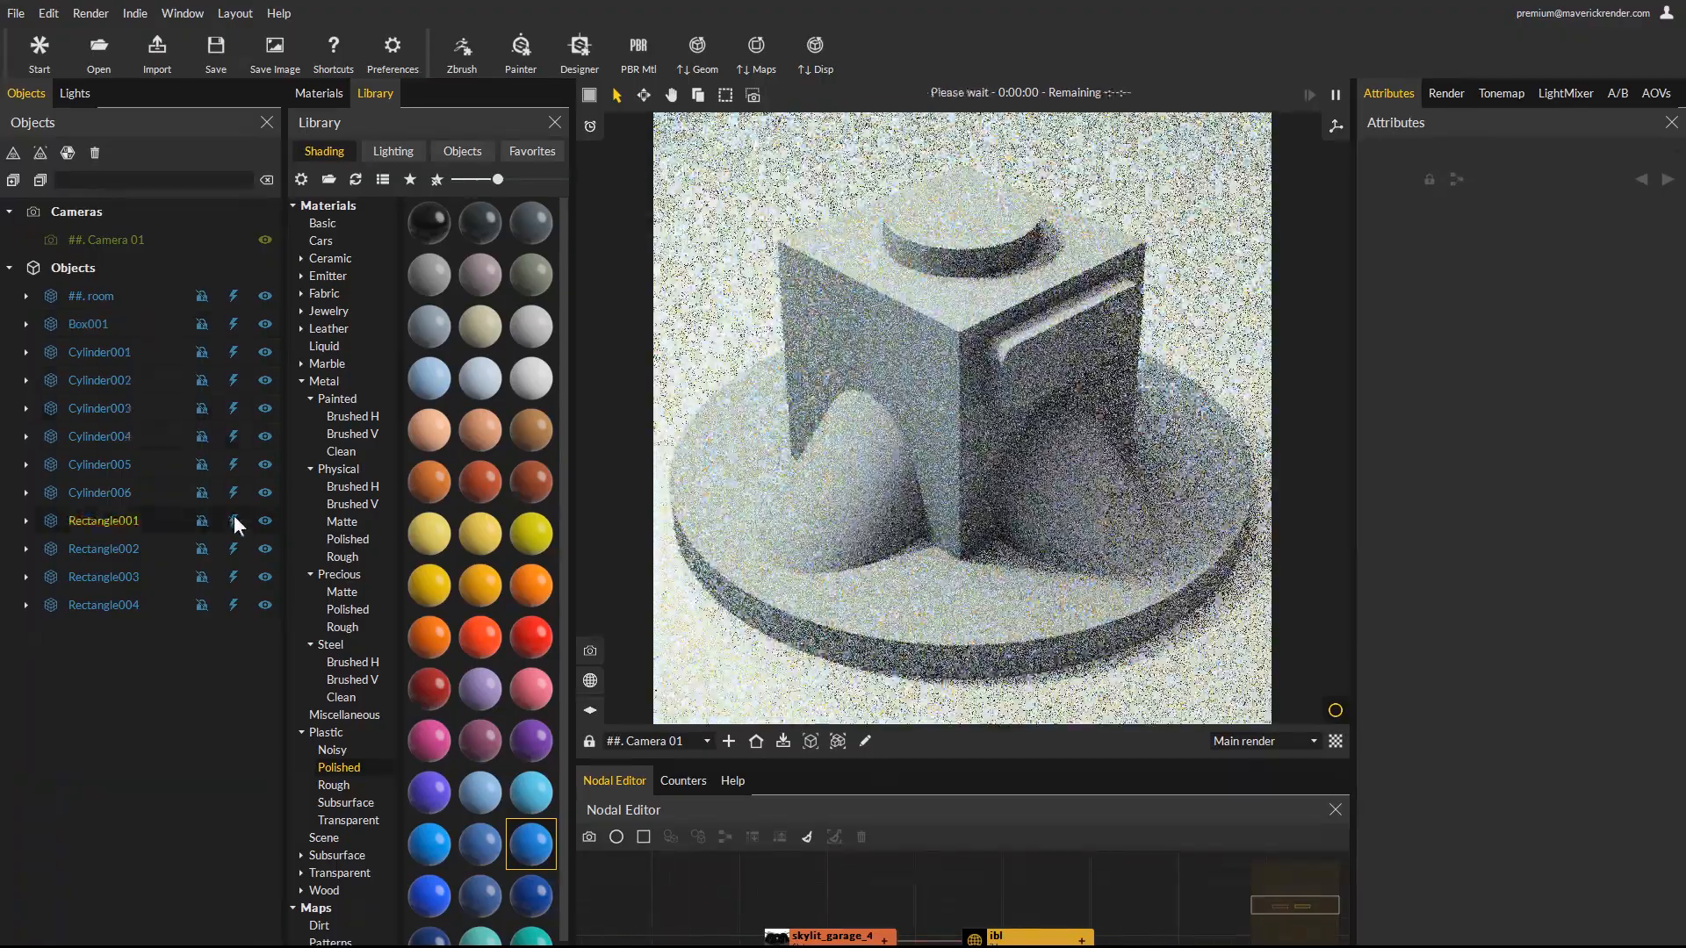
click(234, 521)
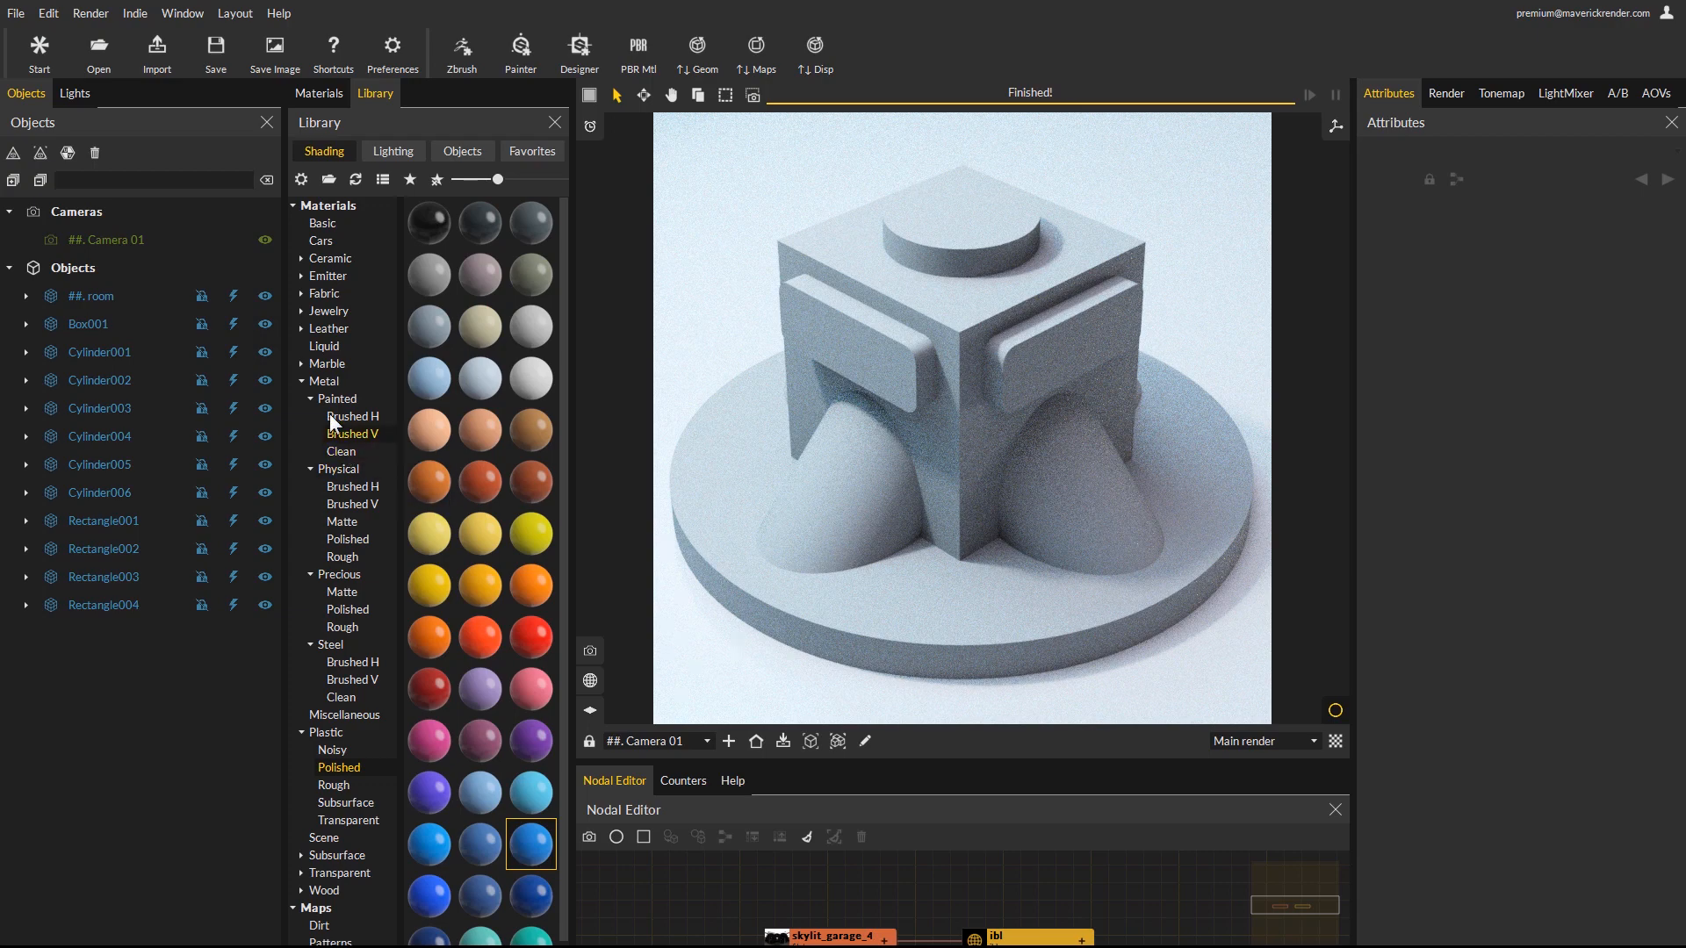
Apply the Metal Painted Clean 14 Beige red material to all objects from Box001 to Rectangle004, and select the box.
click(342, 452)
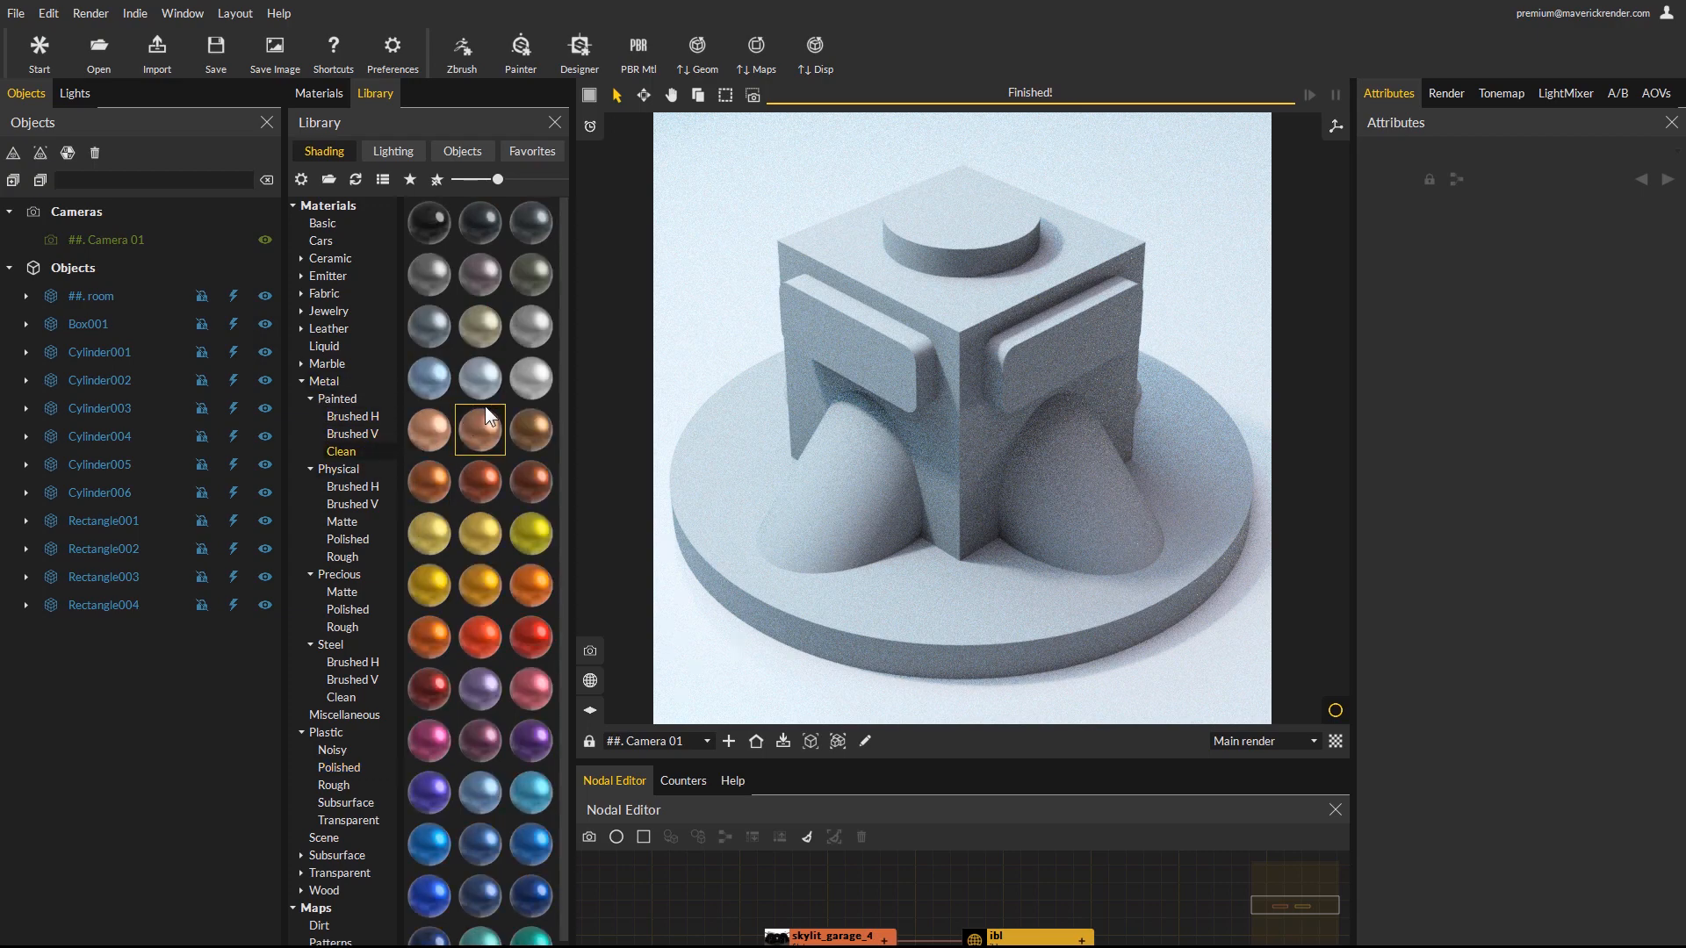
click(95, 324)
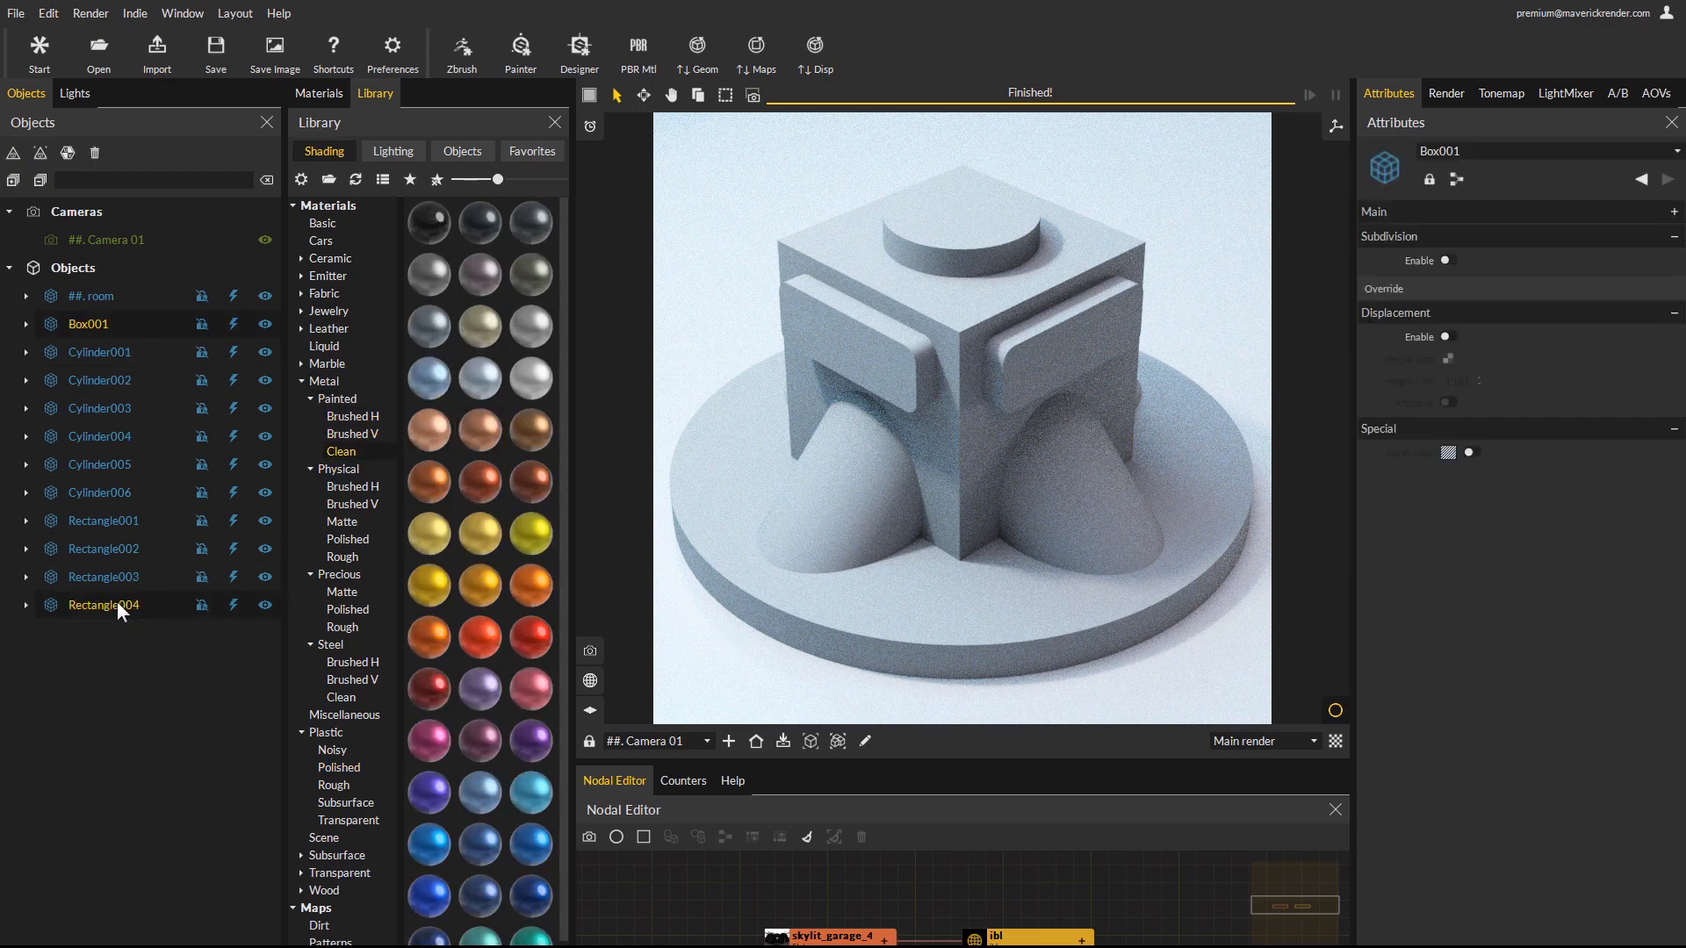
shift+click(117, 605)
double_click(479, 429)
mouse_move(479, 429)
mouse_down()
mouse_move(229, 481)
mouse_move(96, 462)
mouse_up()
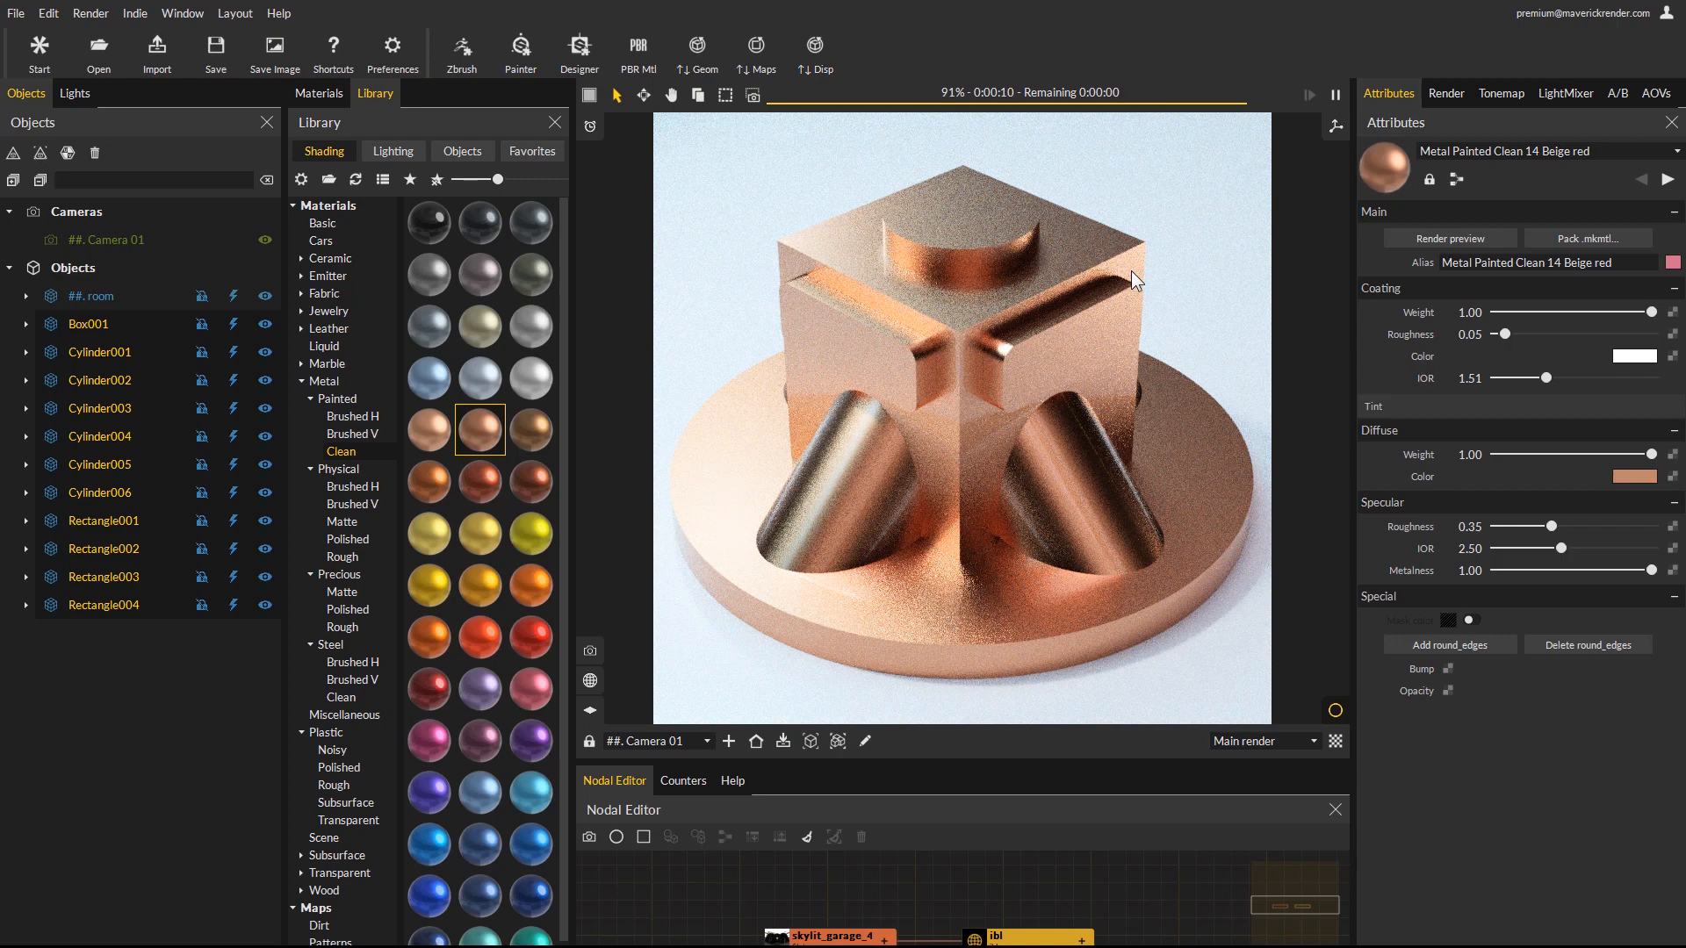
click(997, 297)
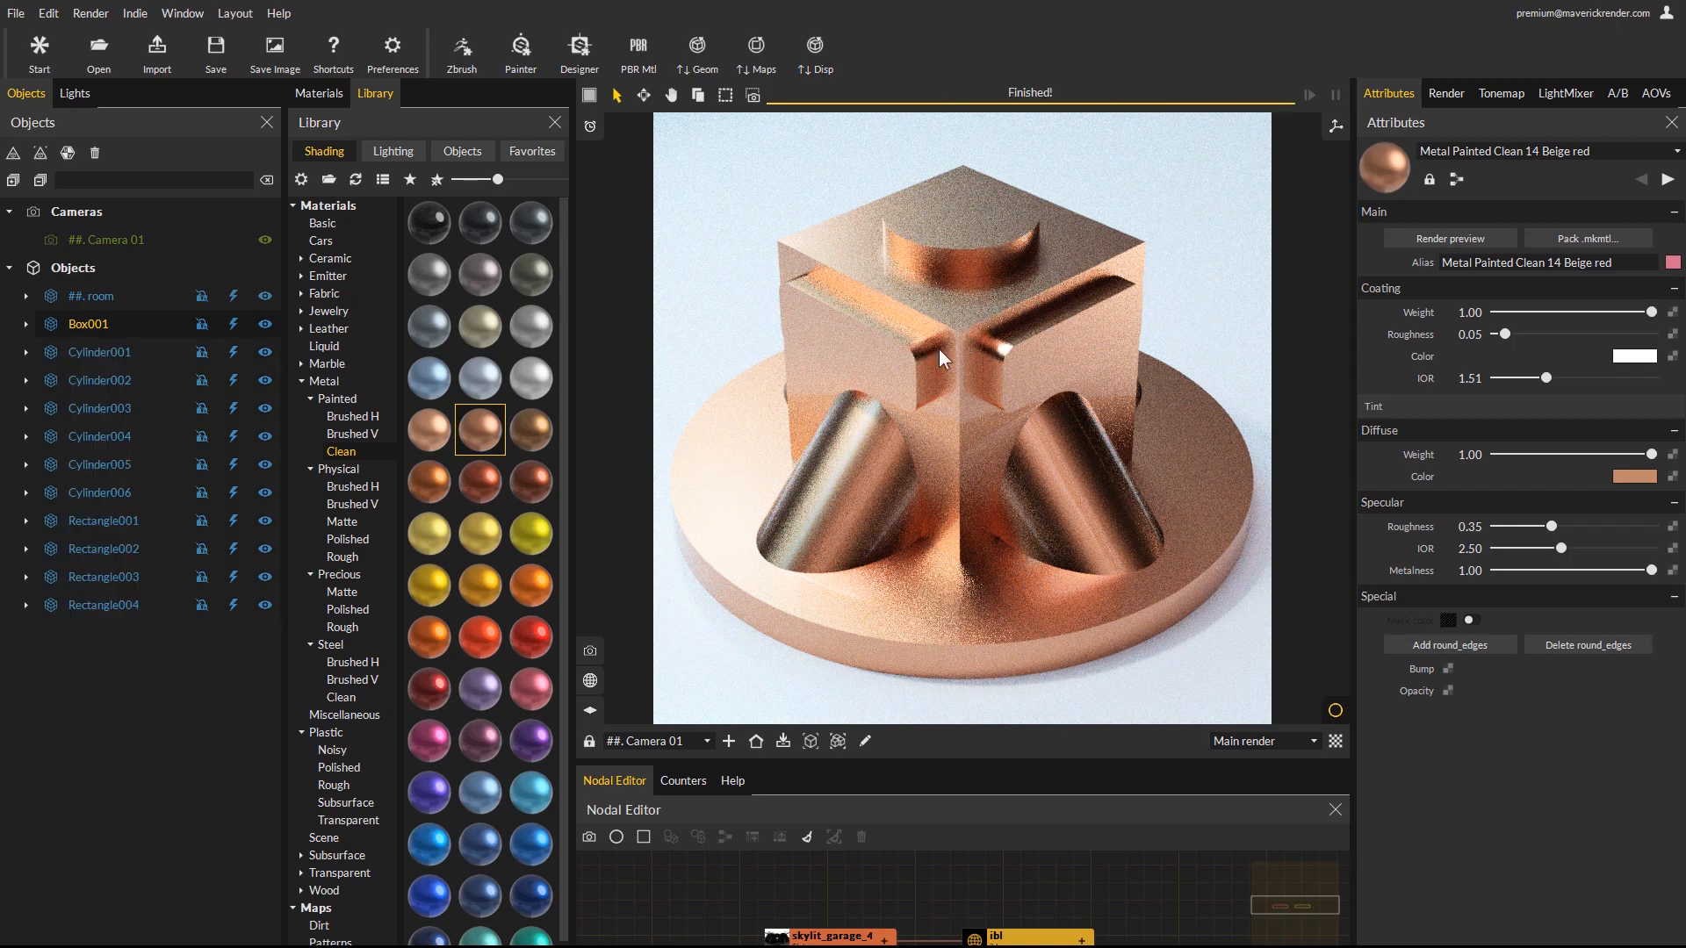
Add round_edges to the box's Beige red metal material and try 24 and 4 samples before setting 8.
click(1459, 645)
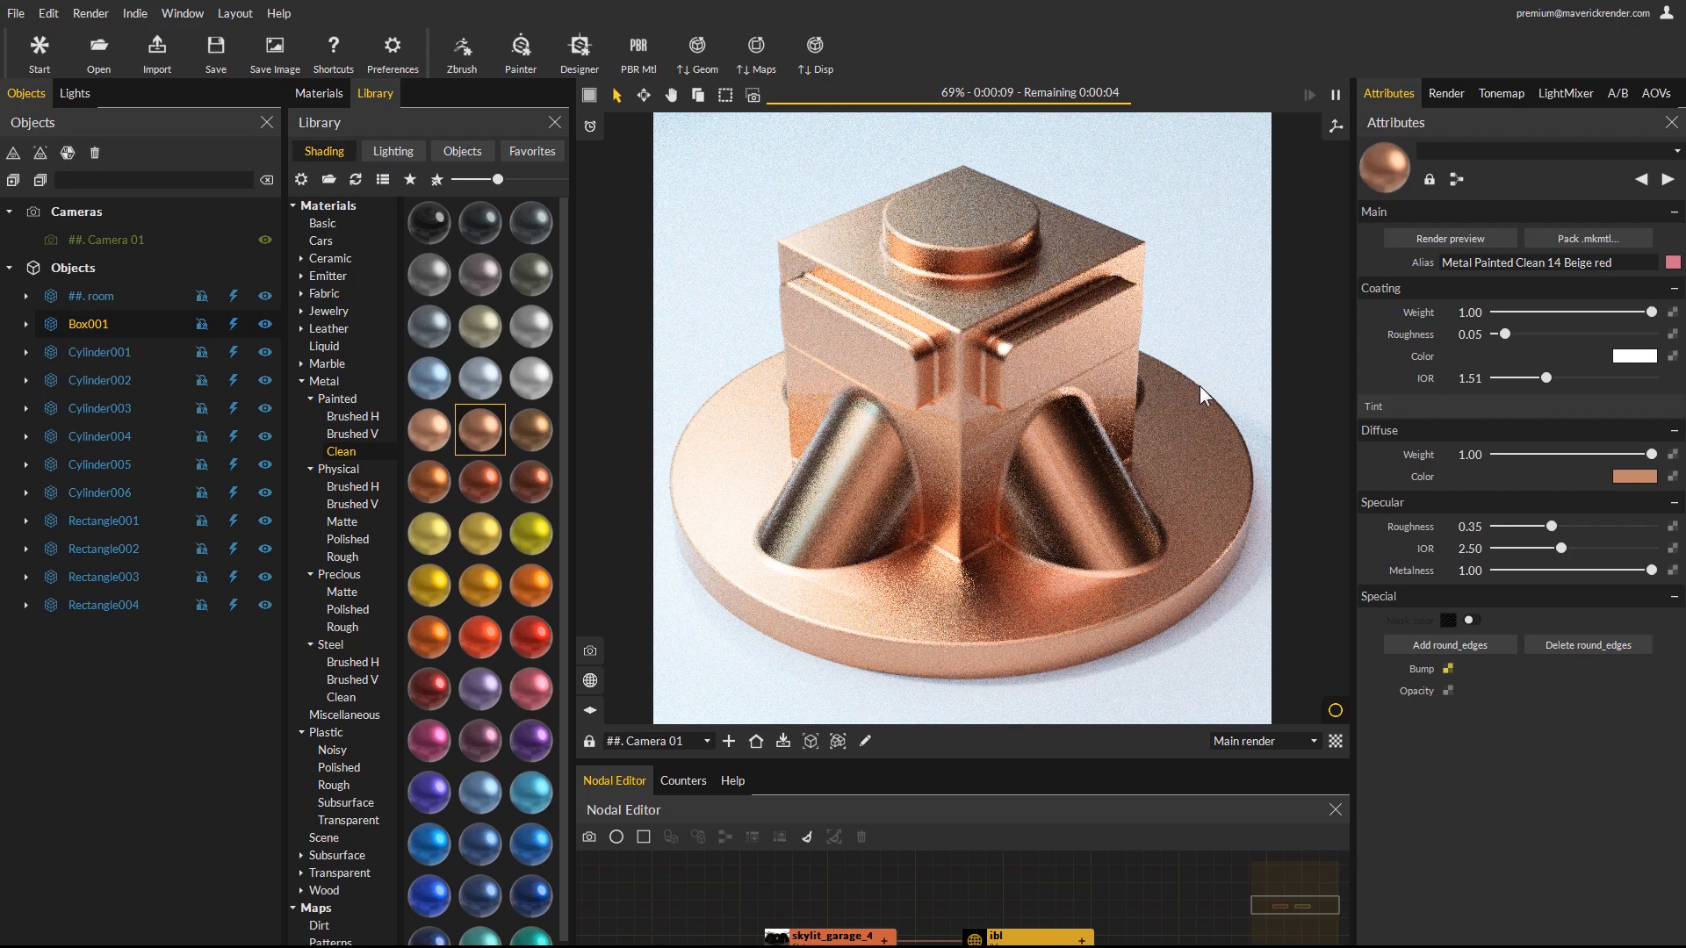
click(1449, 669)
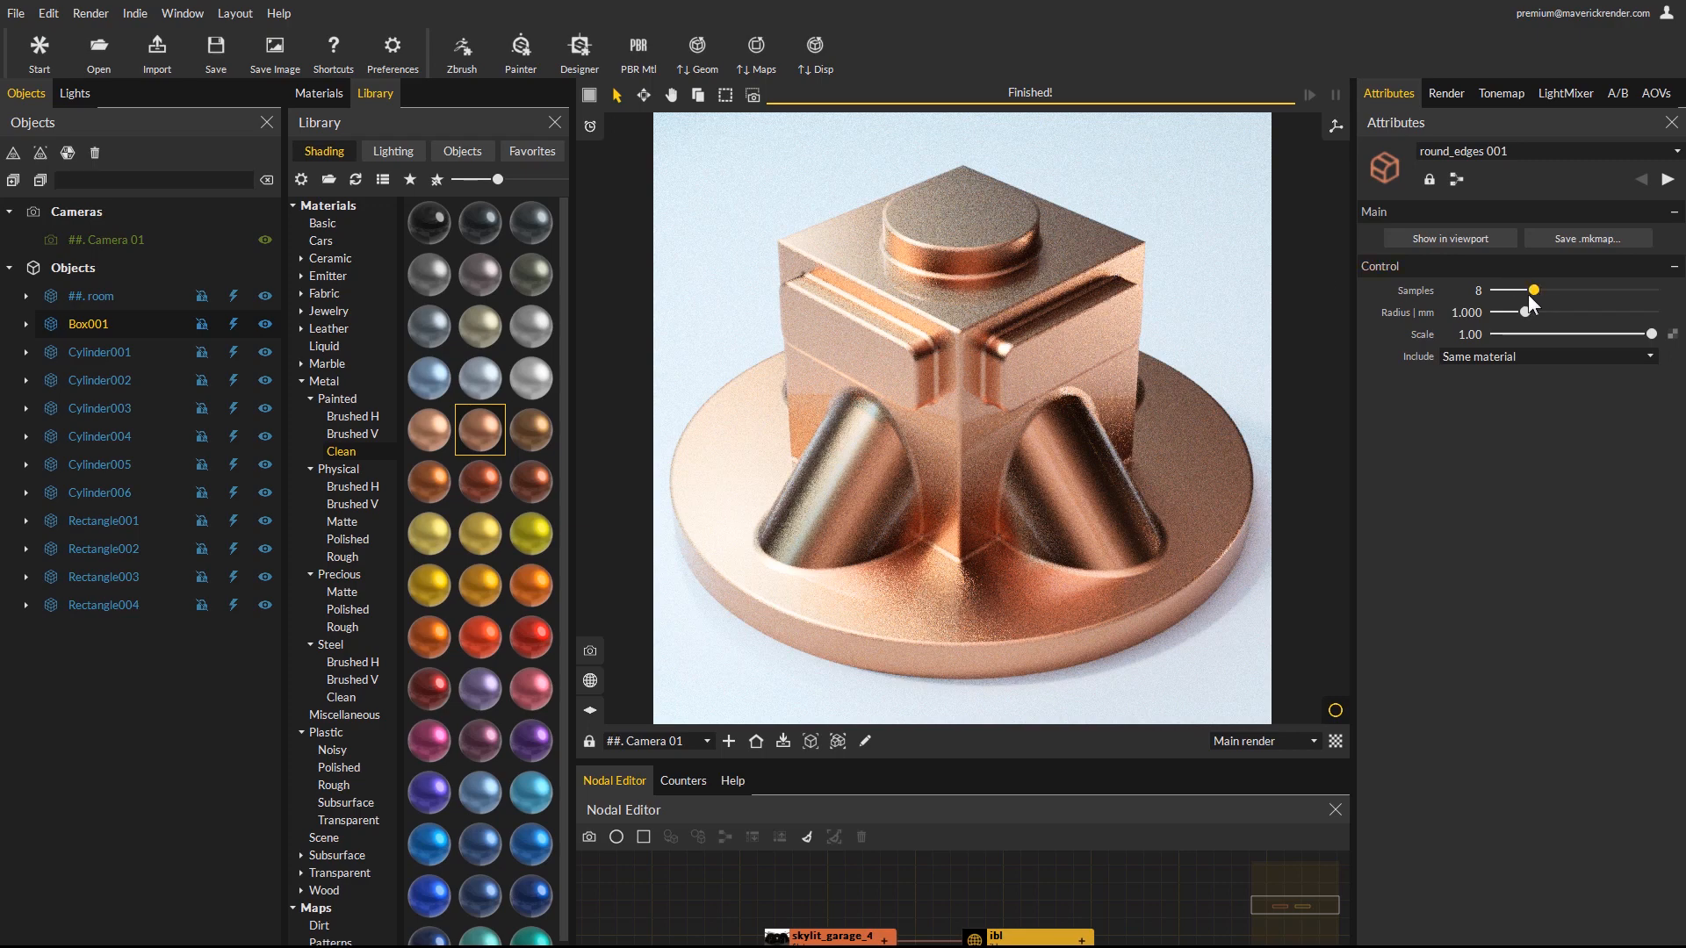
drag(1533, 291, 1650, 290)
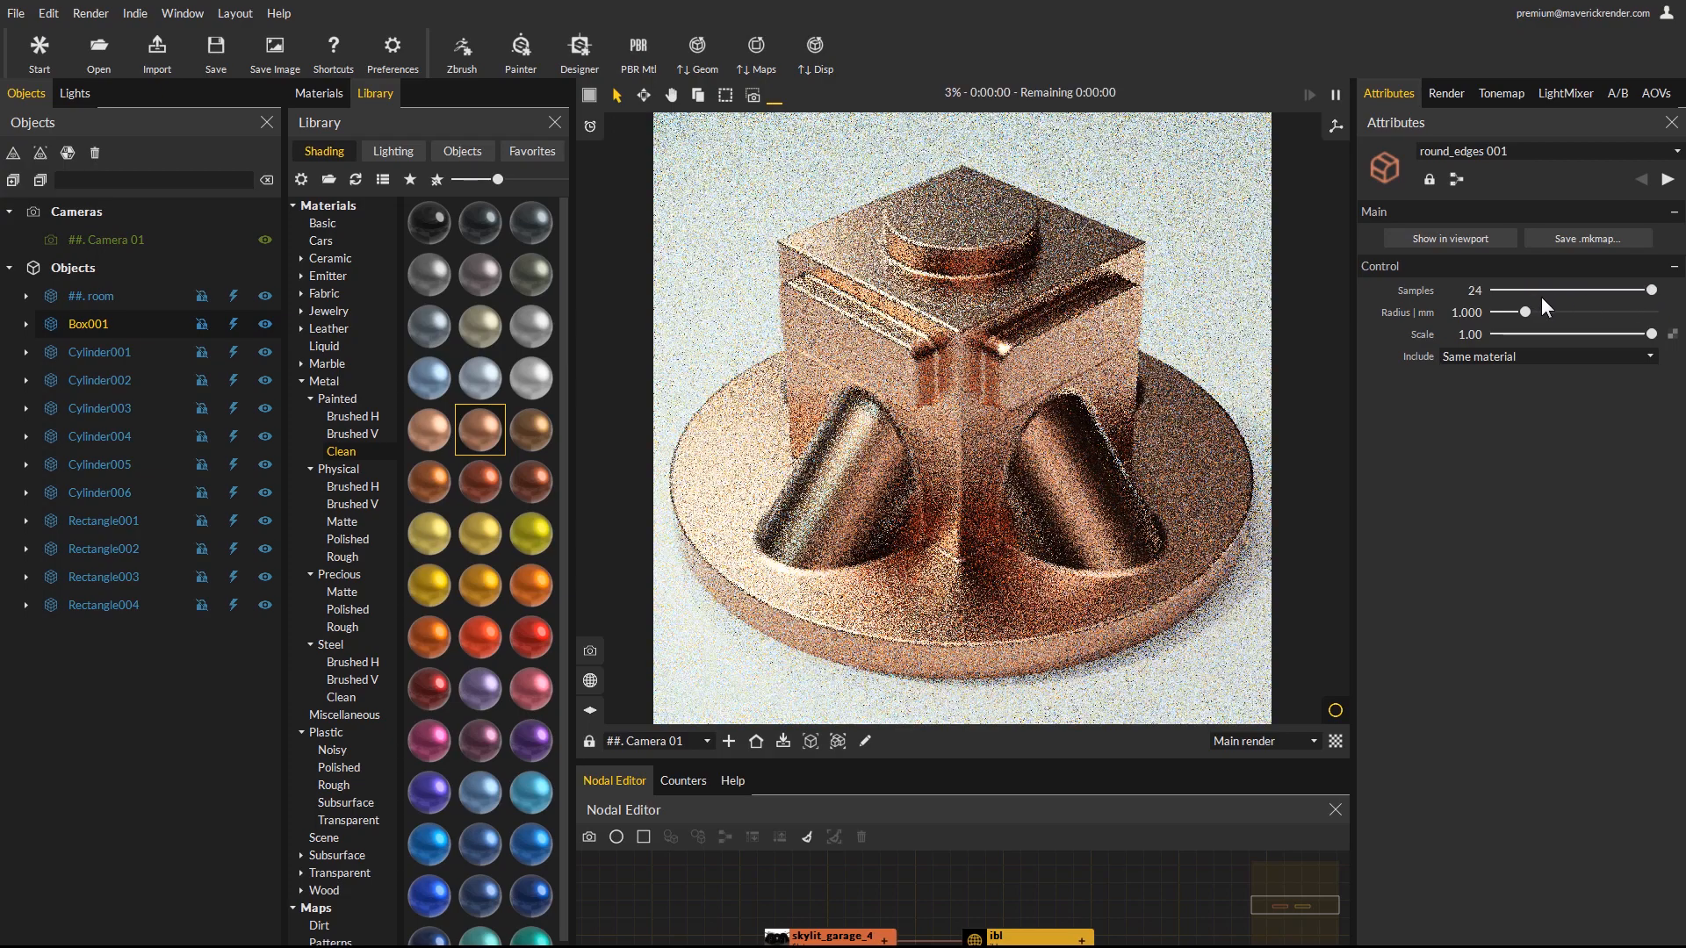
drag(1651, 291, 1504, 296)
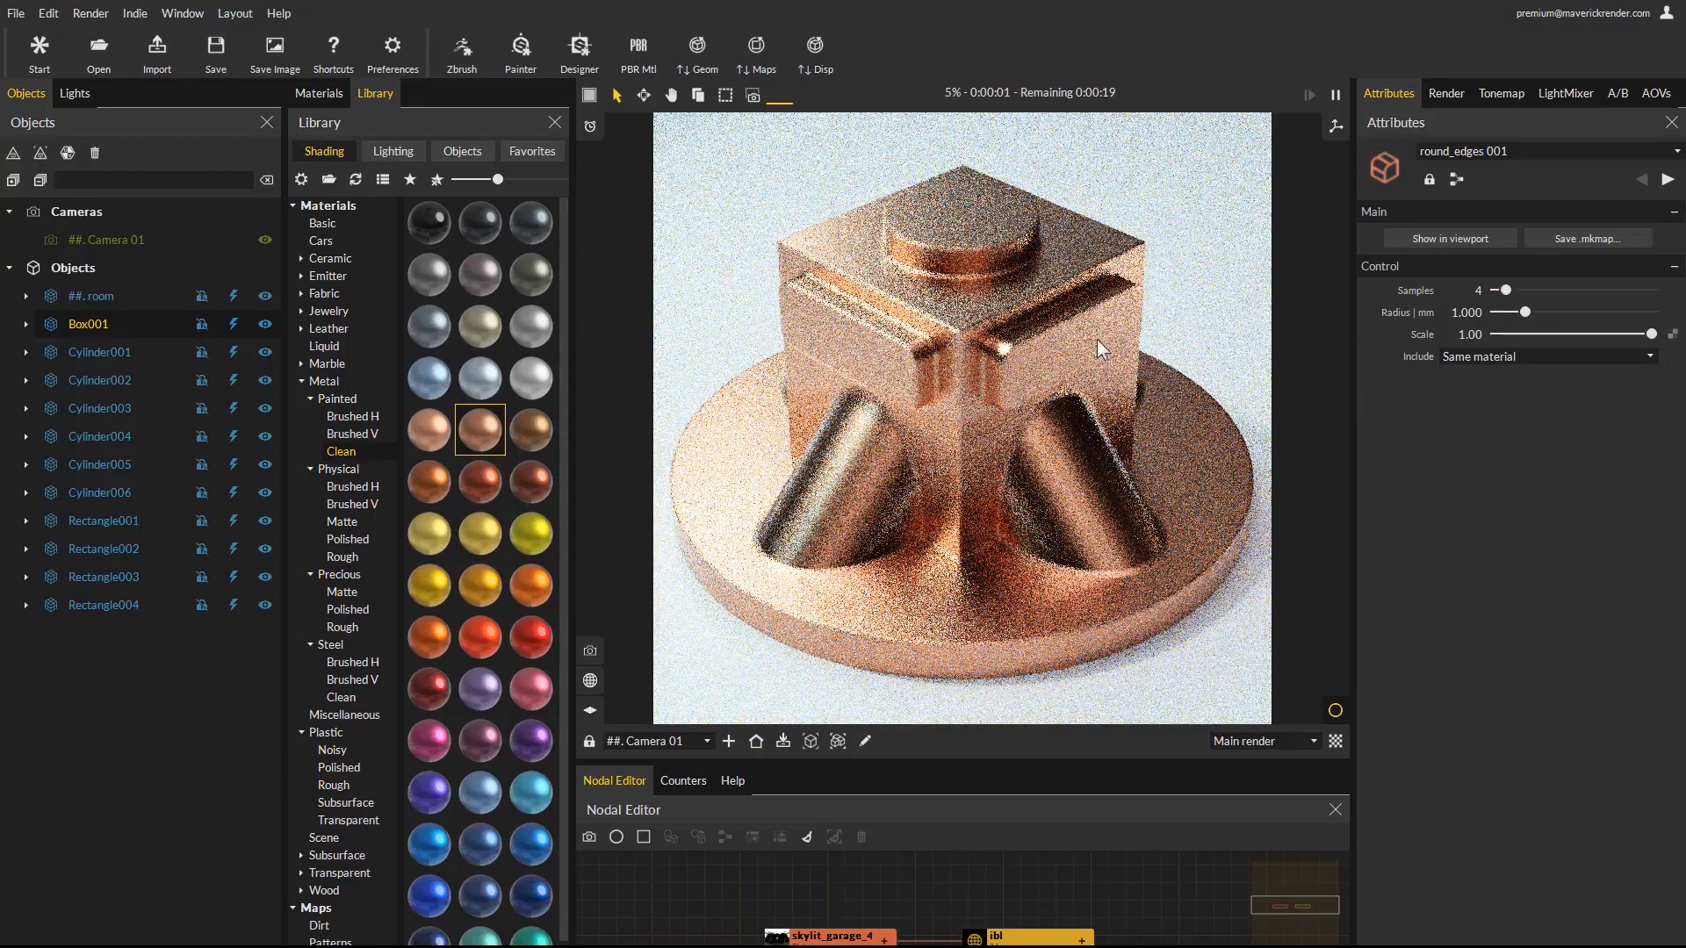
click(1542, 290)
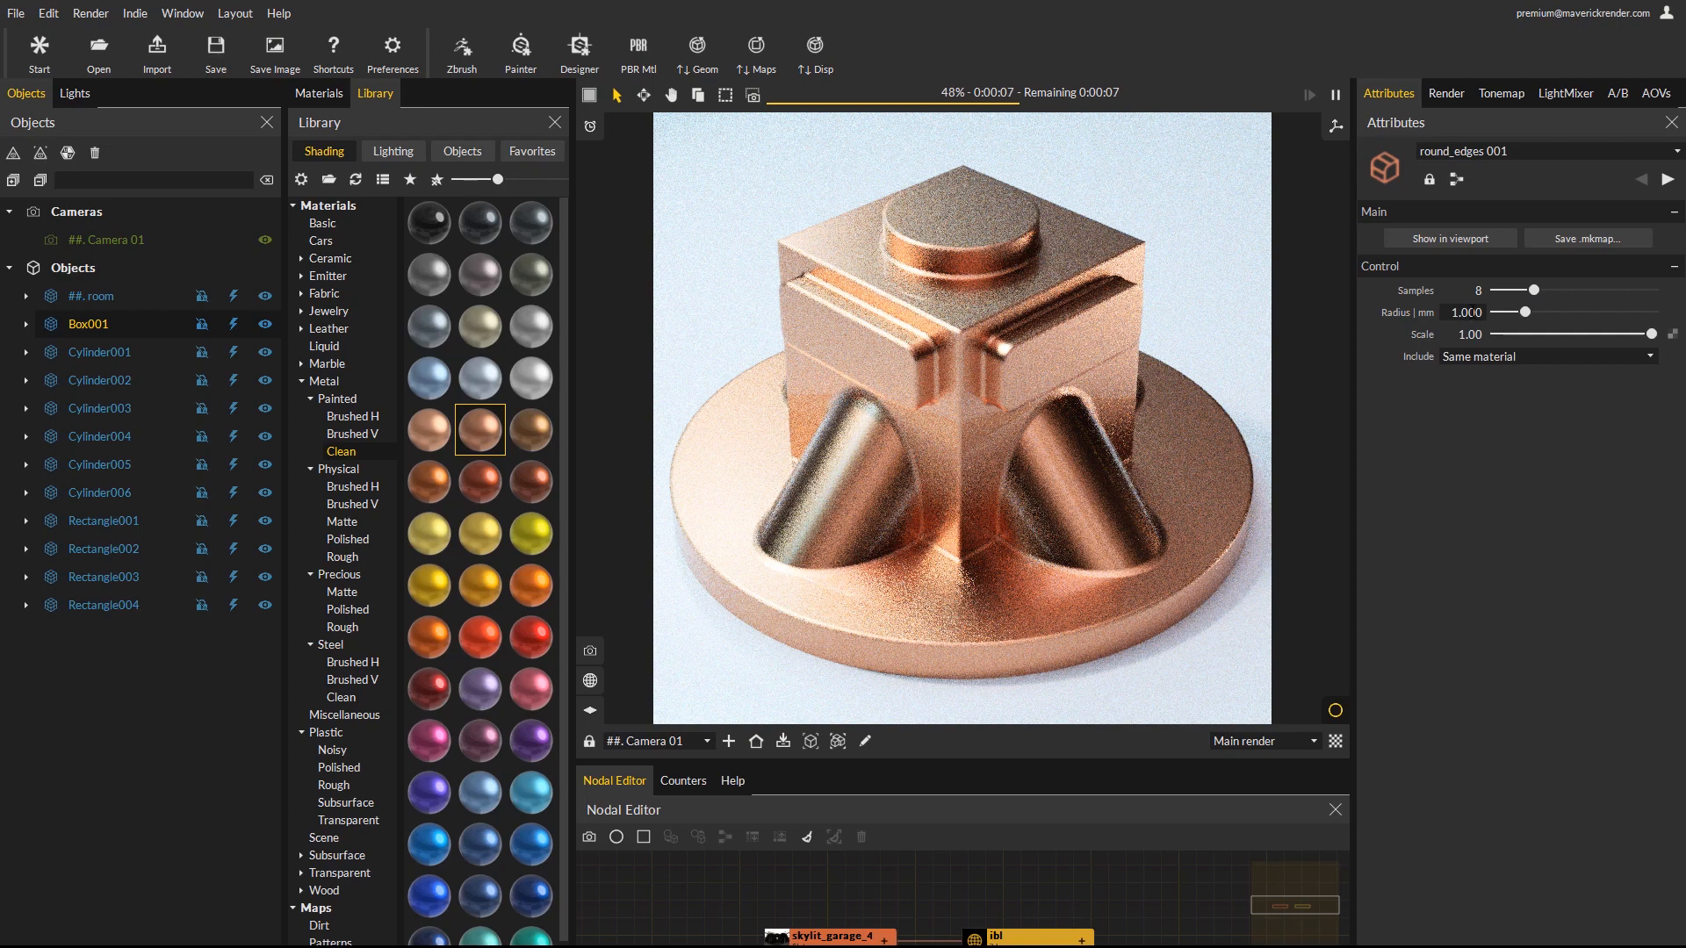
Set the round_edges radius to 2 mm and try a scale of 0.27 before restoring it to 1.00.
double_click(1479, 313)
text(2)
key(Return)
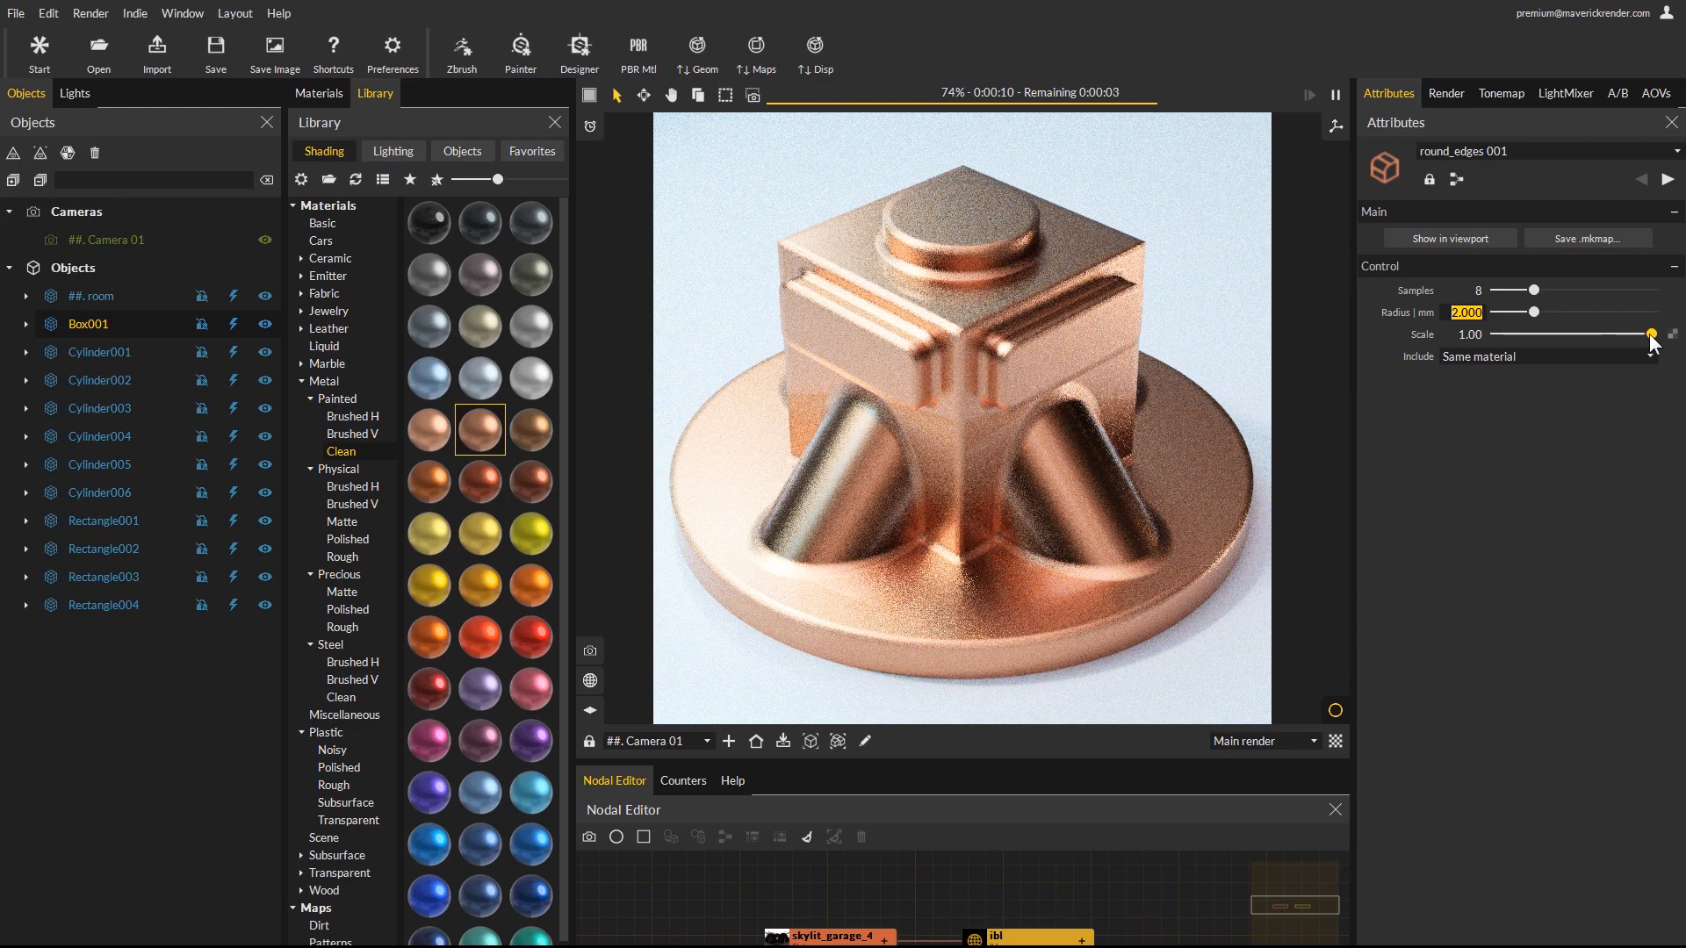
drag(1651, 335, 1540, 341)
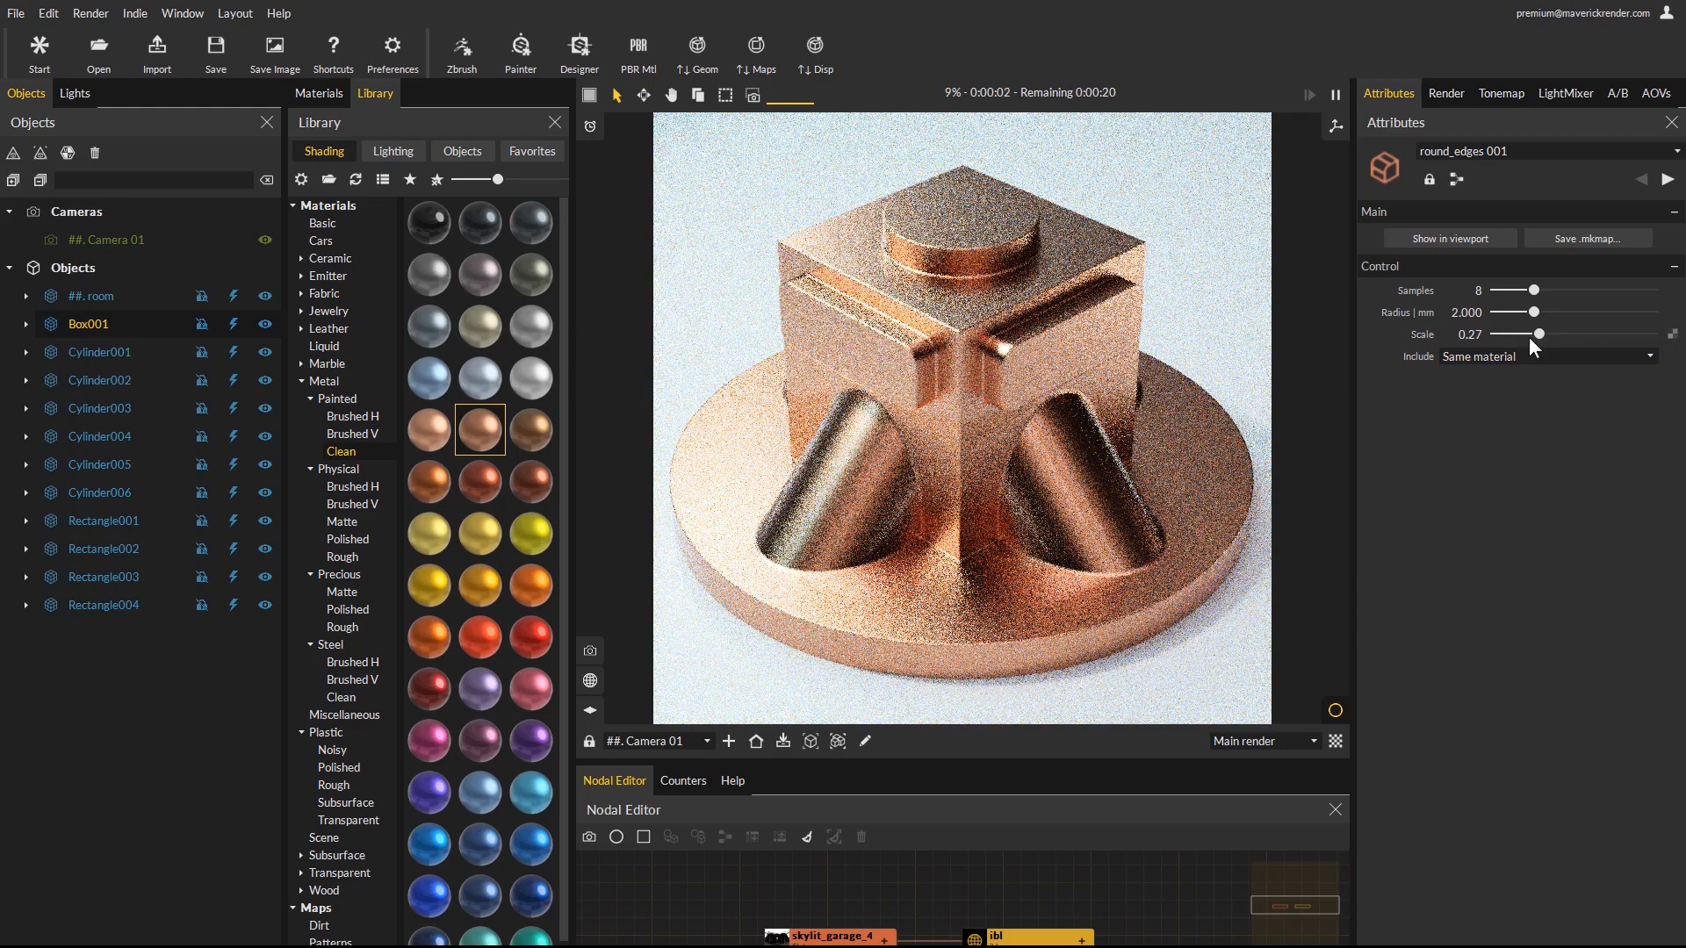
drag(1539, 334, 1653, 335)
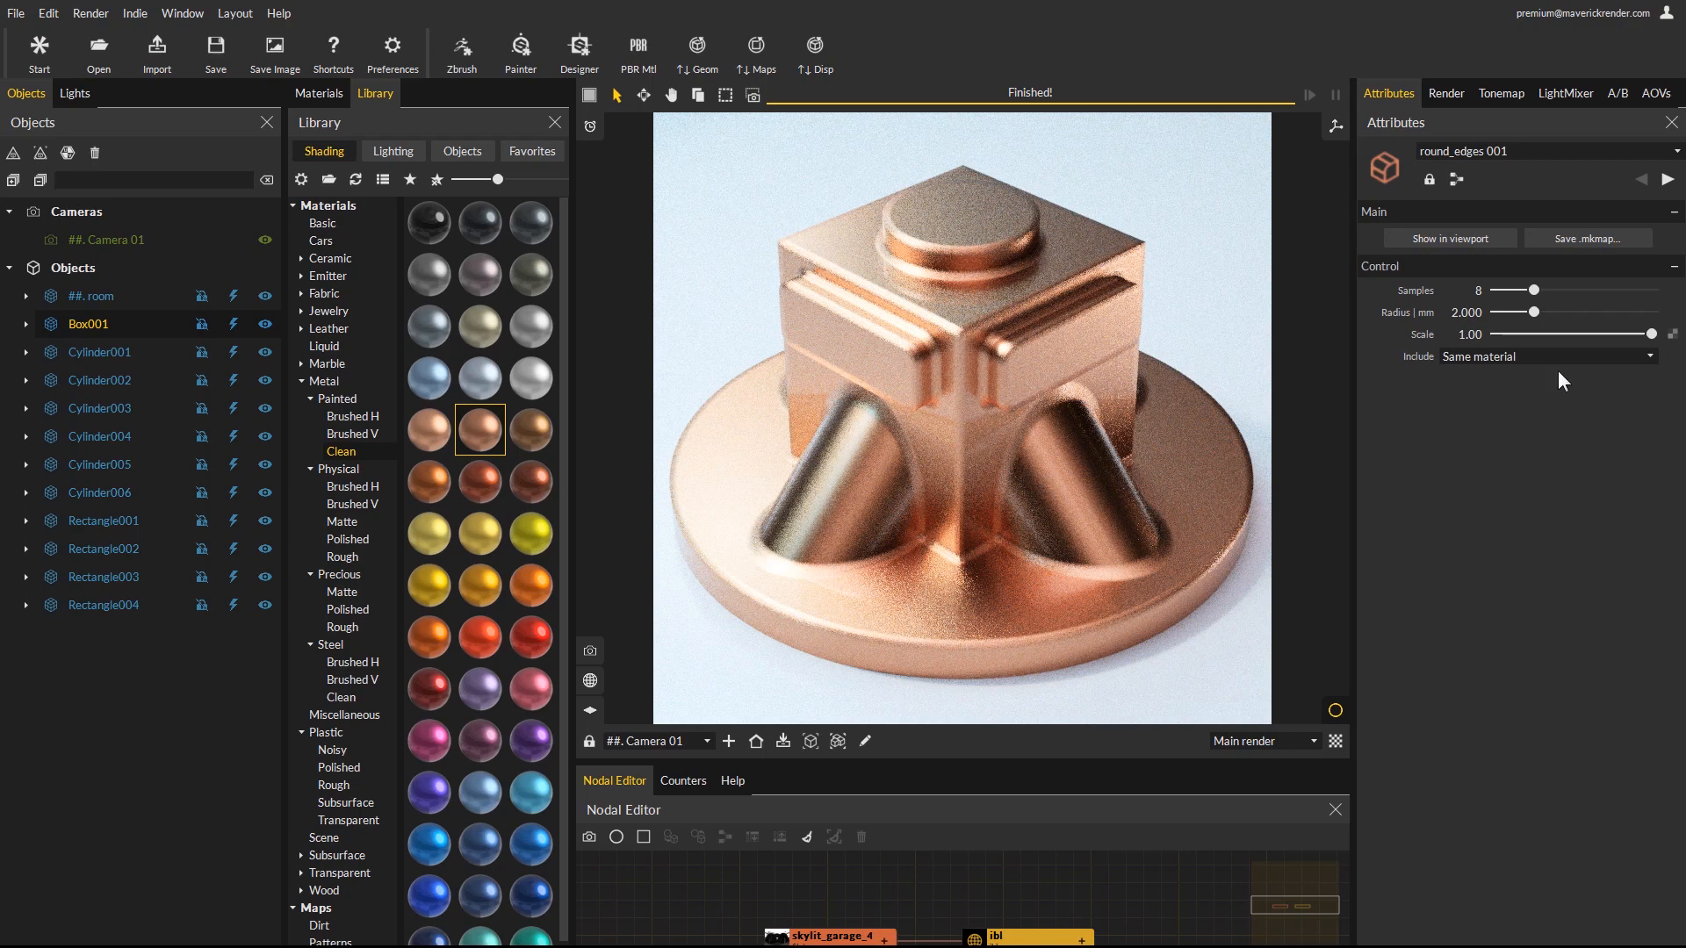
Try limiting round_edges to the same object, then restore the Include option to Same material.
click(1508, 355)
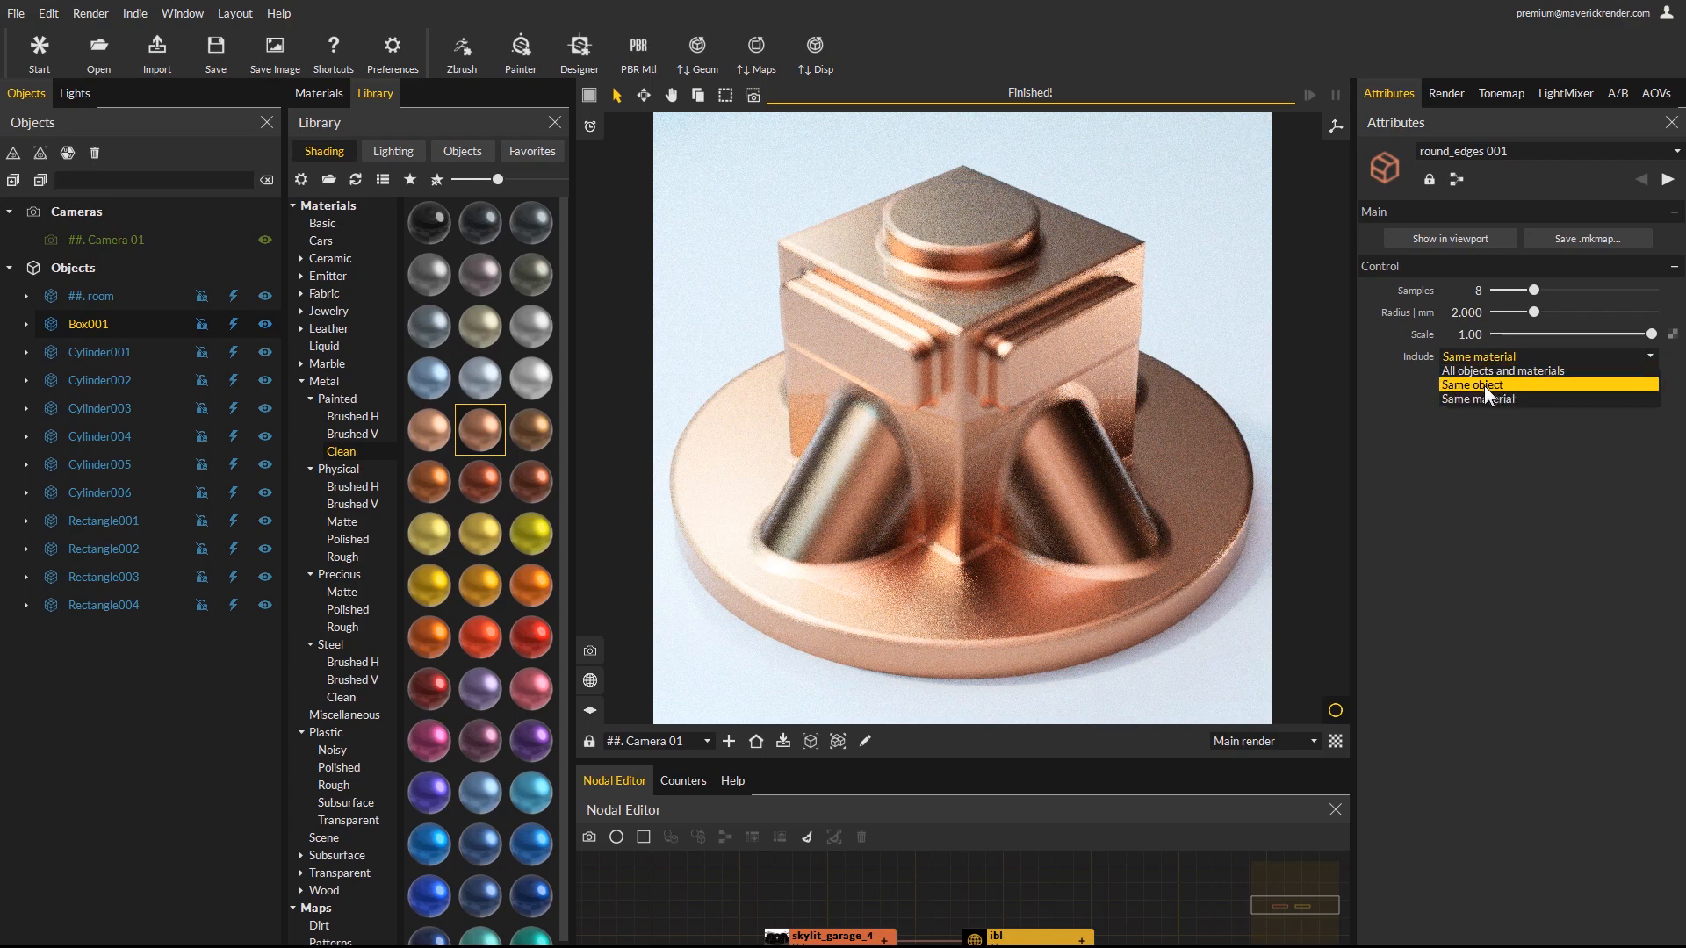
click(1461, 385)
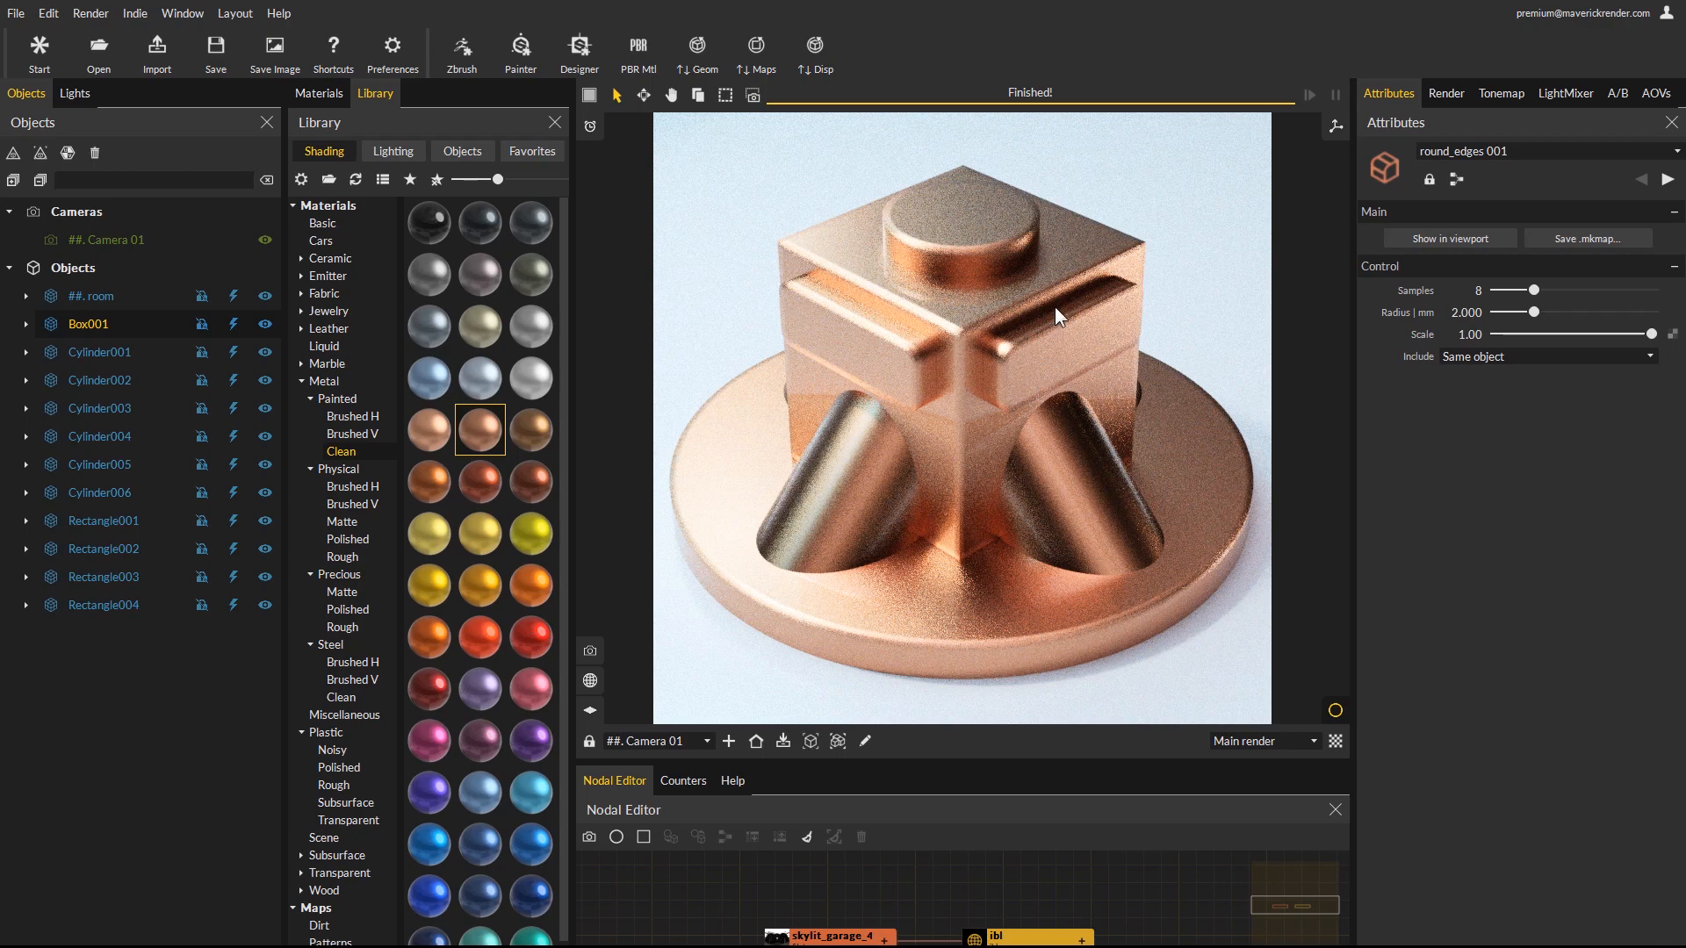
click(1494, 355)
click(1482, 399)
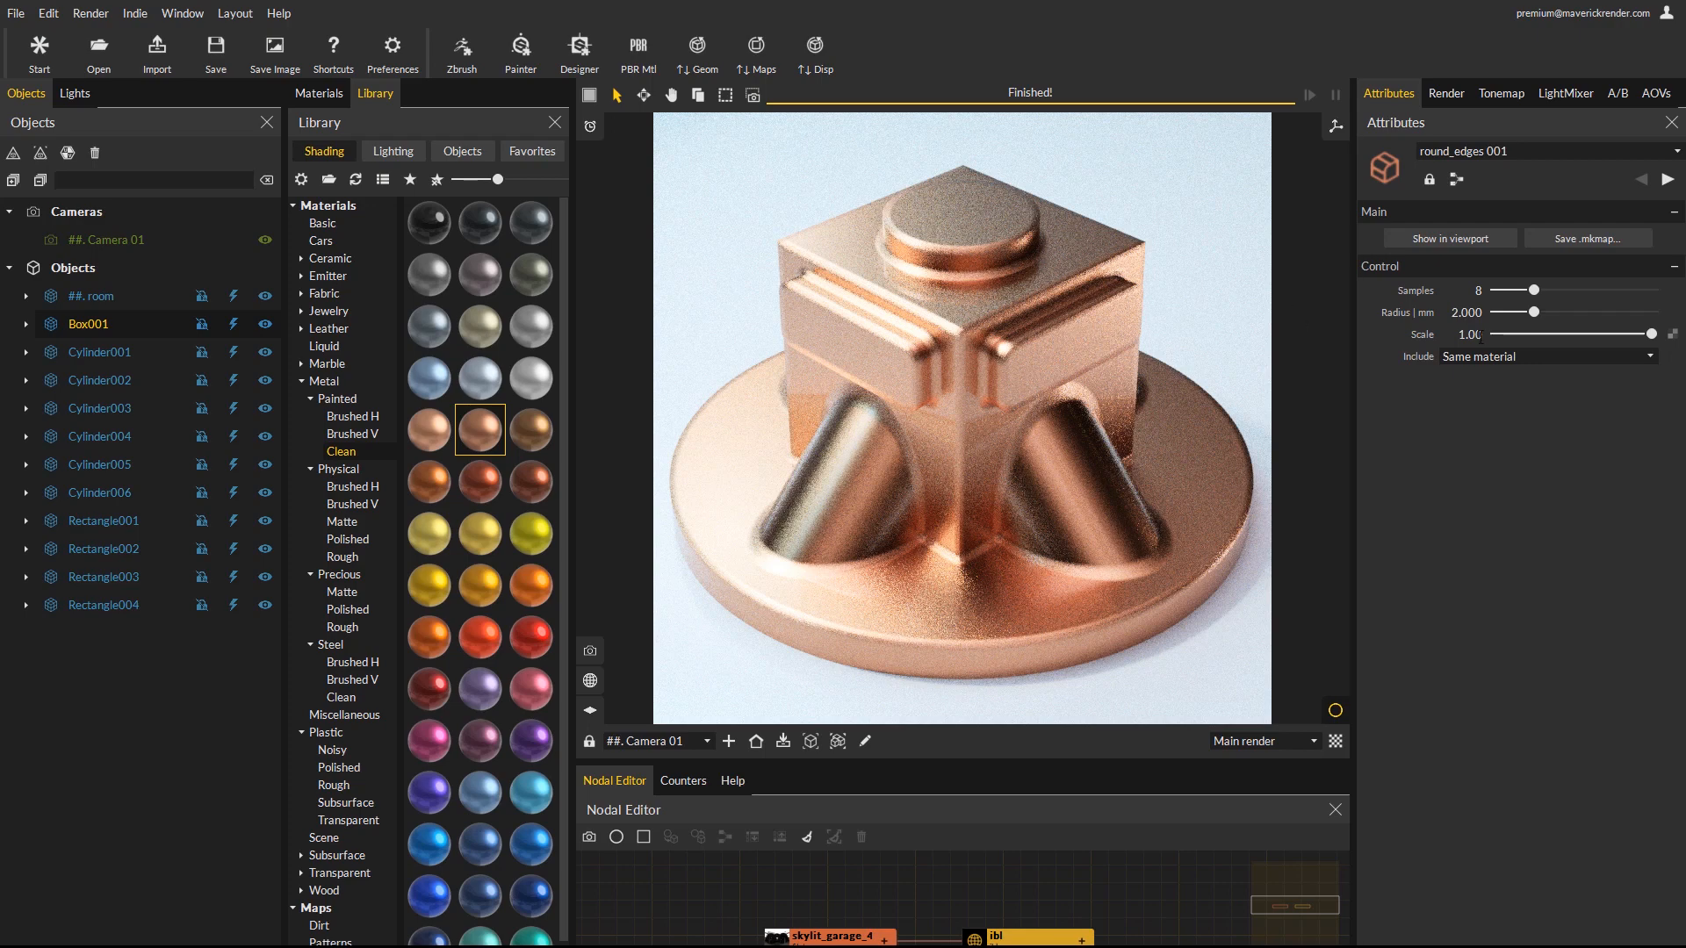
Drive the round_edges scale with a new noise map of size 0.05, low 0.43 and high 0.61.
click(1672, 336)
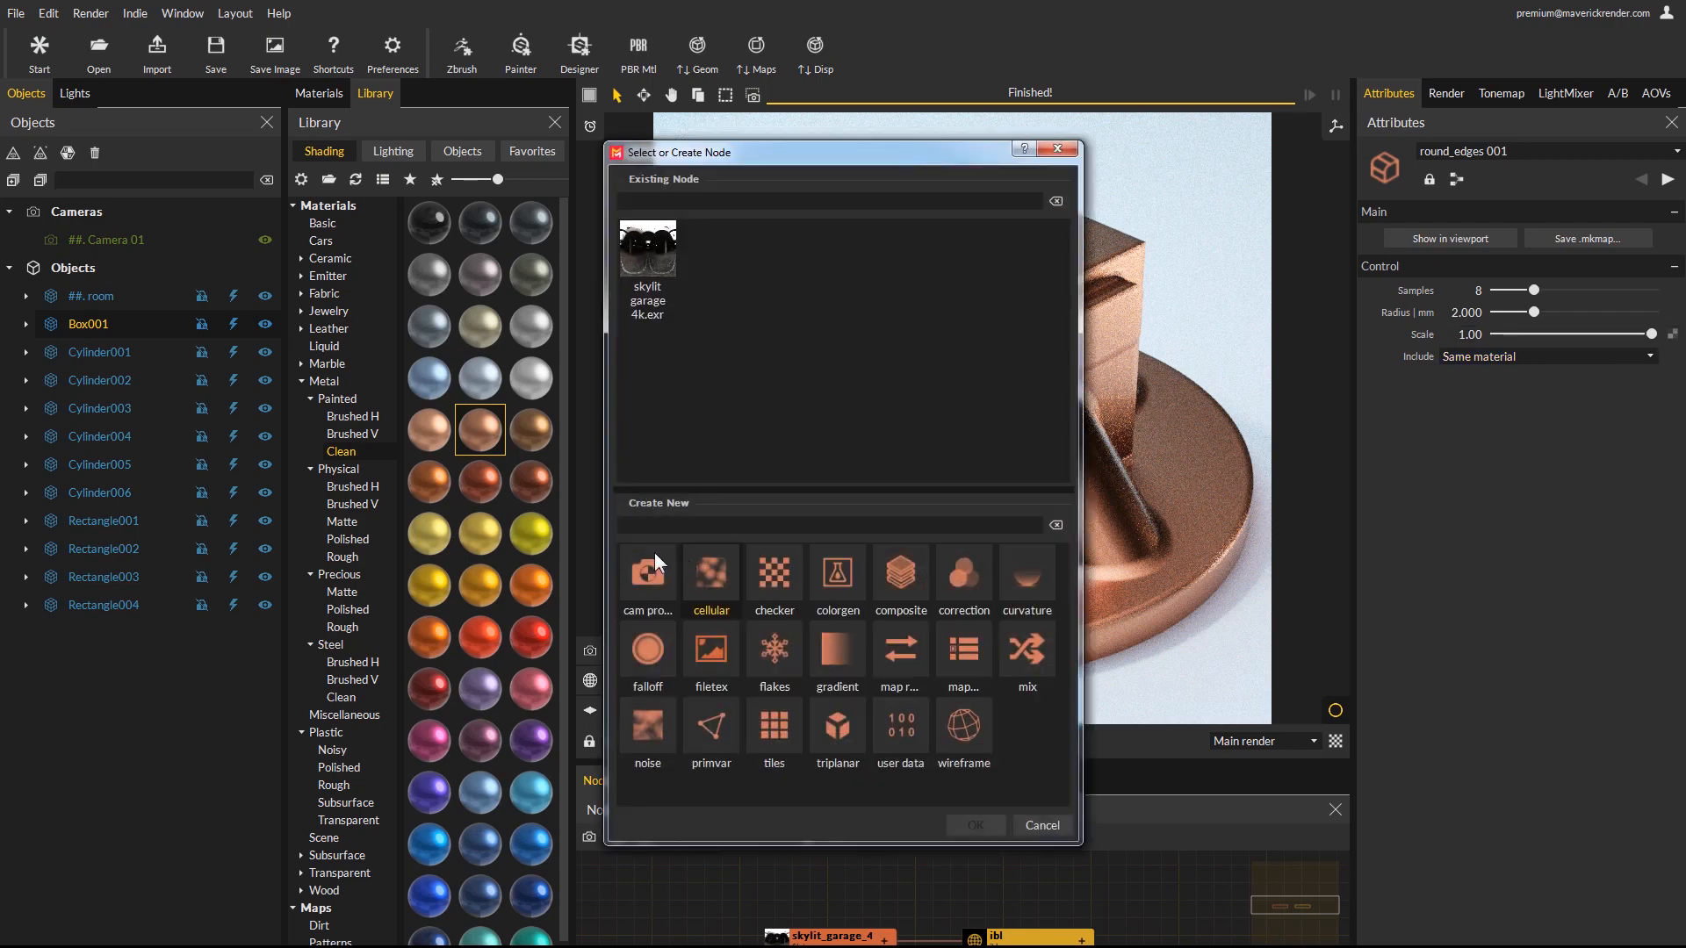
double_click(644, 729)
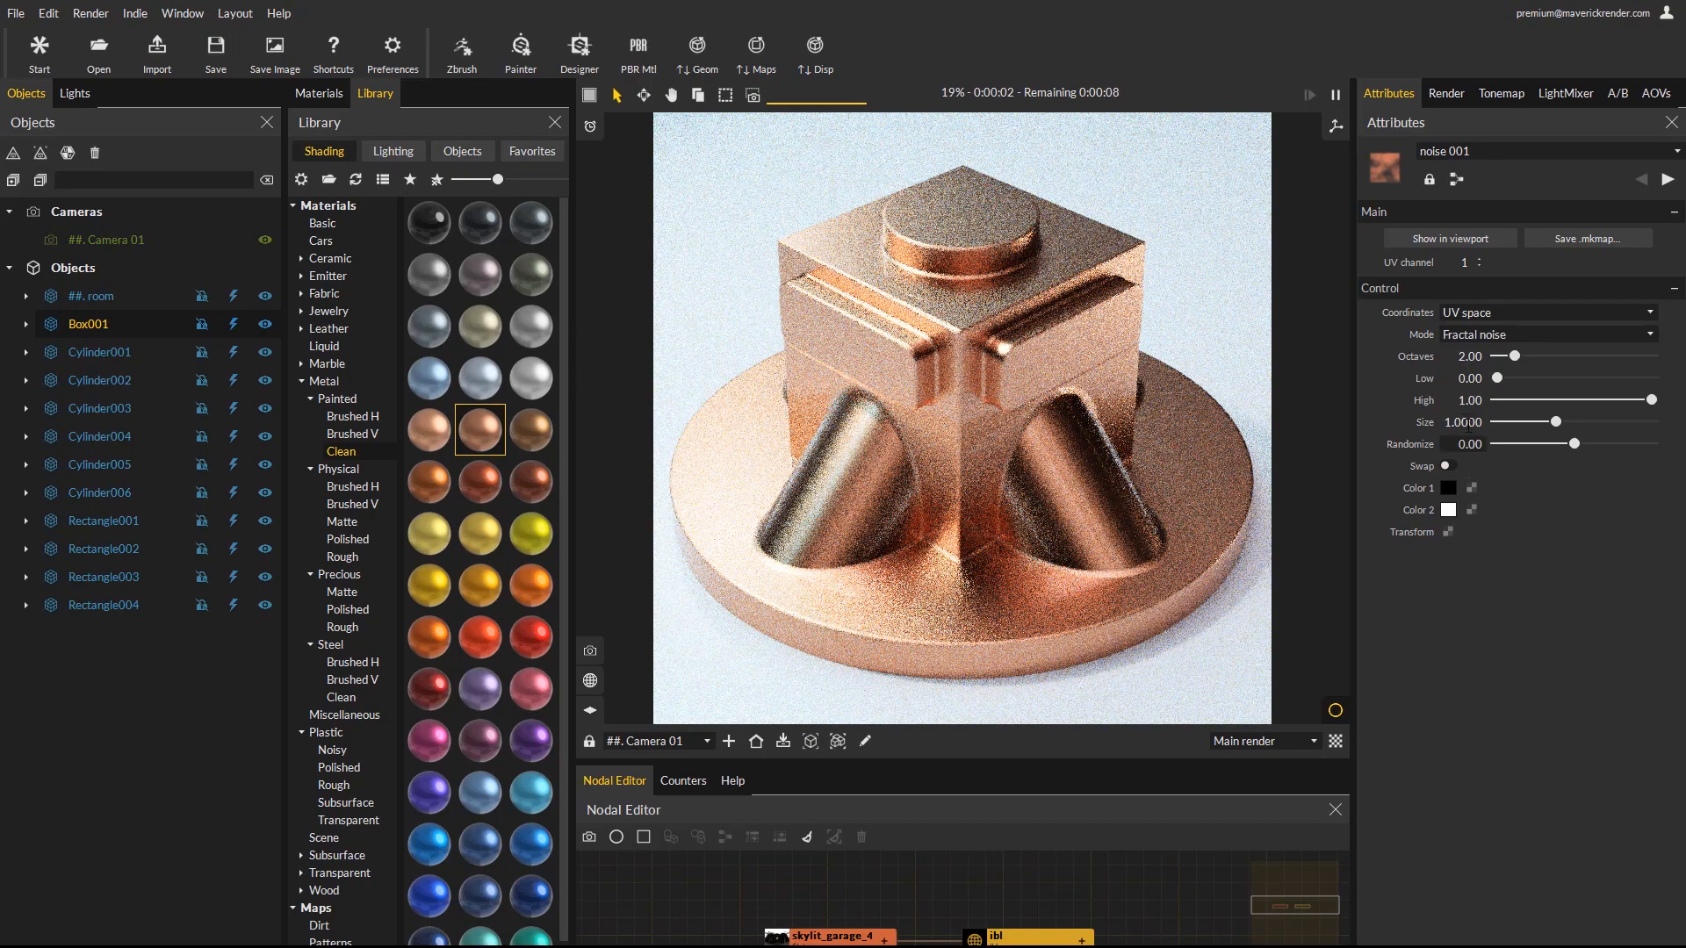
double_click(1468, 423)
text(0.05)
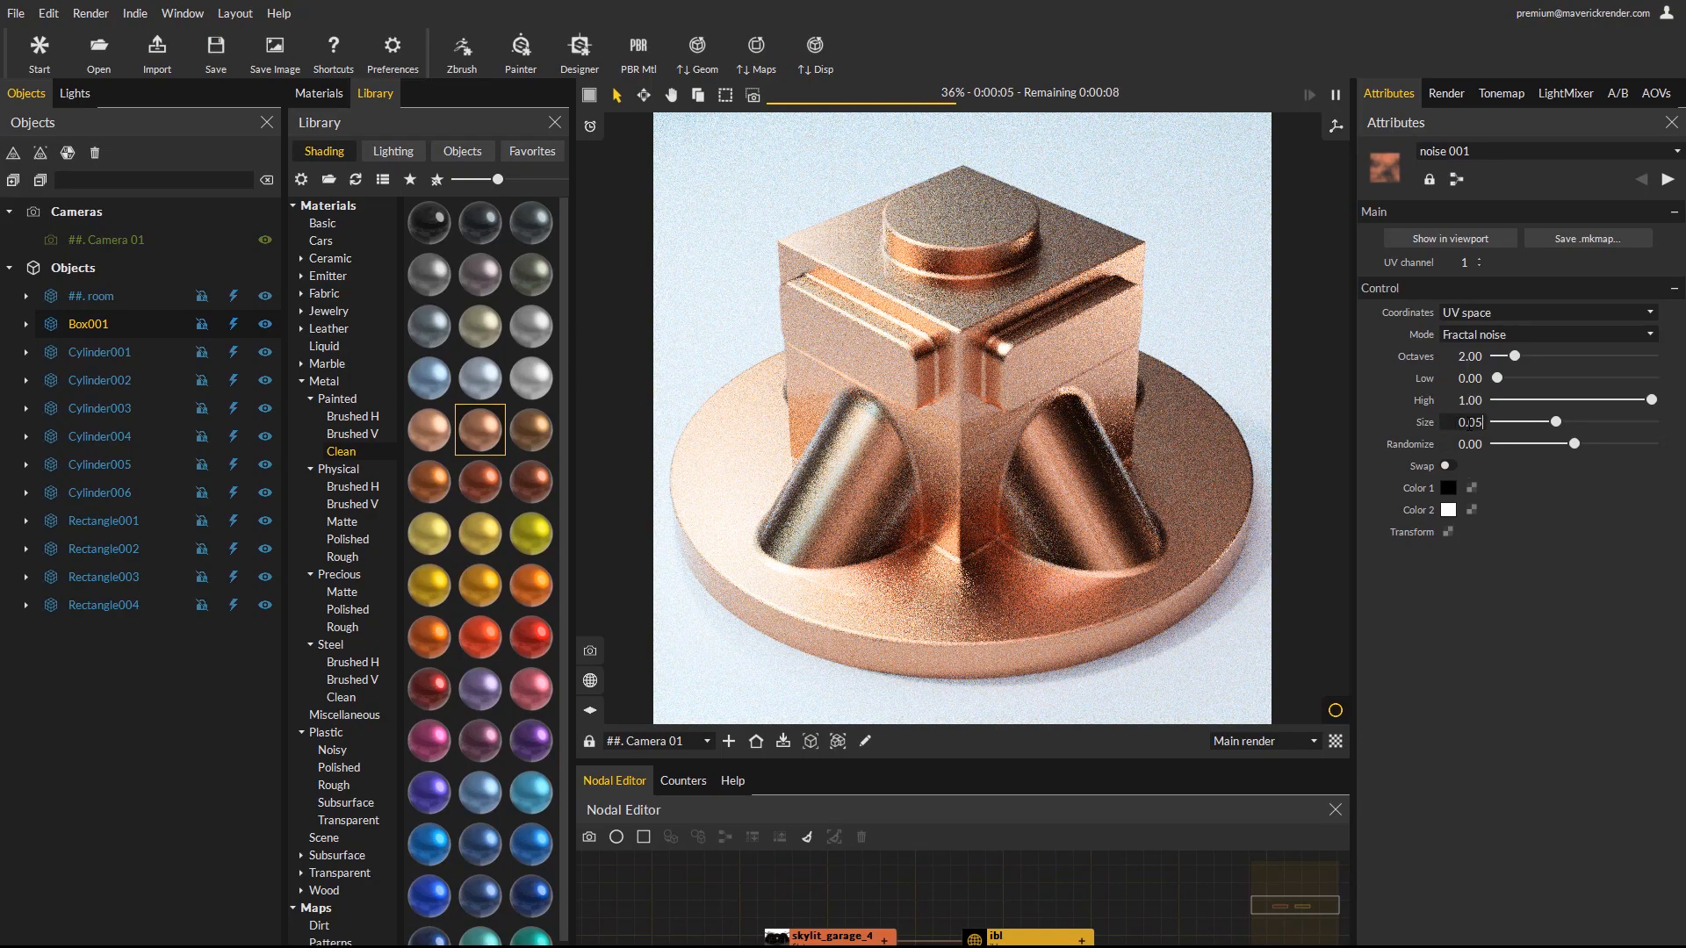
key(Return)
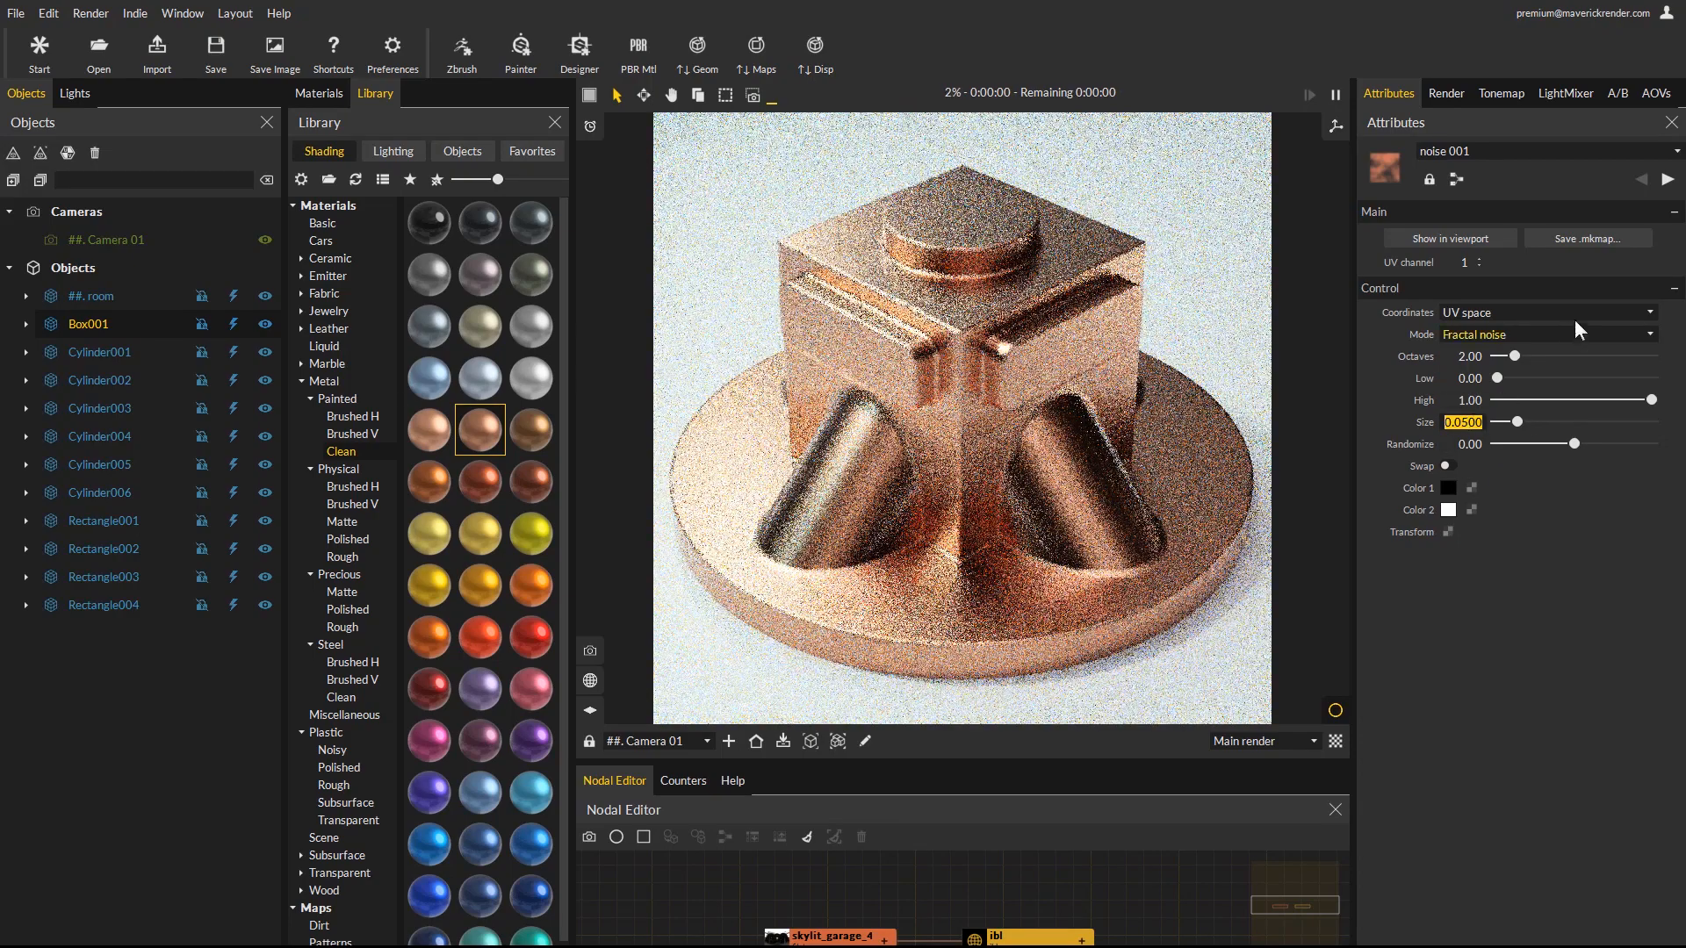
drag(1497, 378, 1587, 401)
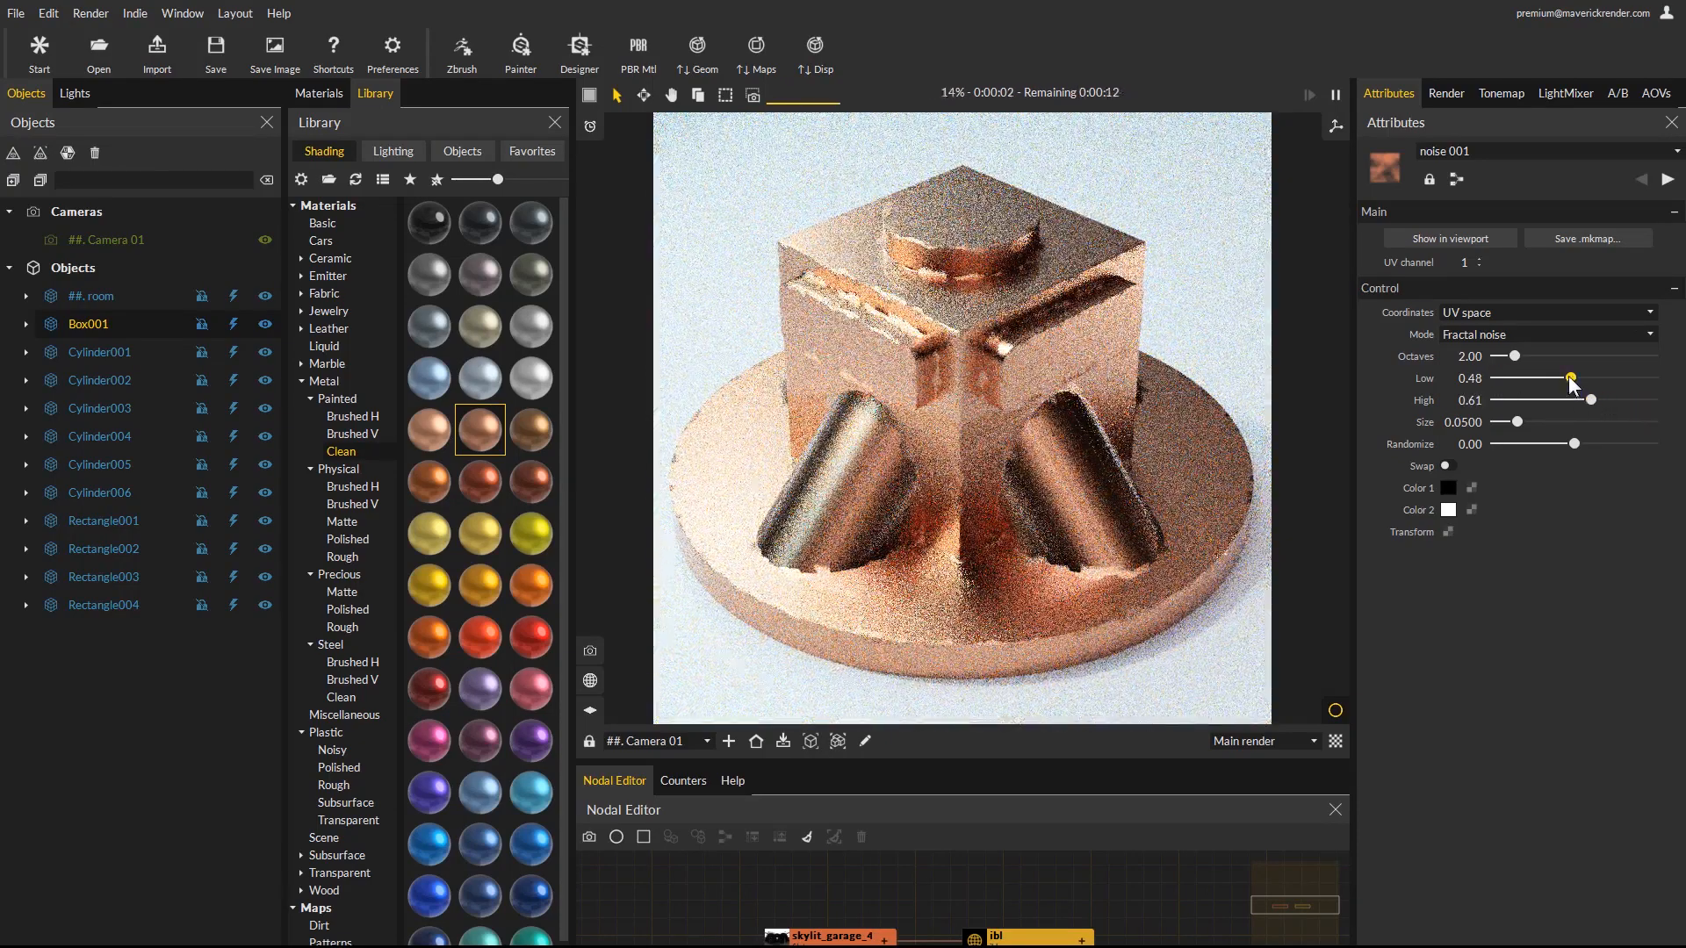
drag(1571, 379, 1563, 379)
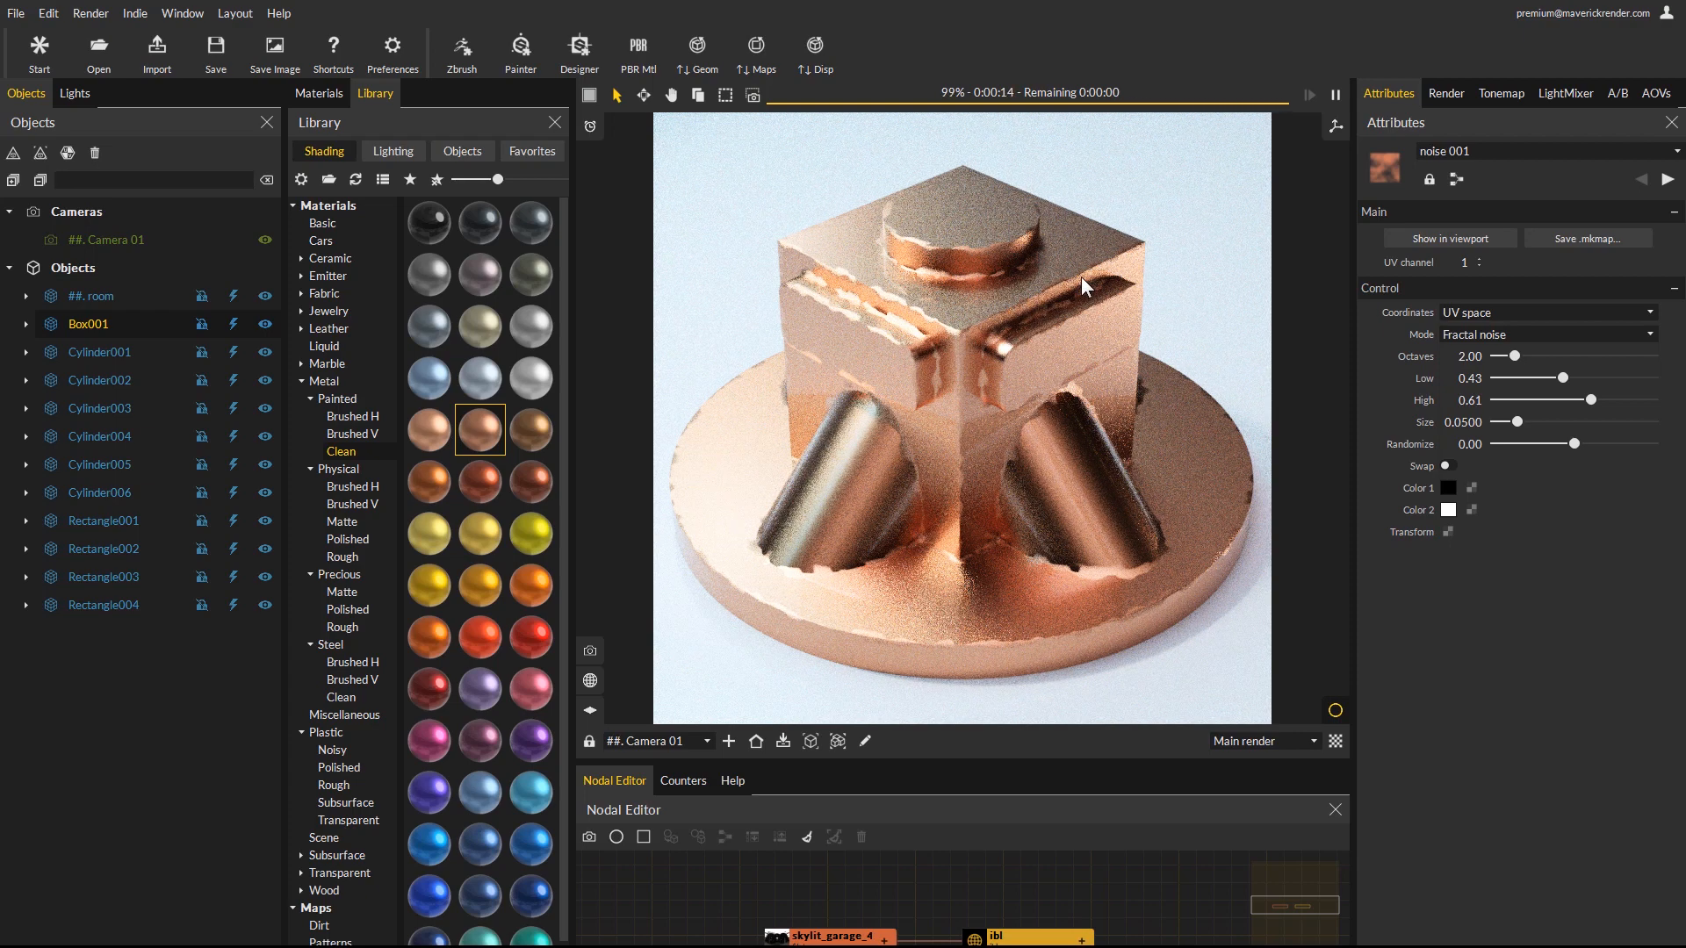
Delete round_edges from the metal material and assign the Mesh_A_01.png pattern map as its bump.
click(1120, 291)
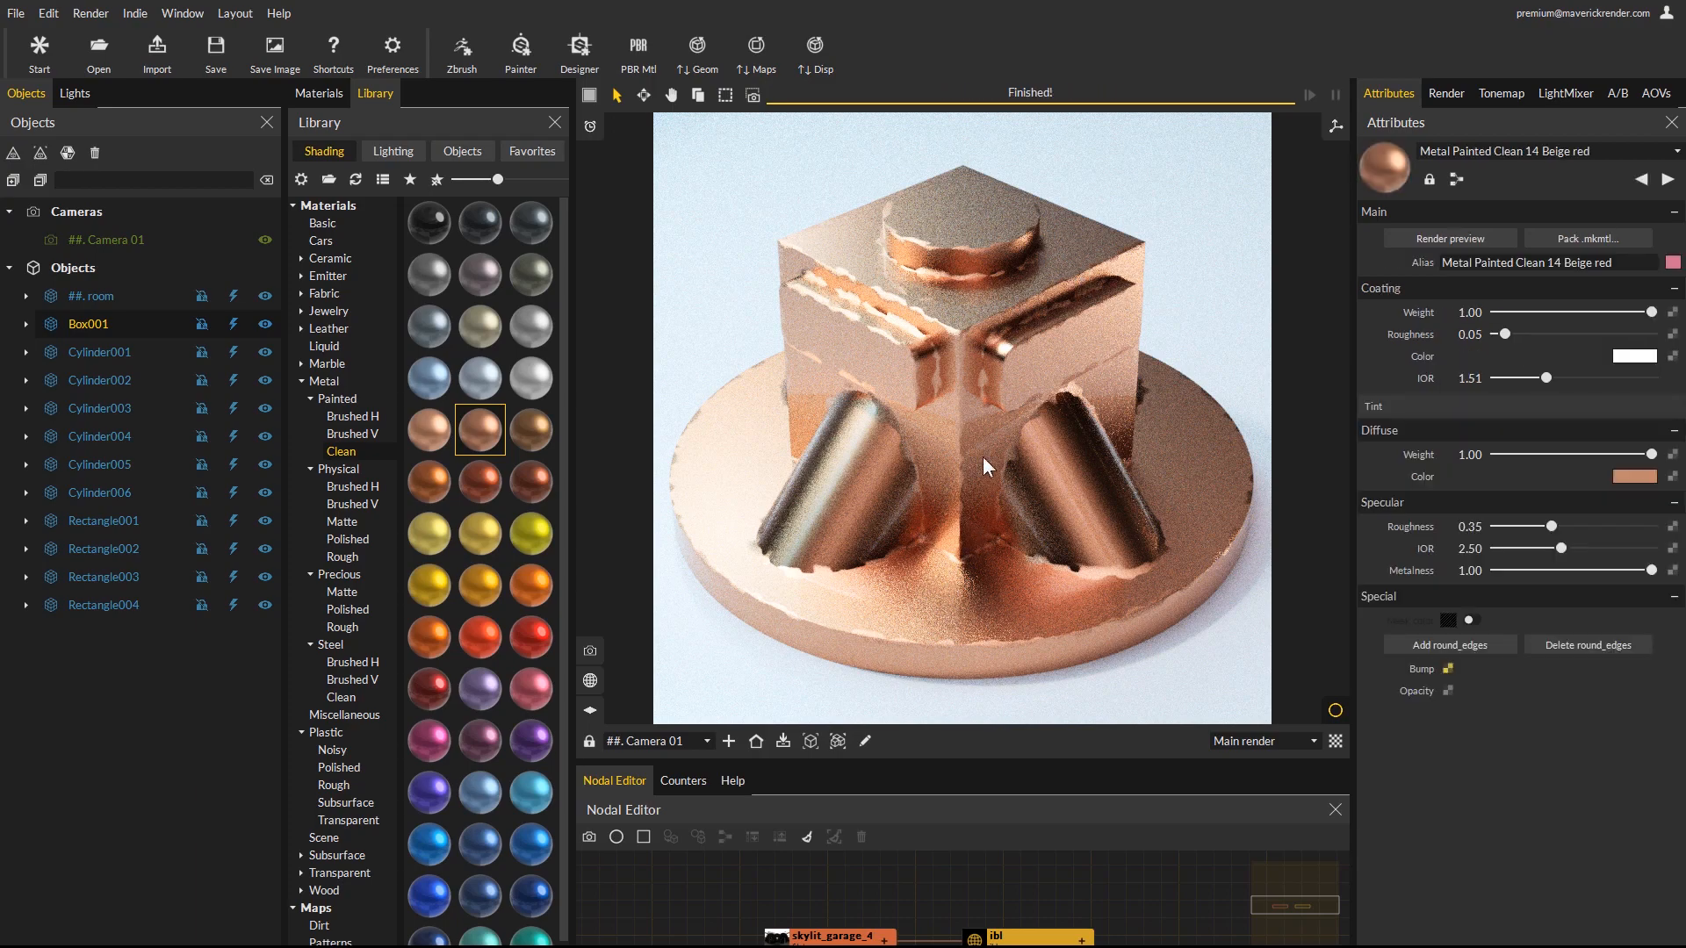
click(1588, 645)
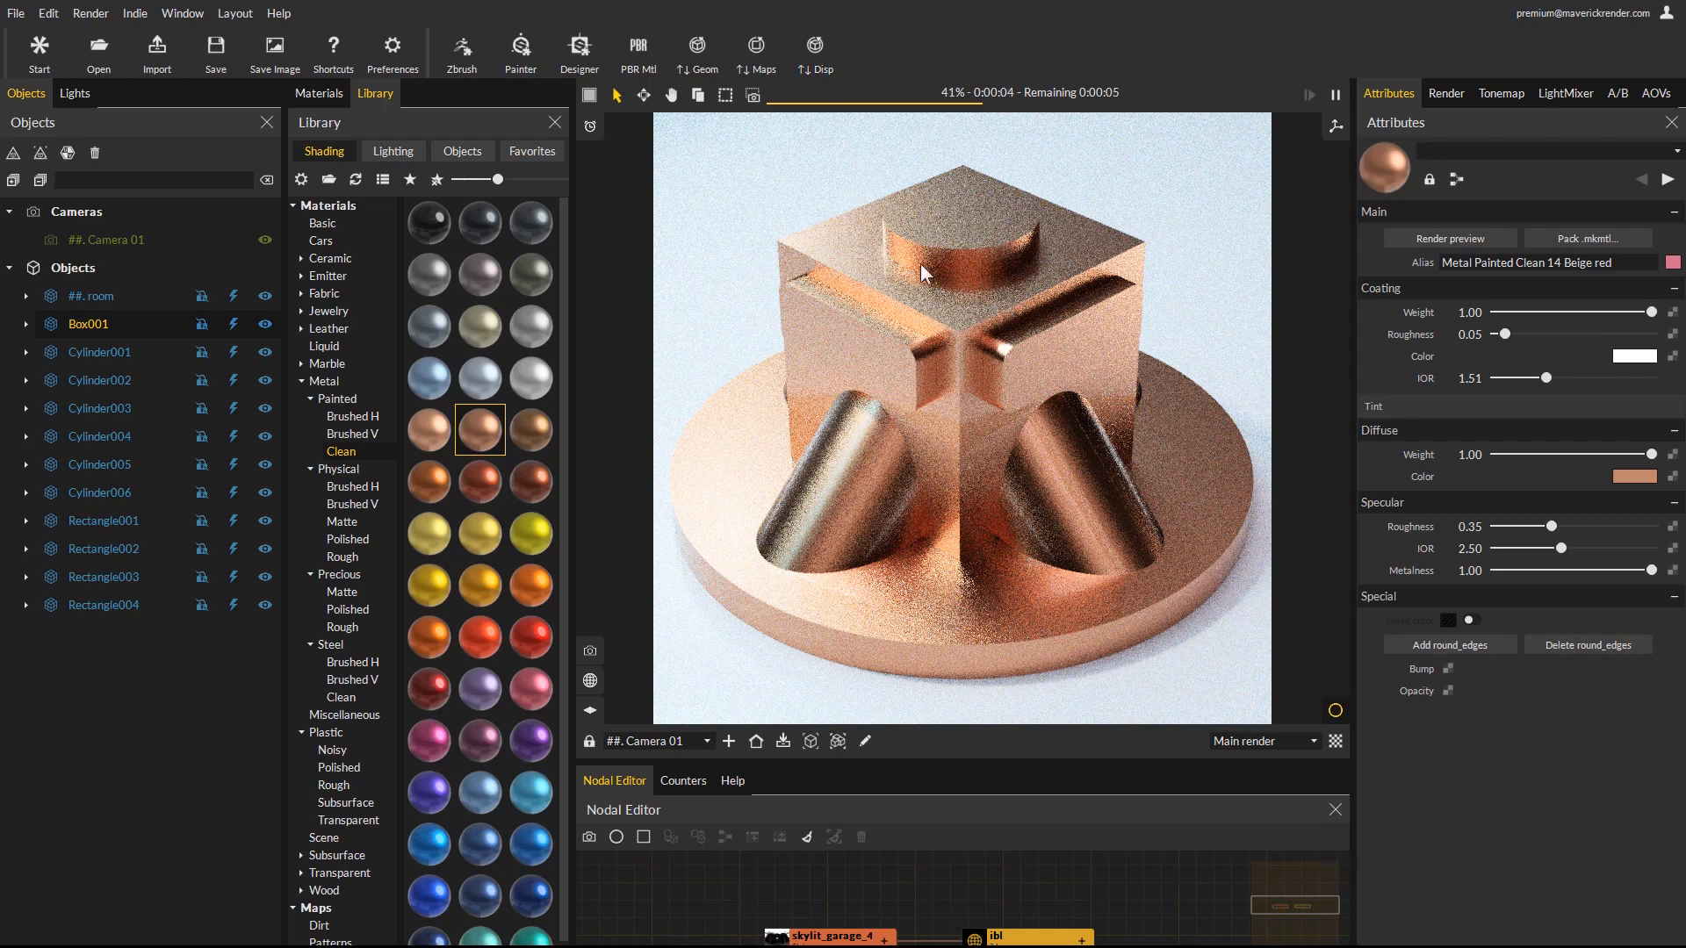
click(302, 382)
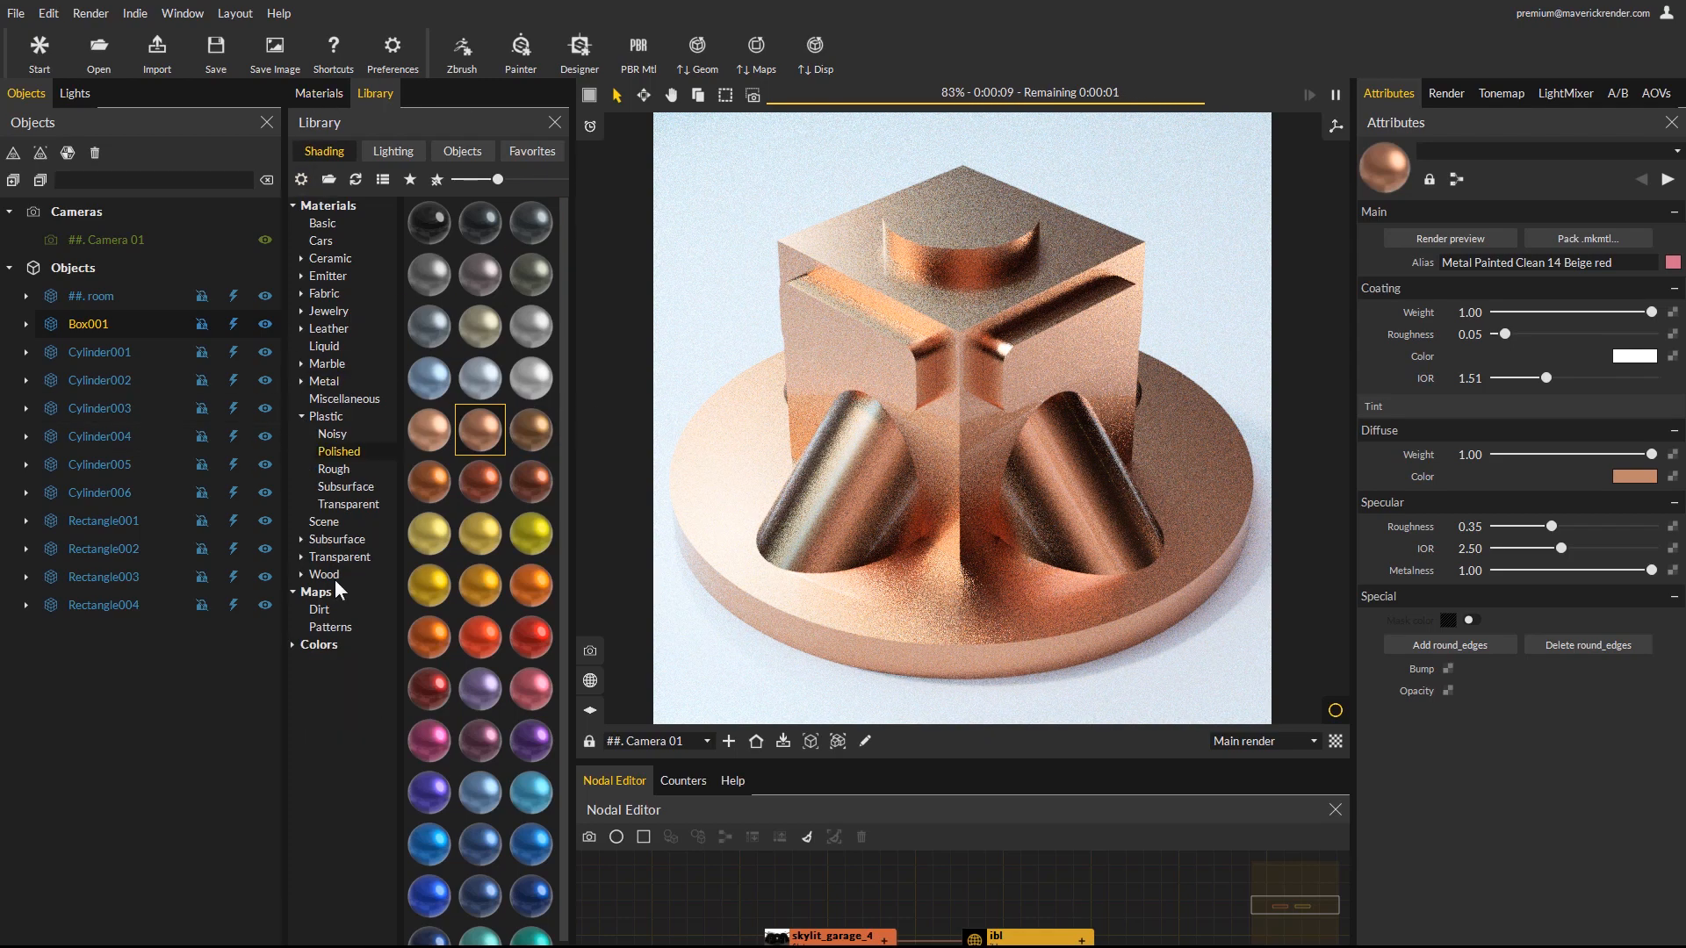
click(317, 610)
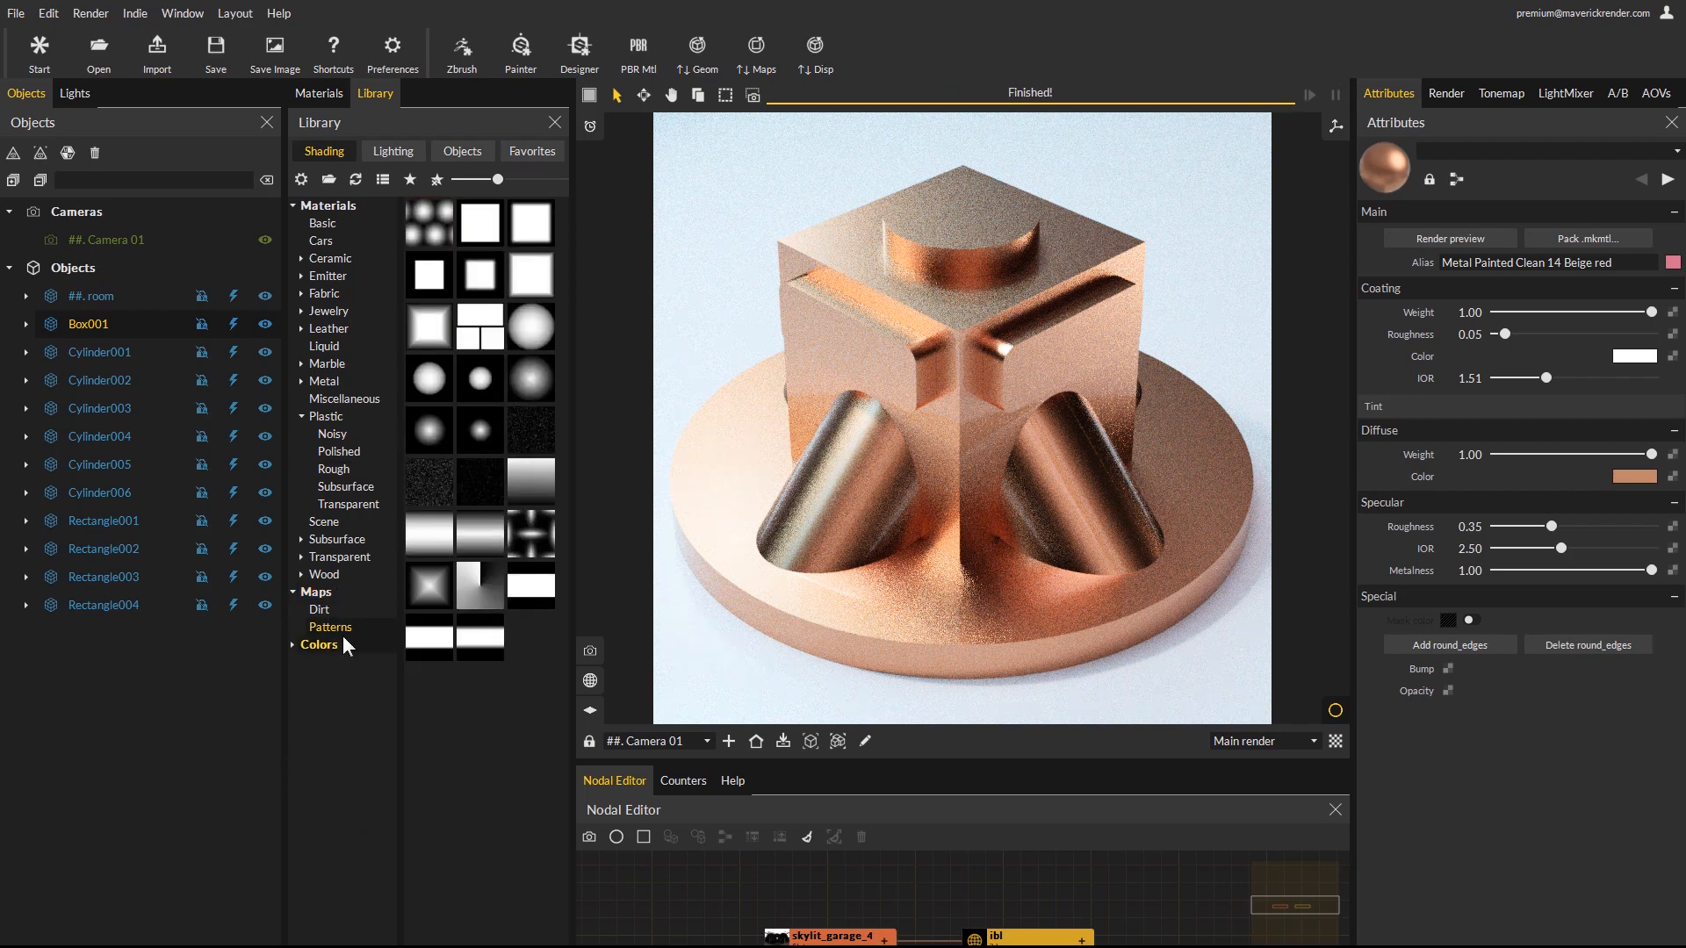
drag(527, 538, 1451, 674)
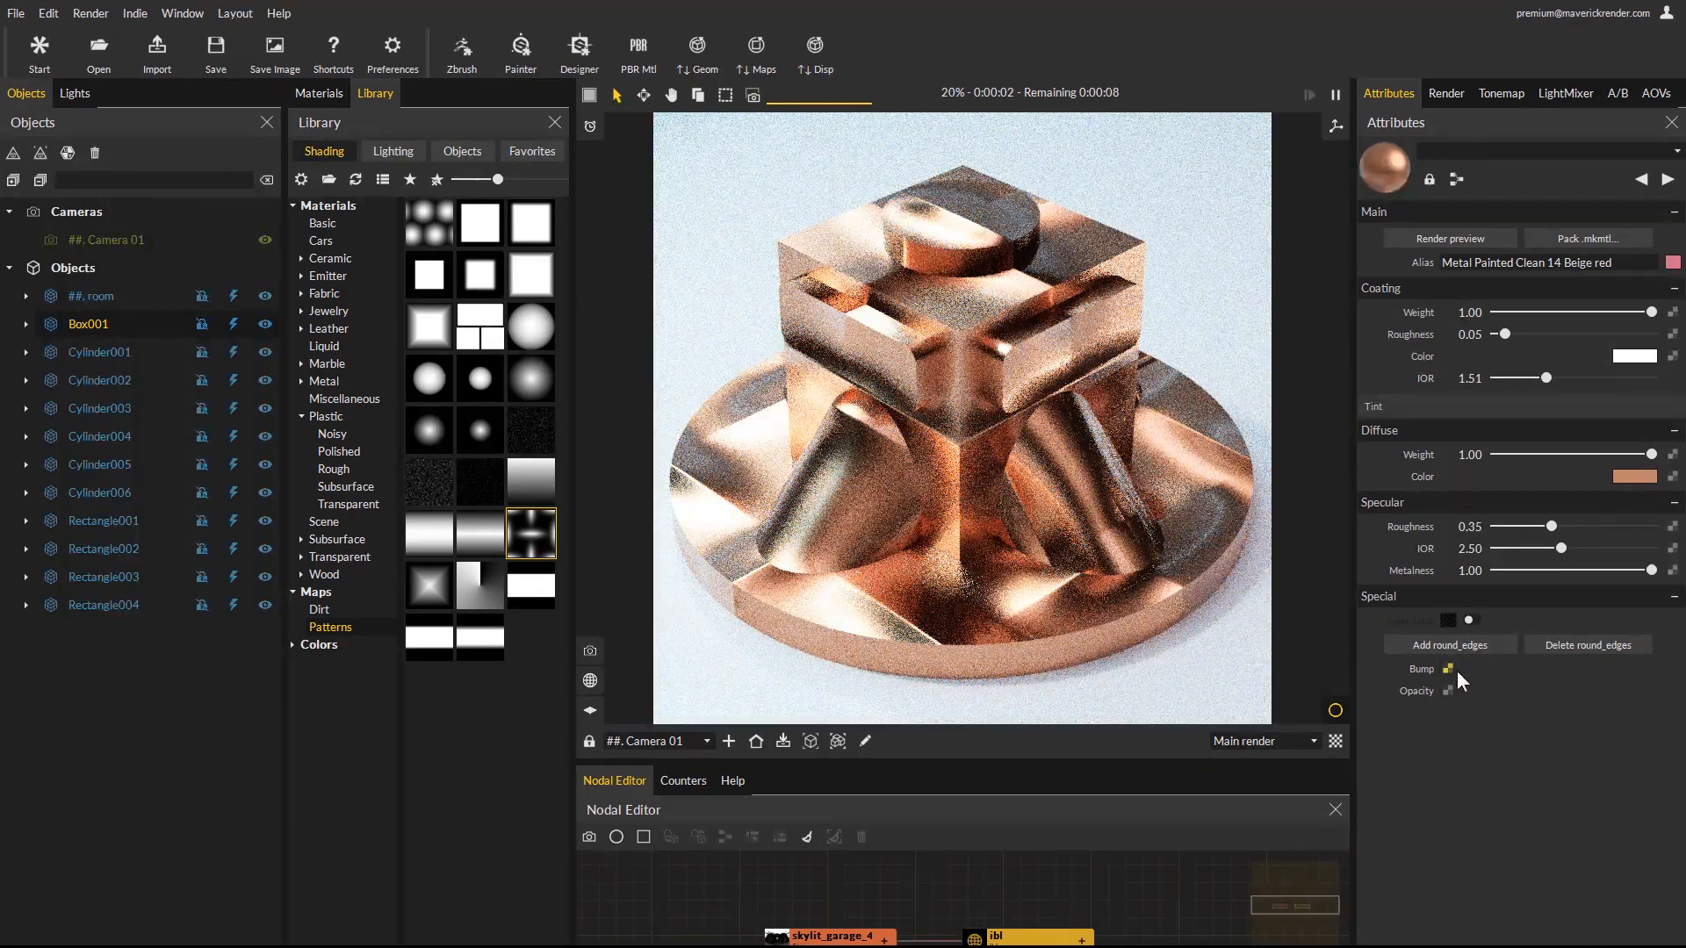
Set the repeat of the Mesh_A_01.png bump image to 25 in both directions.
click(1449, 669)
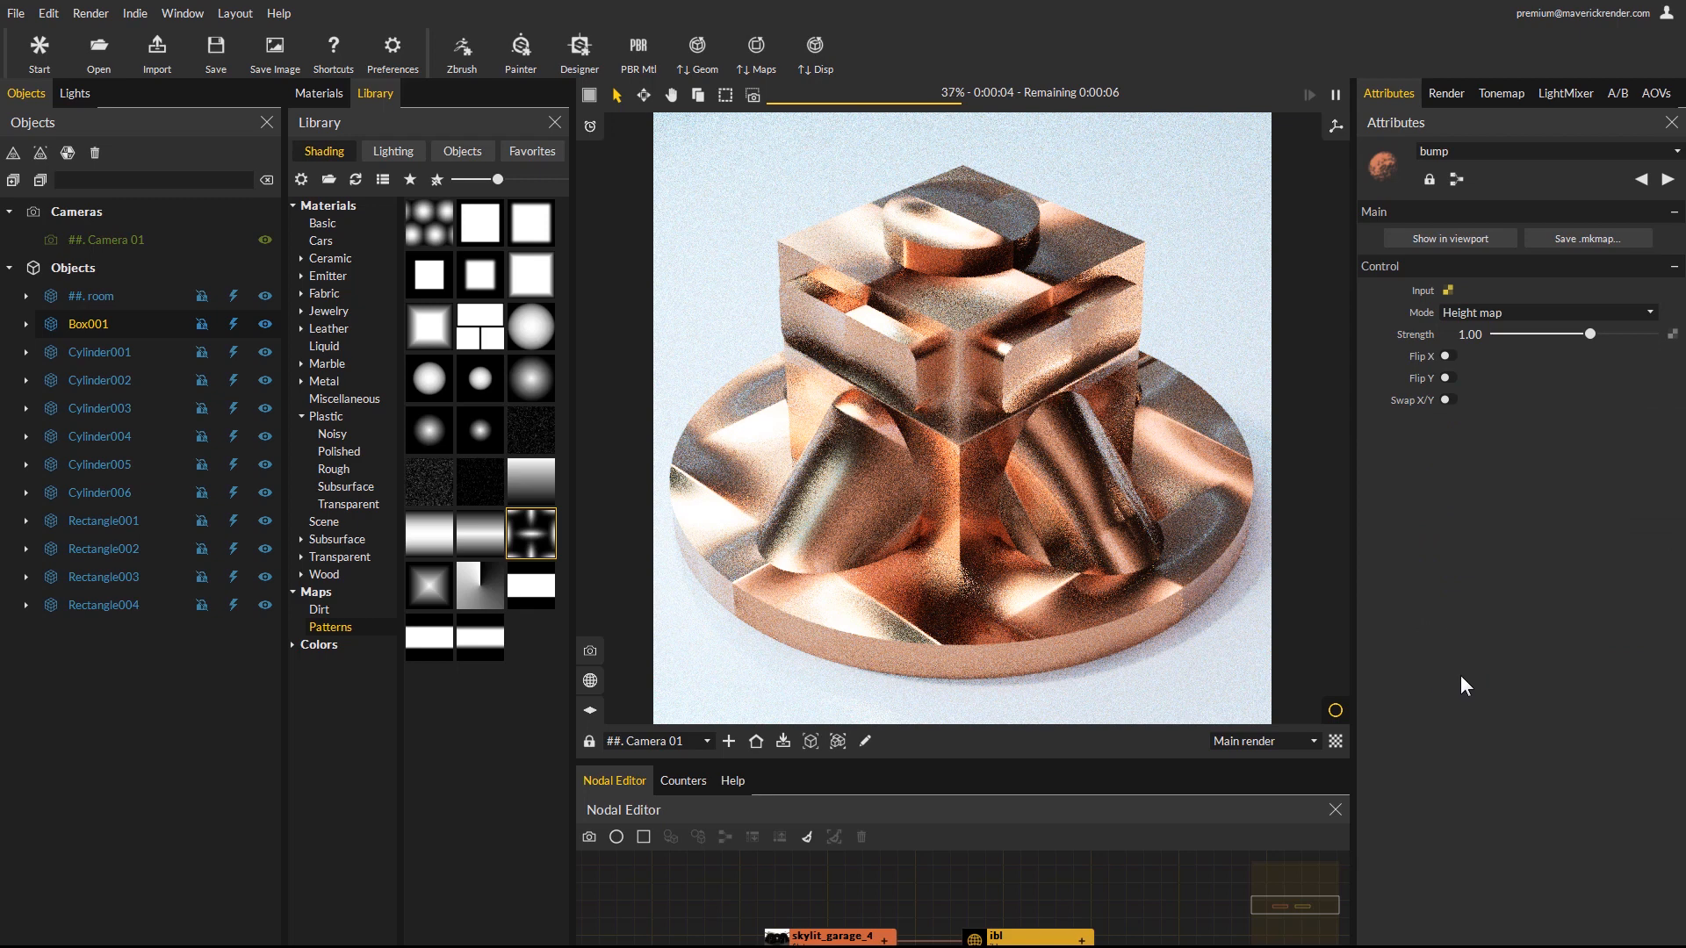
click(1450, 289)
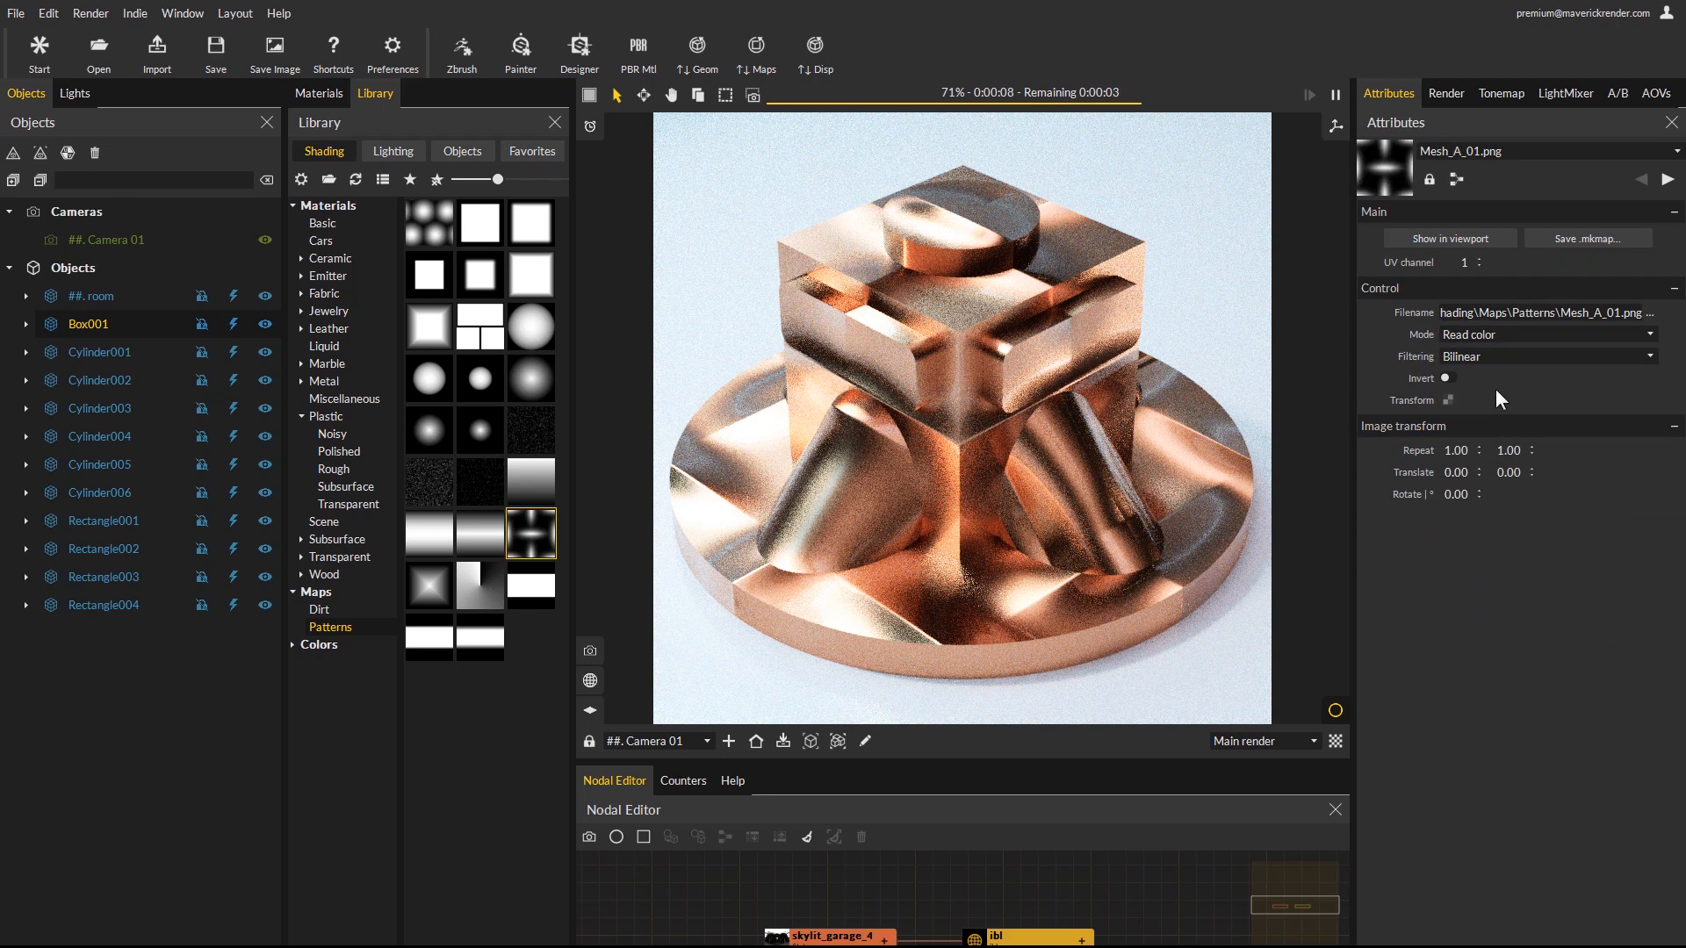
double_click(1464, 450)
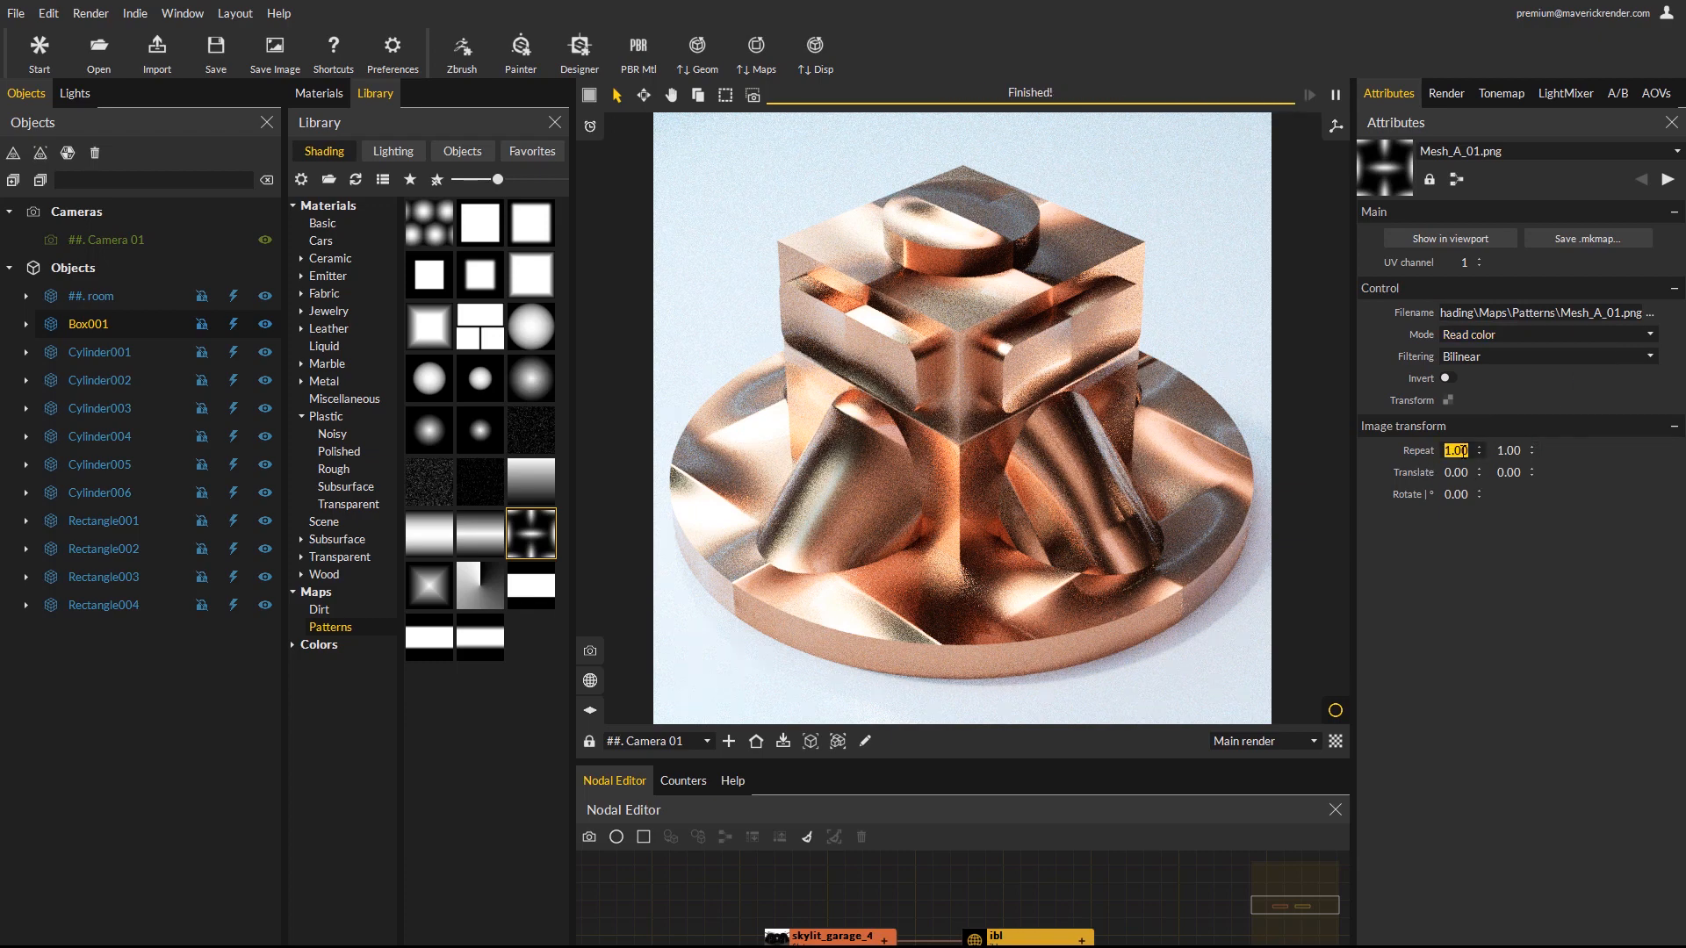
text(2.5)
key(Tab)
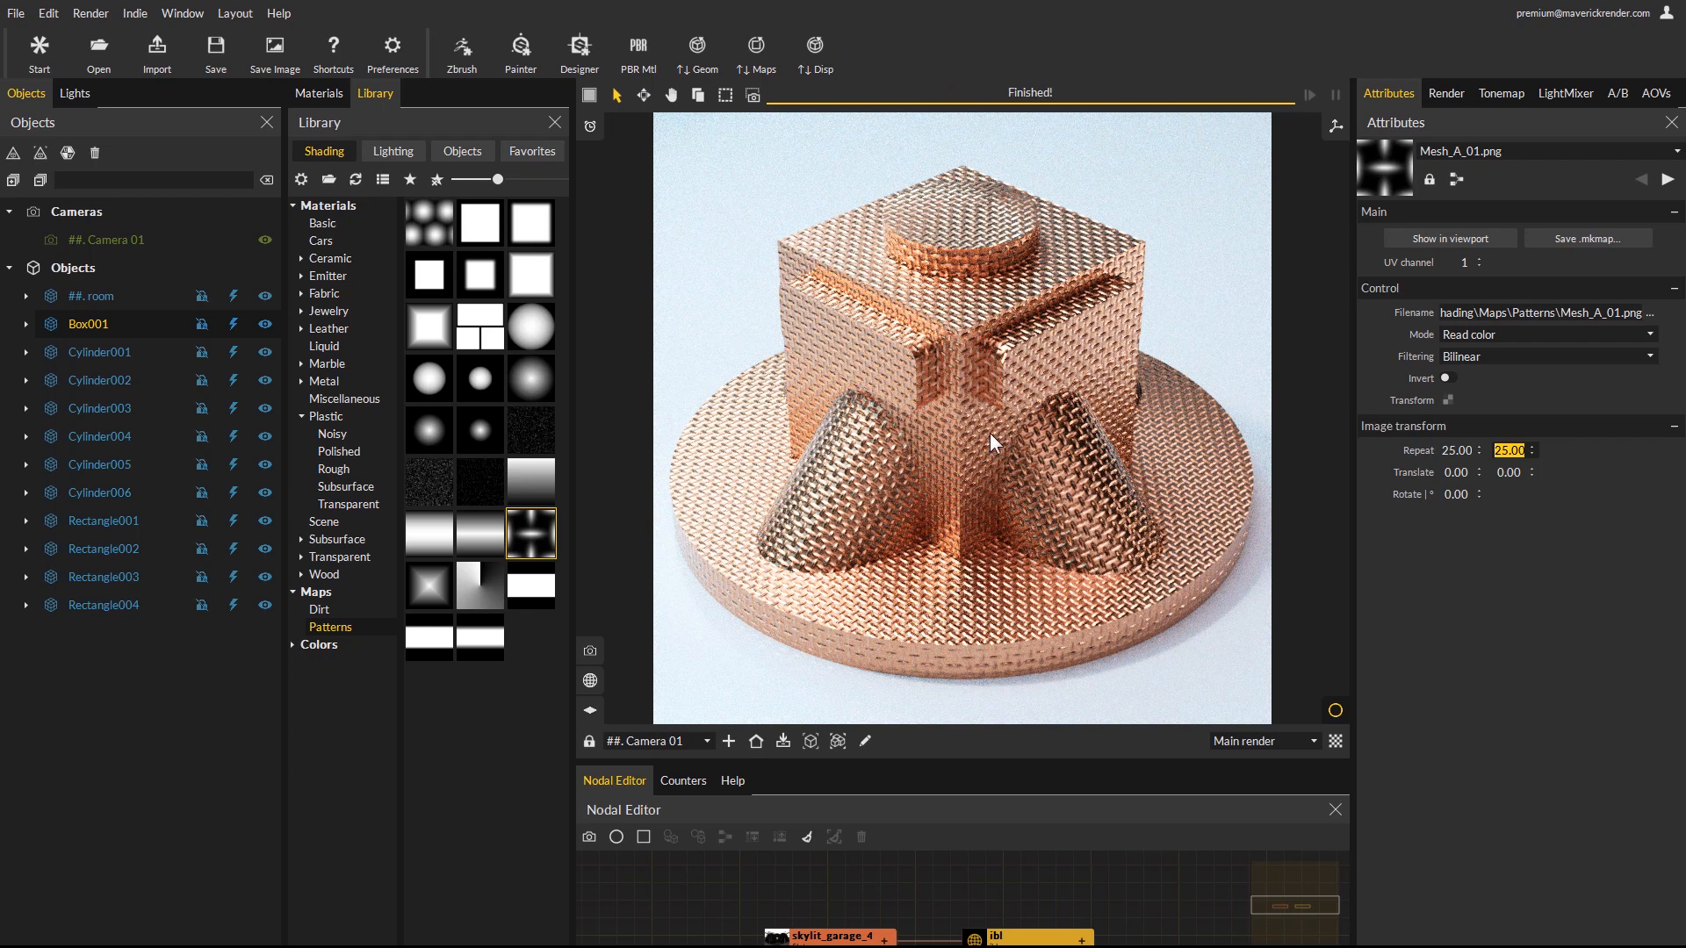
Add round_edges to the mesh-bumped metal material and reduce Layer 1 of the bump blend to 0.38.
click(957, 313)
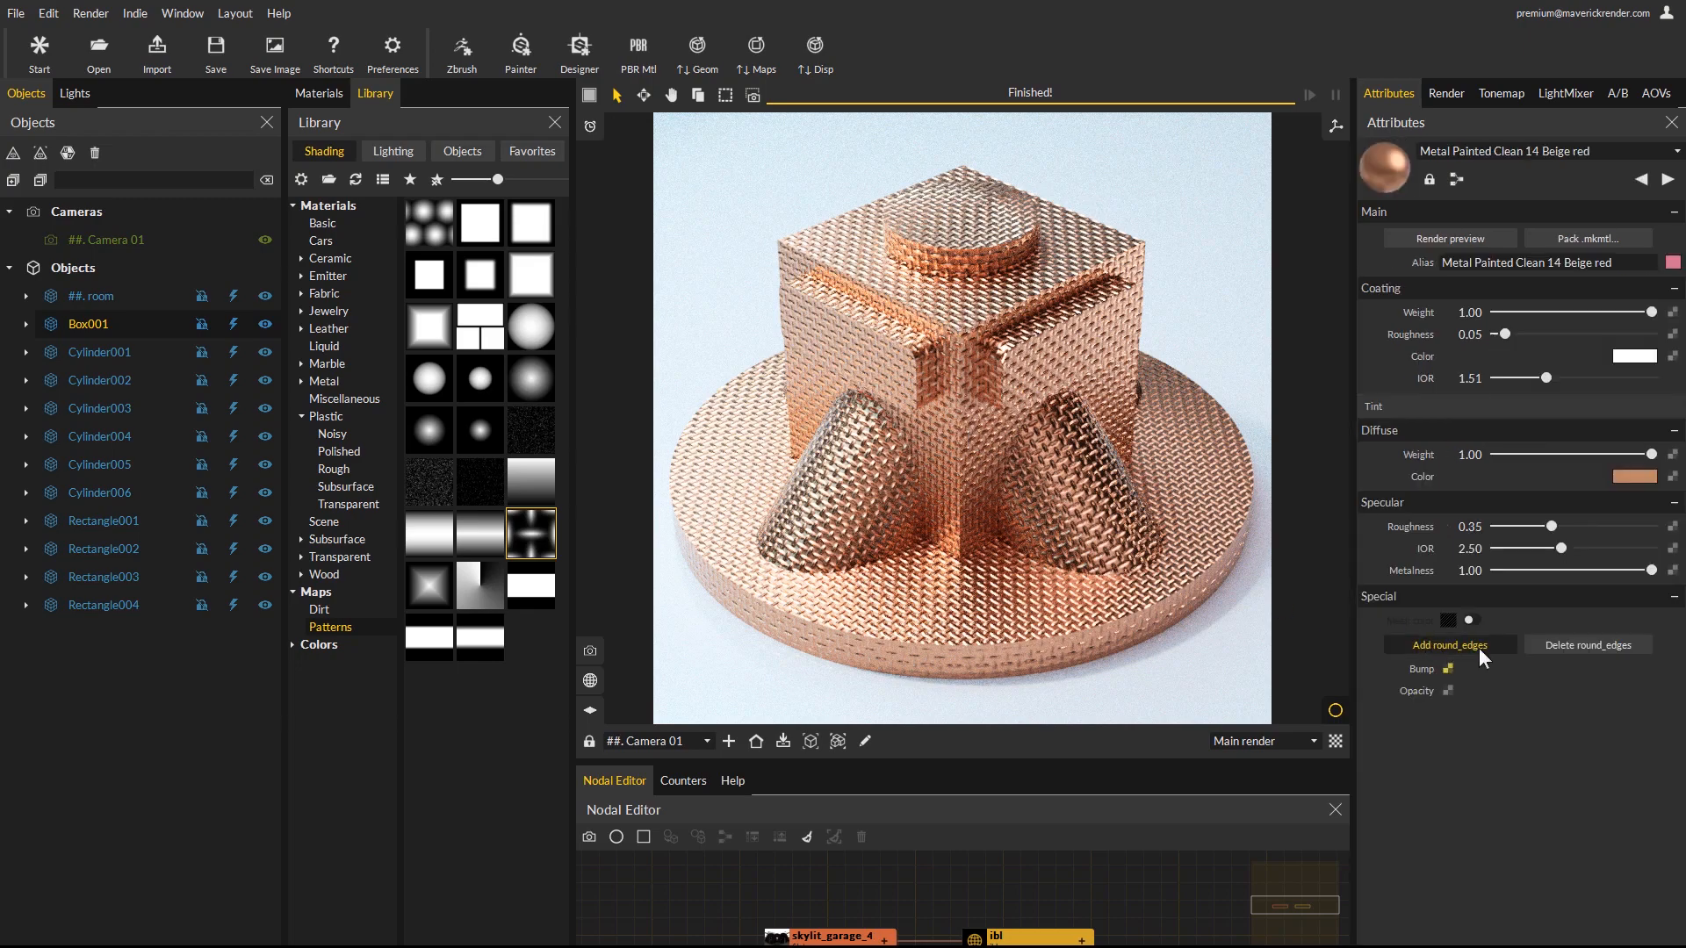
click(1452, 647)
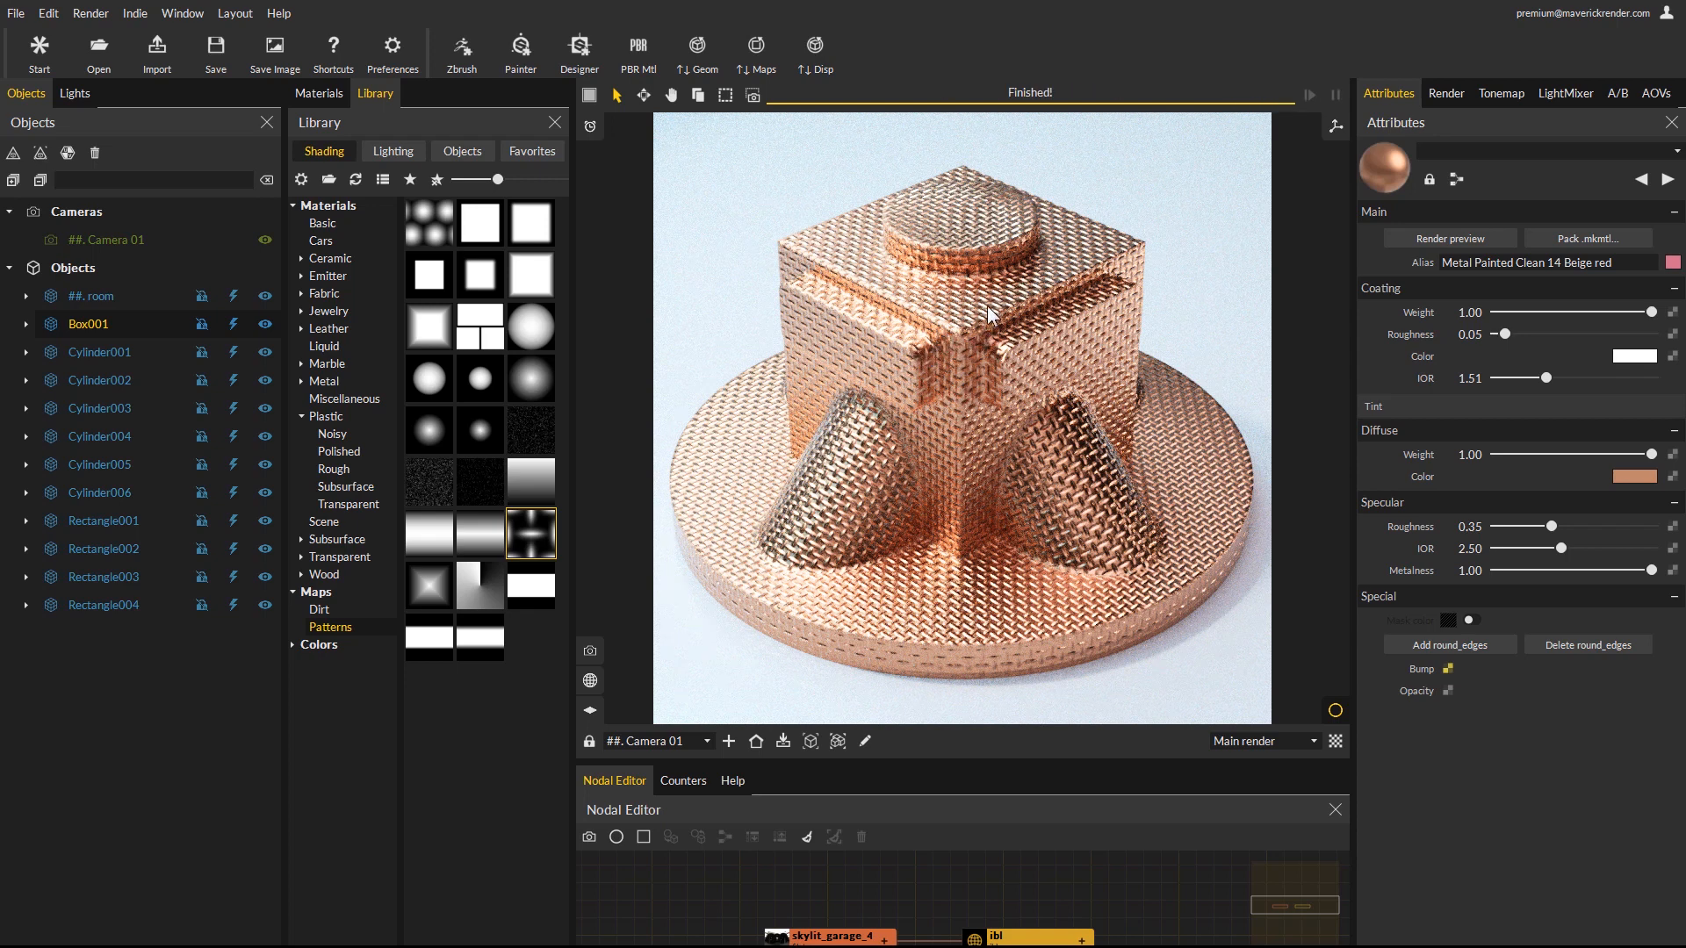
click(1448, 670)
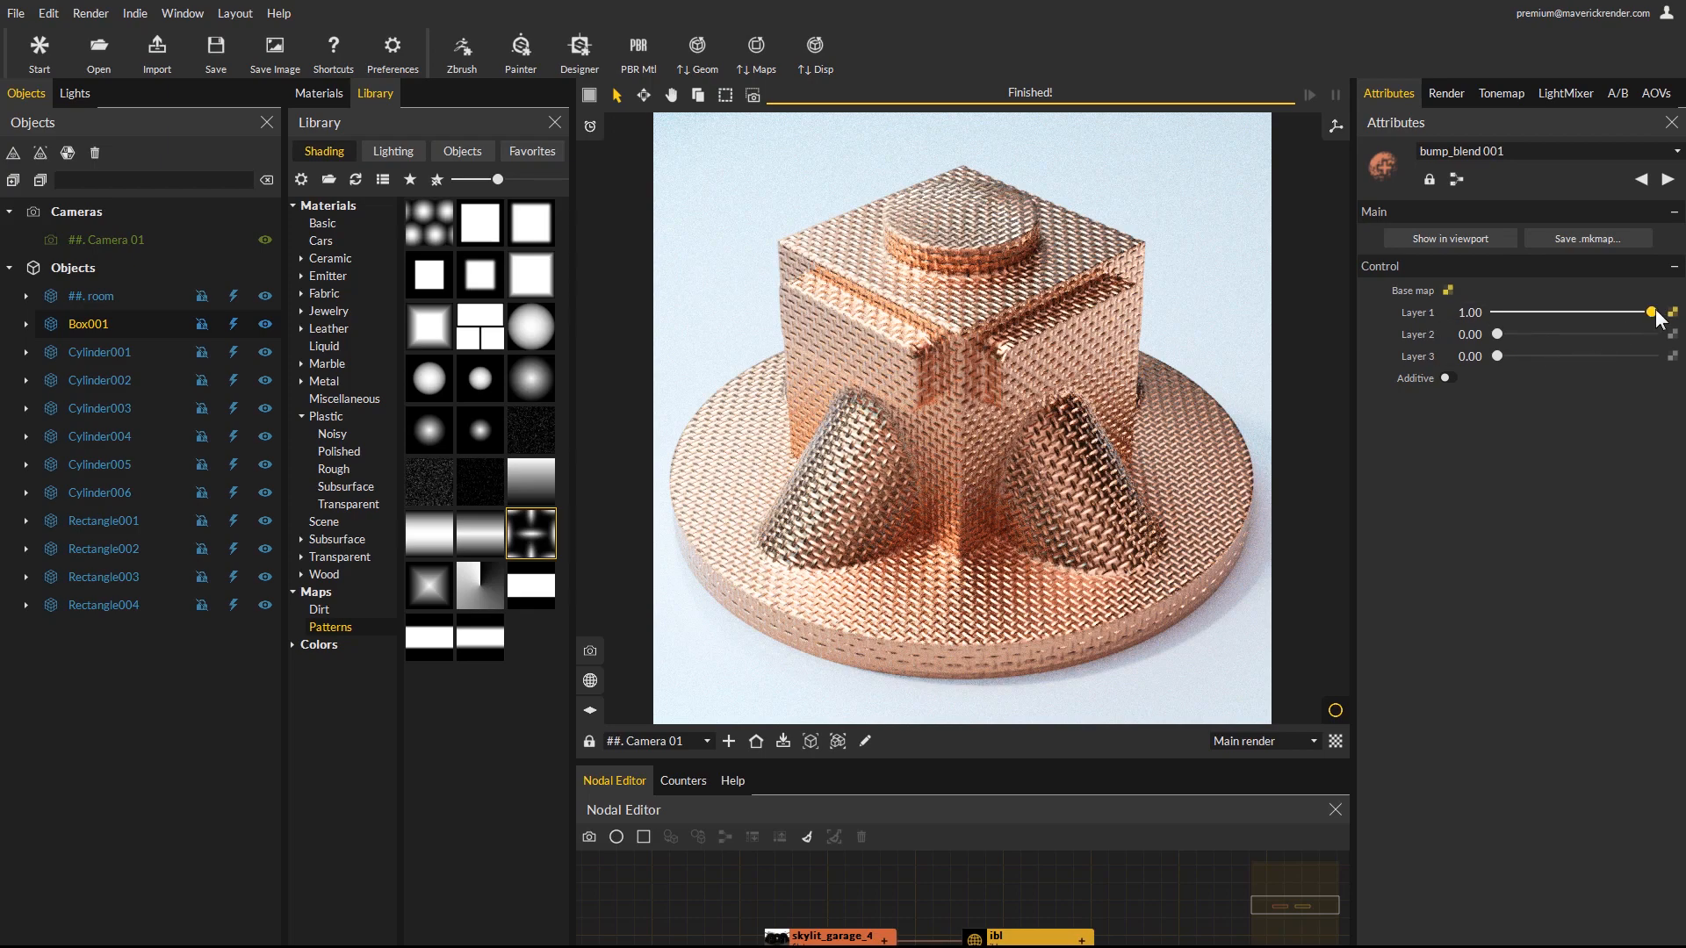
drag(1652, 314, 1555, 312)
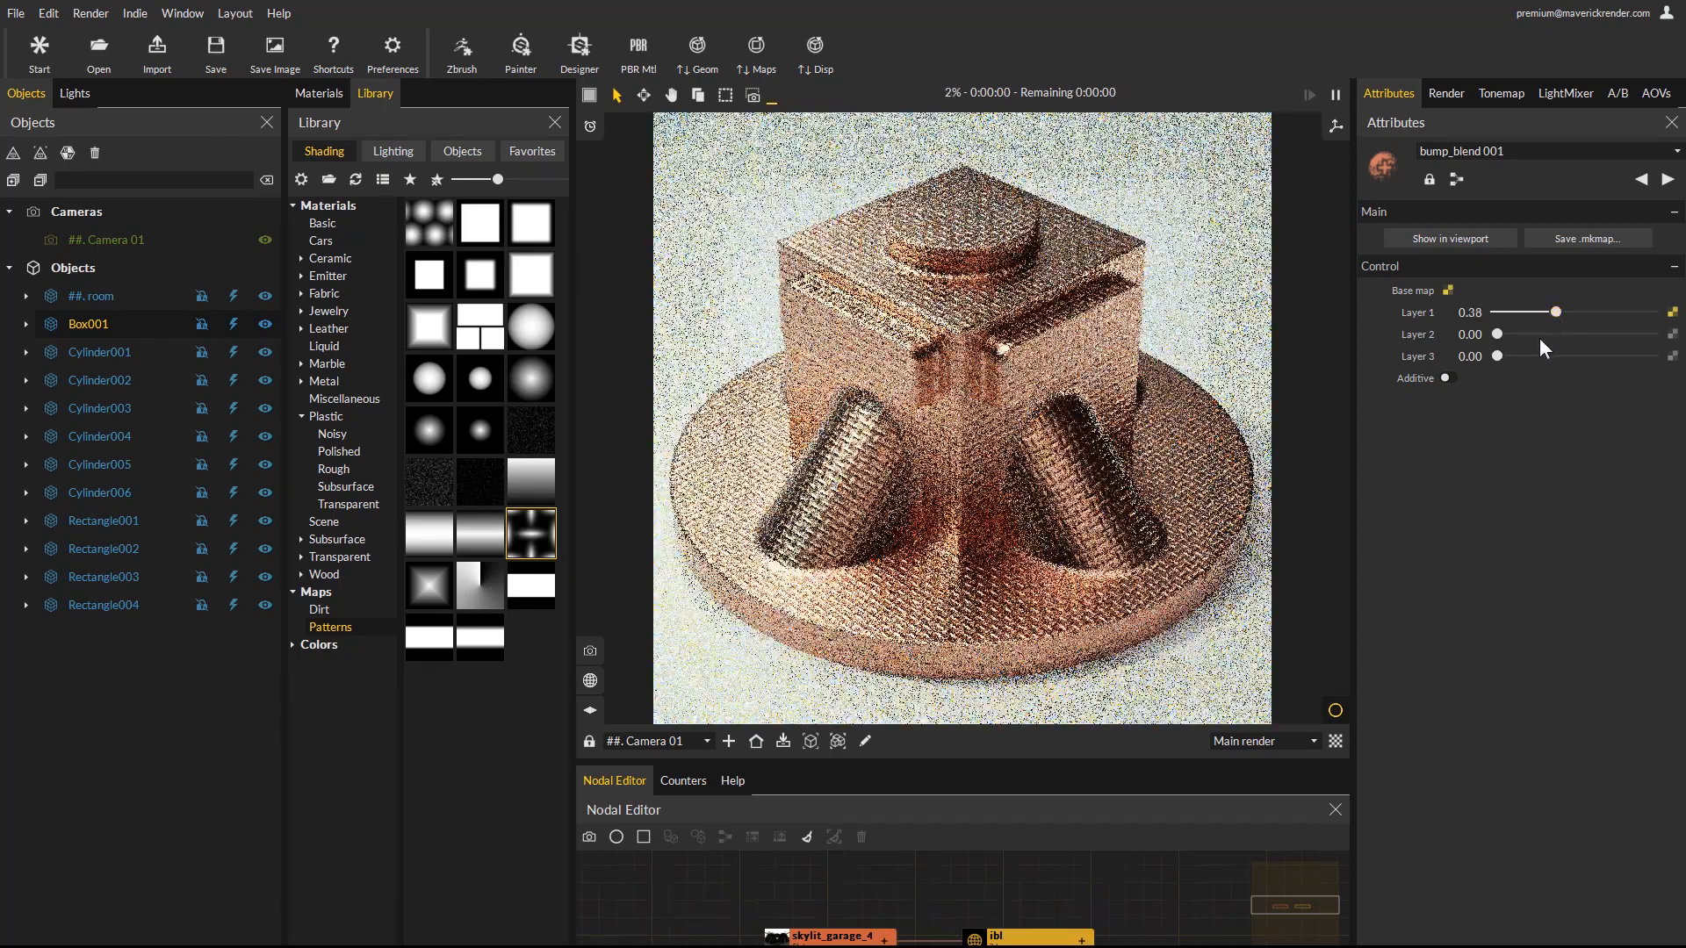
Set the radius of the bump blend's round_edges base map to 2 mm and return to the metal material.
click(1447, 290)
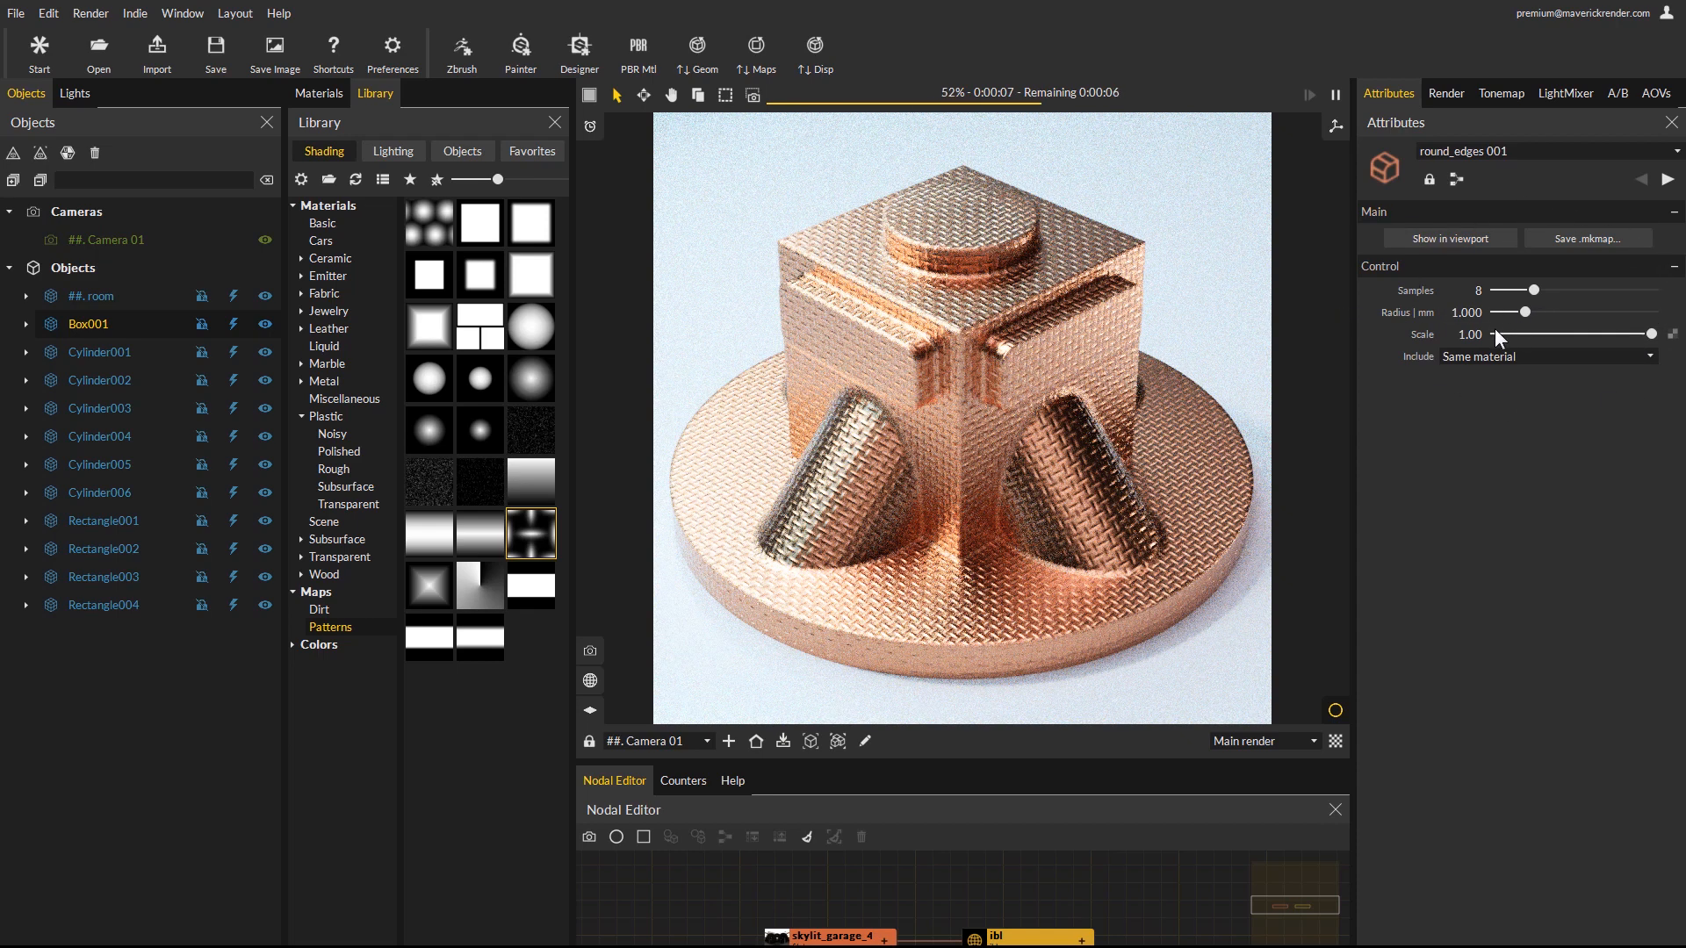
double_click(1471, 313)
text(2)
key(Return)
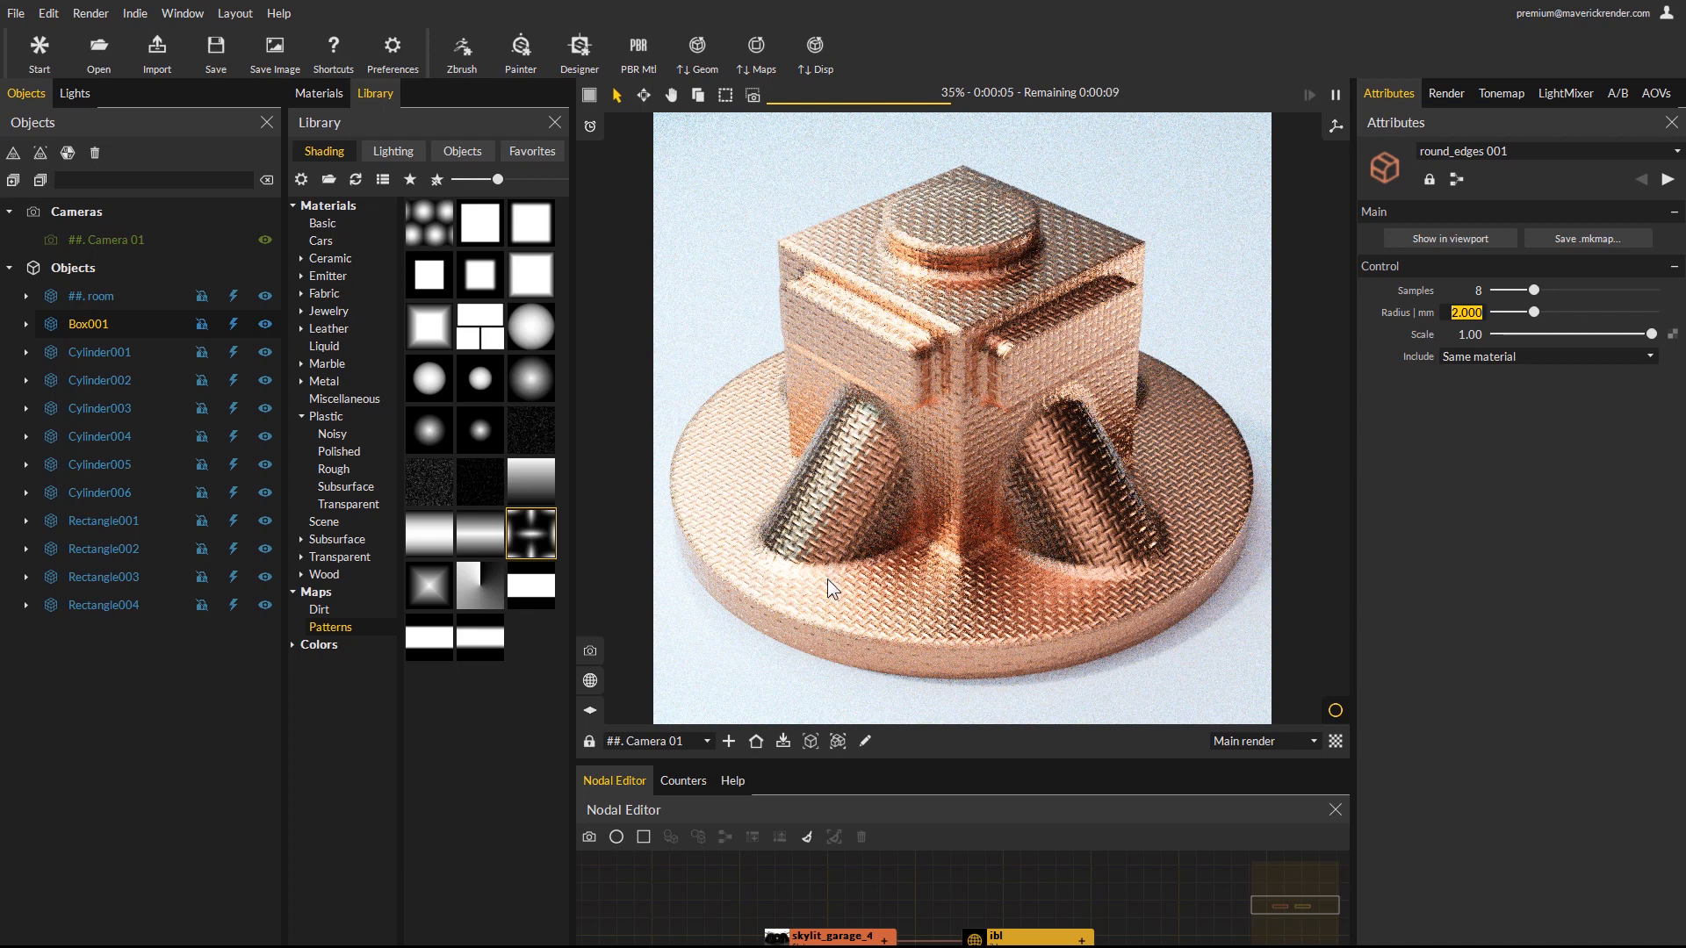
click(1666, 179)
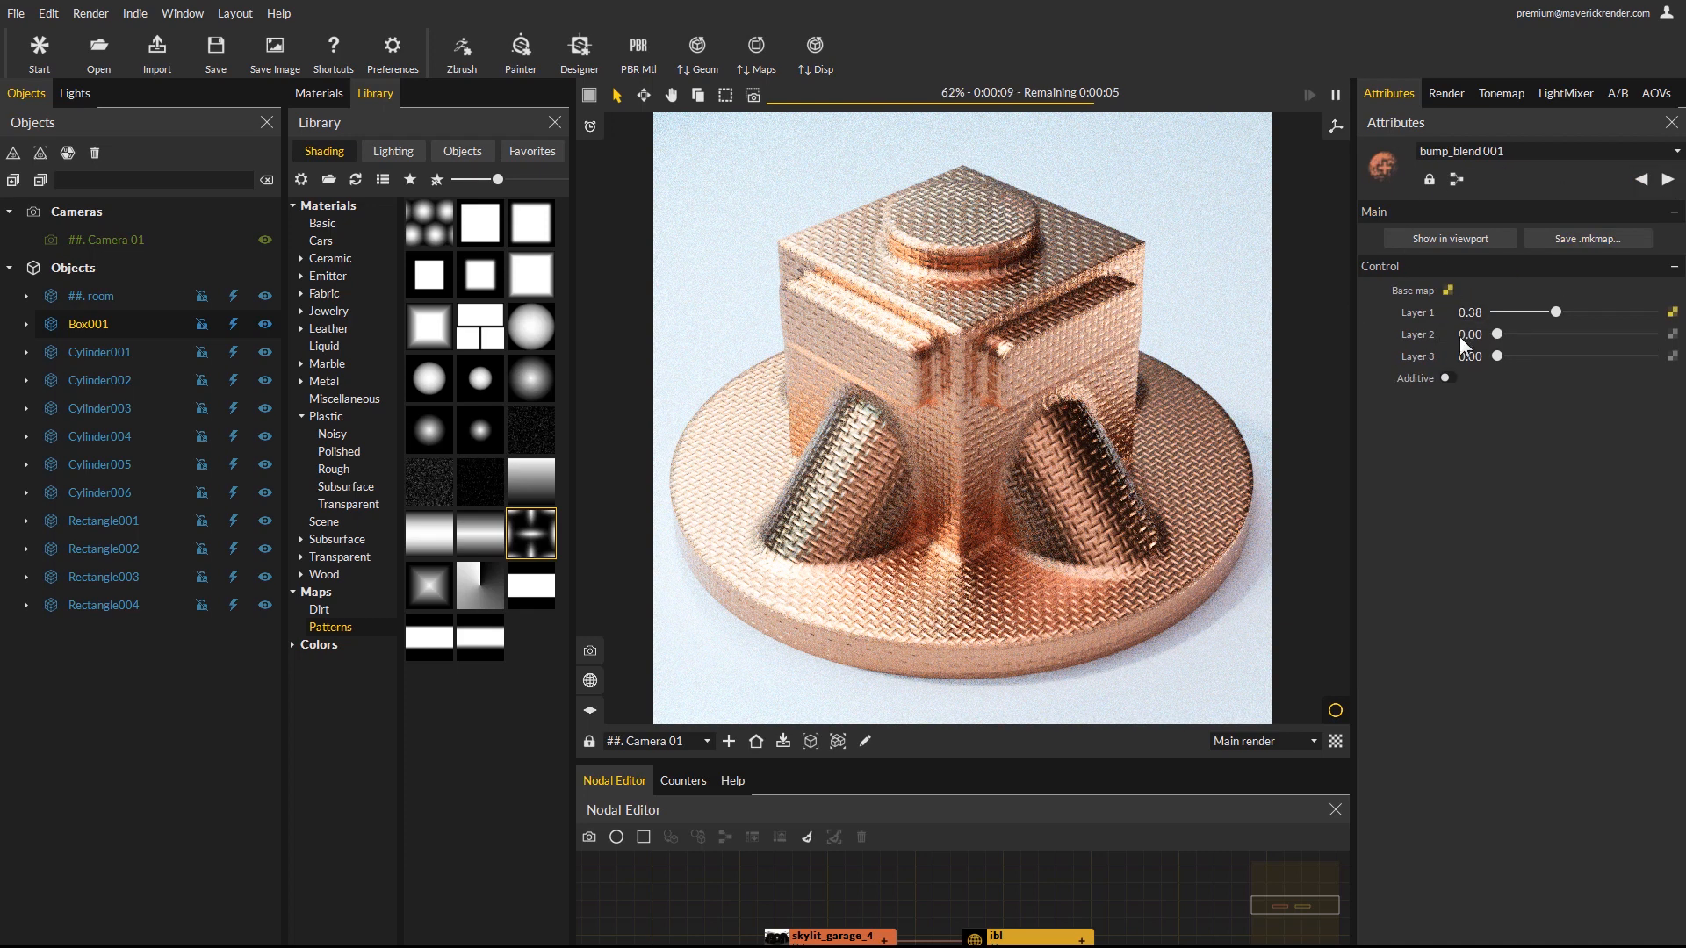
click(1666, 179)
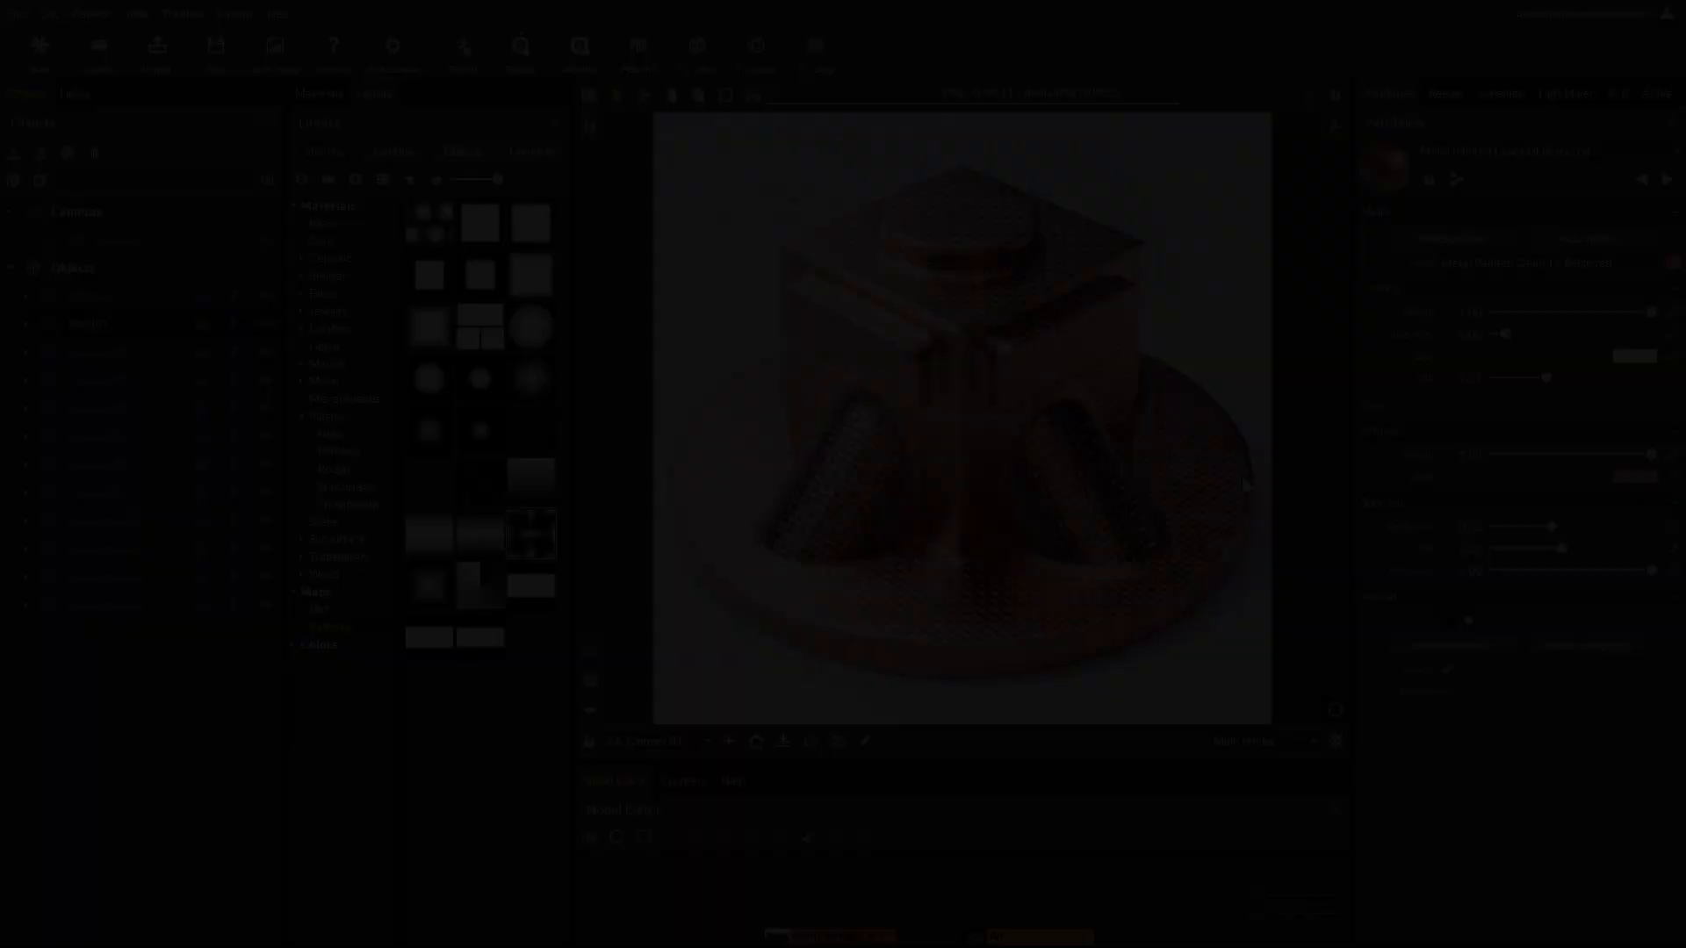